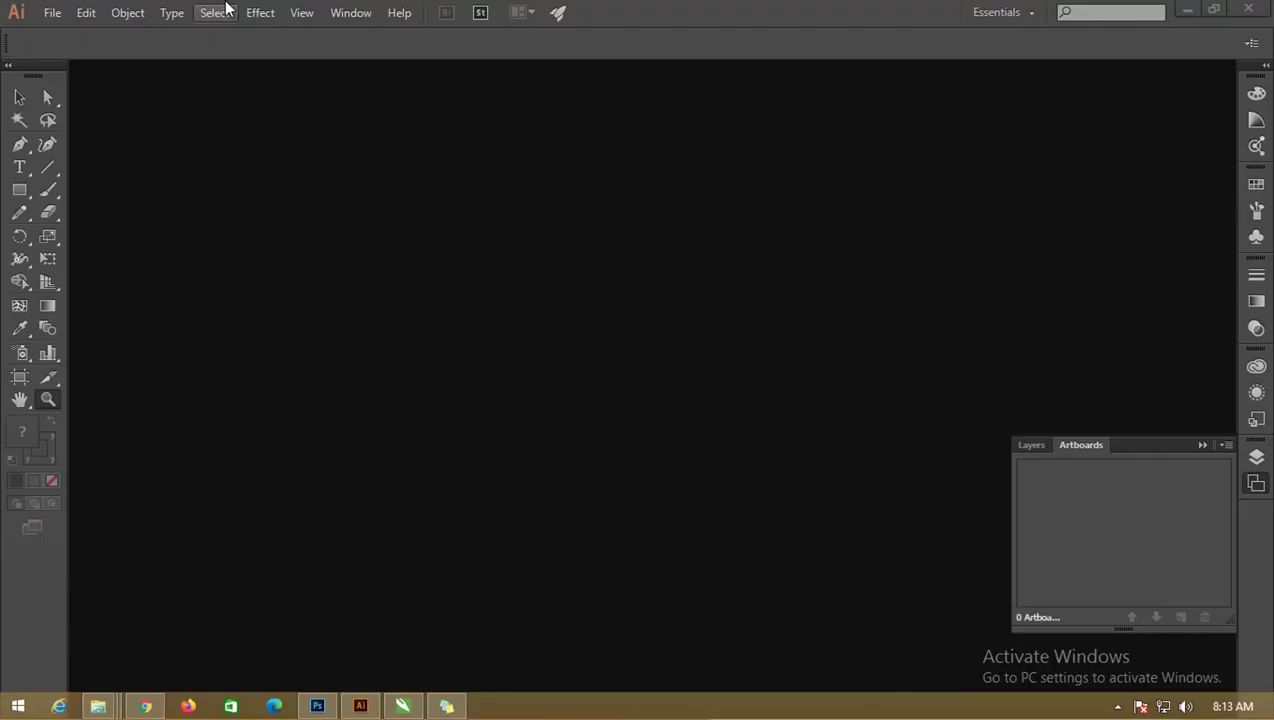
# - Arrange the Illustrator and Photoshop folder windows side by side on screen
pyautogui.hotkey('alt', 'Tab')
pyautogui.hotkey('alt', 'Tab')
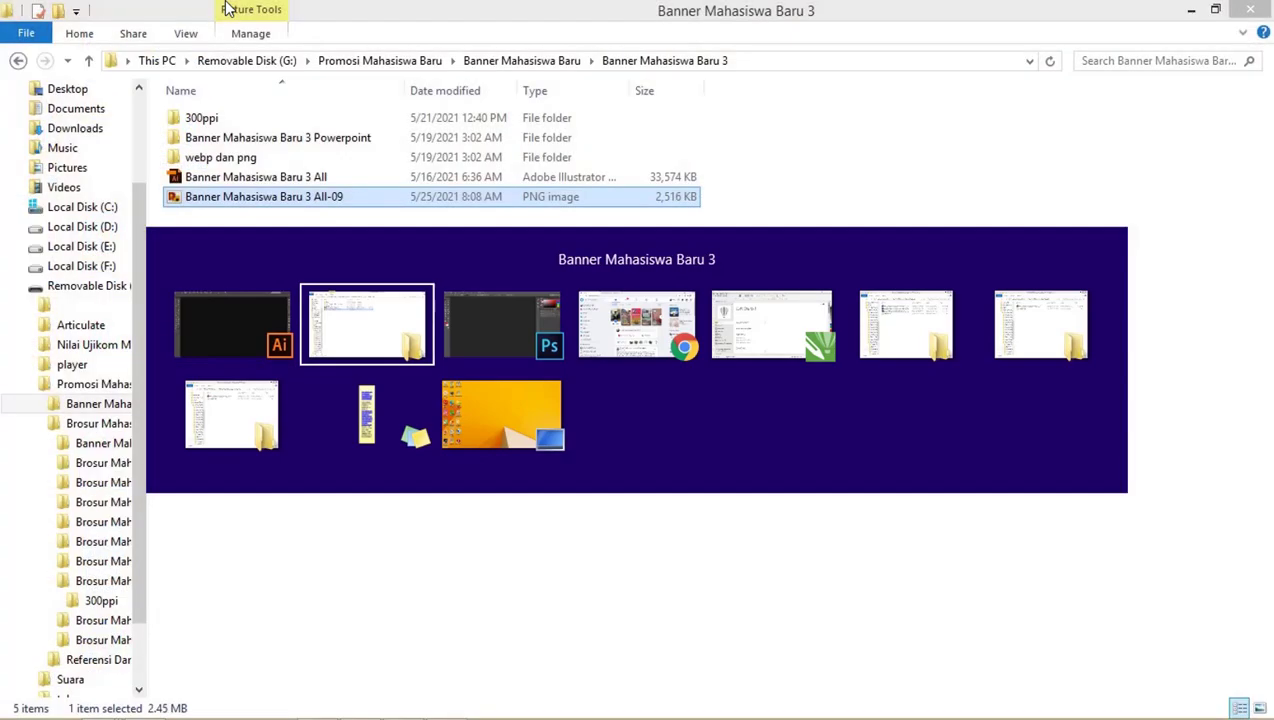
pyautogui.hotkey('alt', 'Tab')
pyautogui.hotkey('alt', 'Tab')
pyautogui.hotkey('alt', 'Tab')
pyautogui.hotkey('alt', 'Tab')
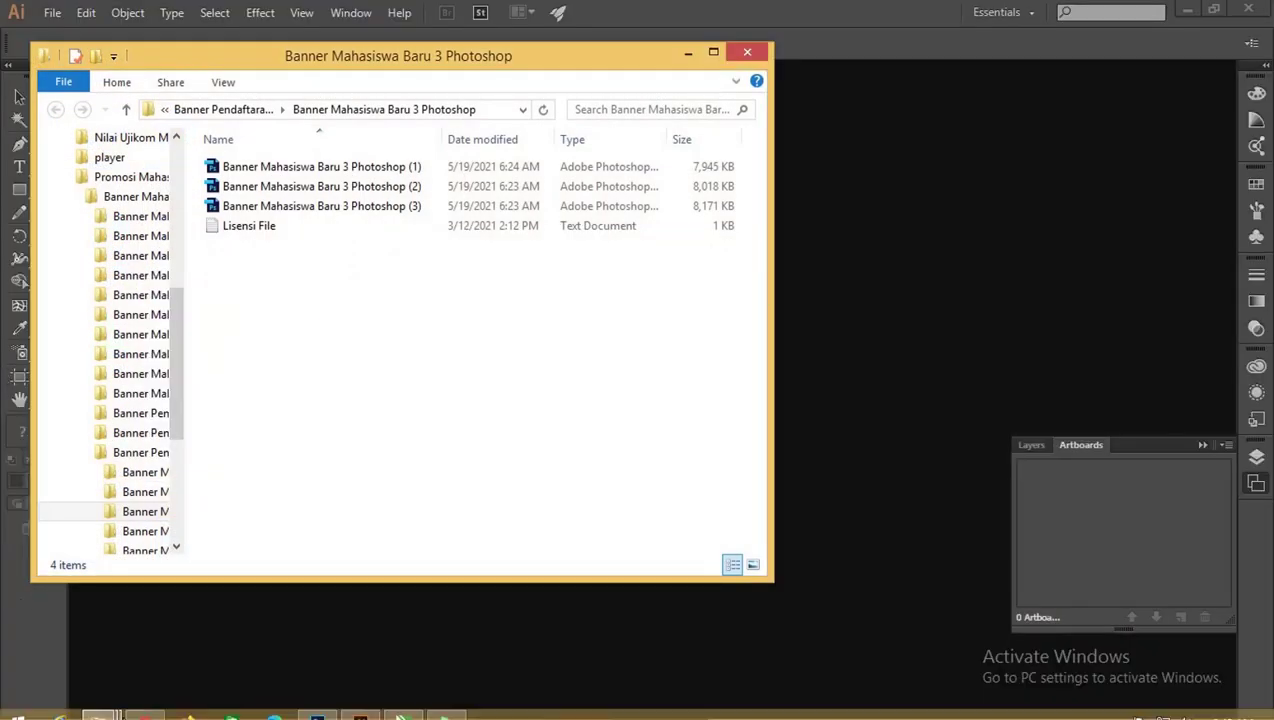
pyautogui.click(98, 706)
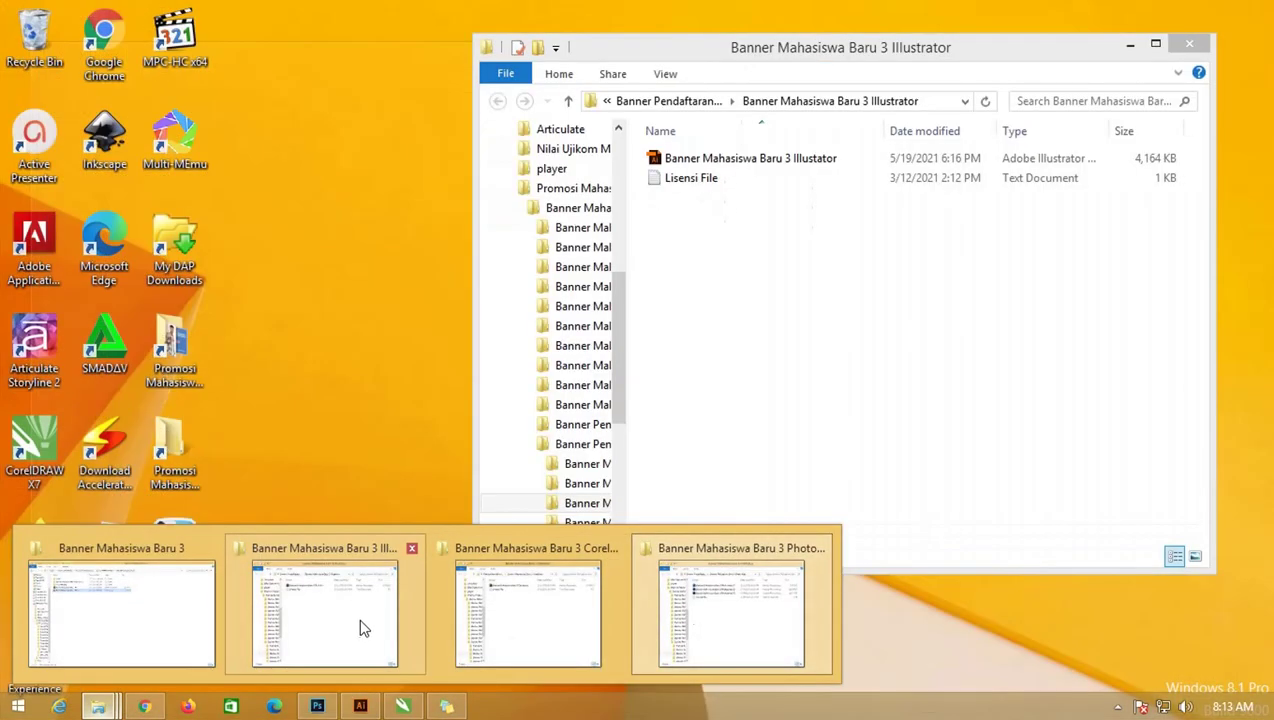
pyautogui.moveTo(324, 612)
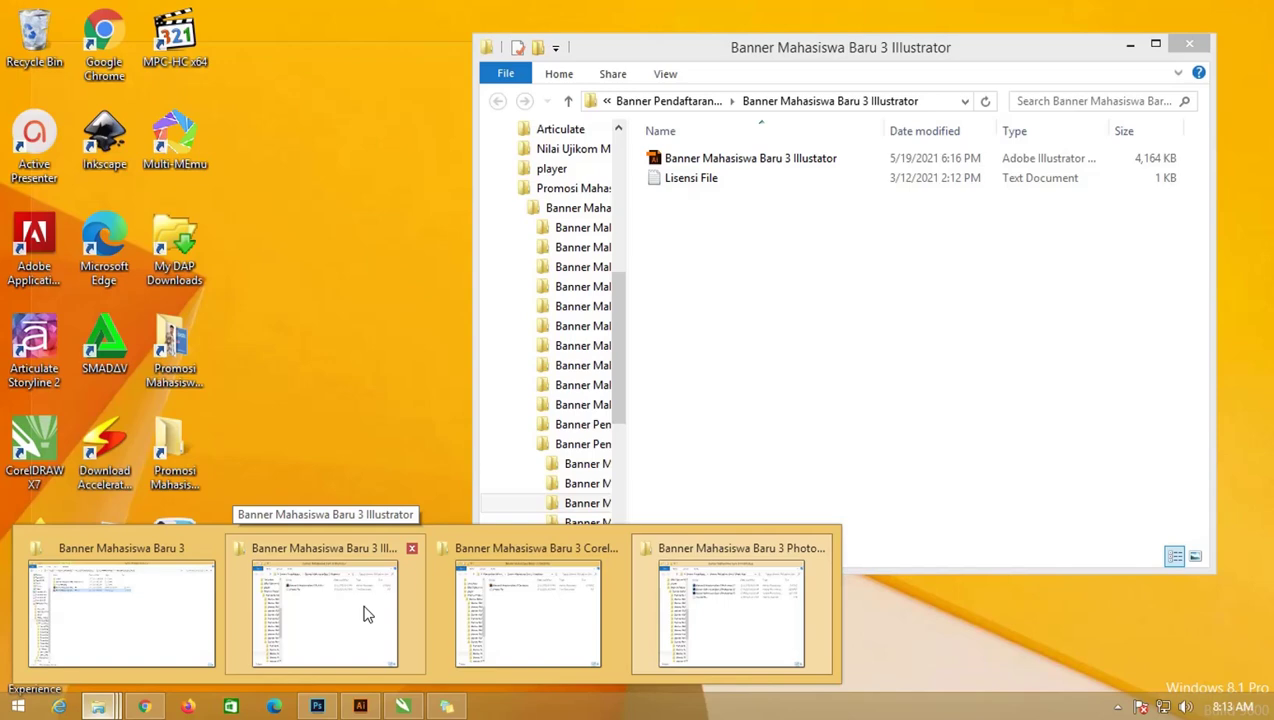
pyautogui.click(350, 602)
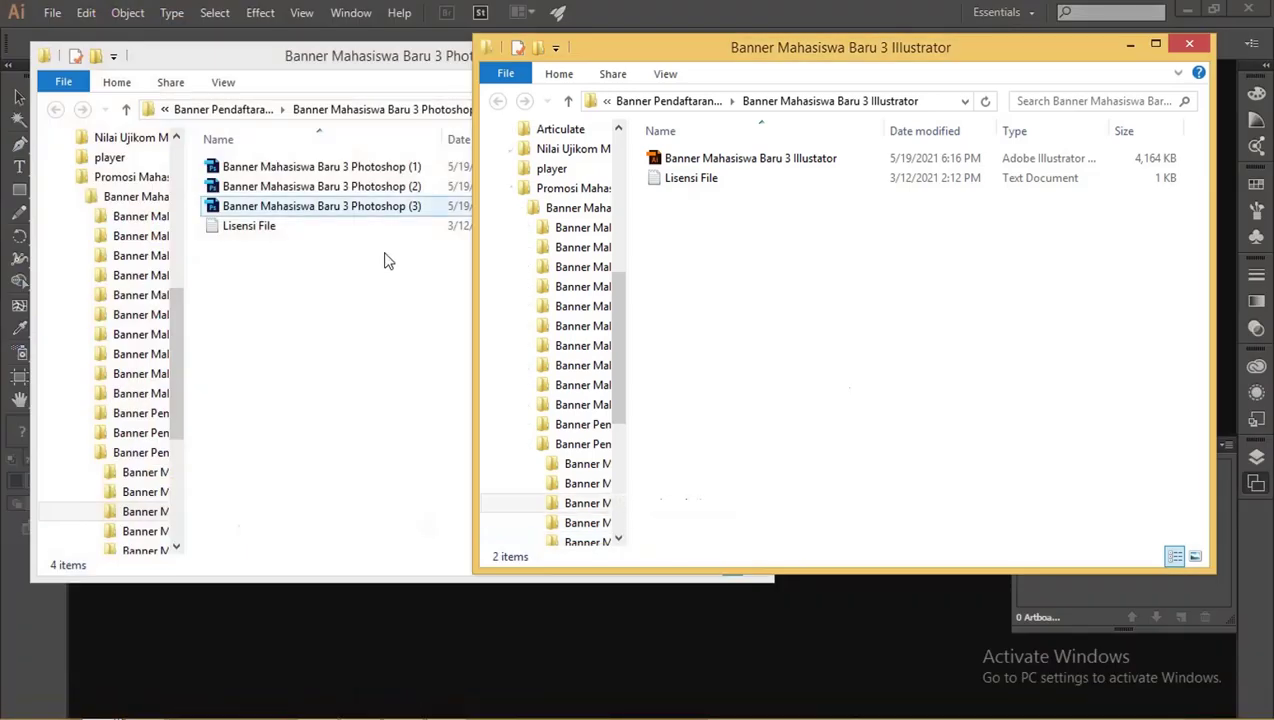
pyautogui.moveTo(731, 57); pyautogui.dragTo(808, 125)
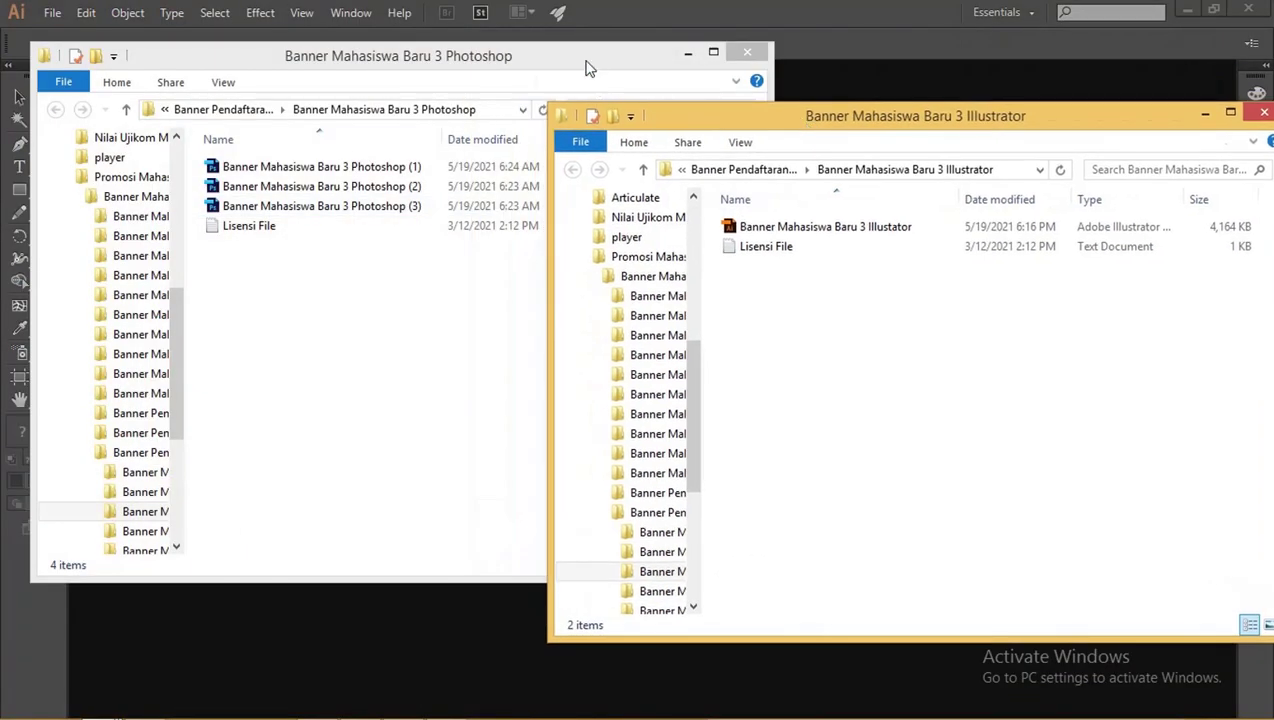
pyautogui.moveTo(588, 68); pyautogui.dragTo(549, 79)
pyautogui.moveTo(897, 123); pyautogui.dragTo(835, 124)
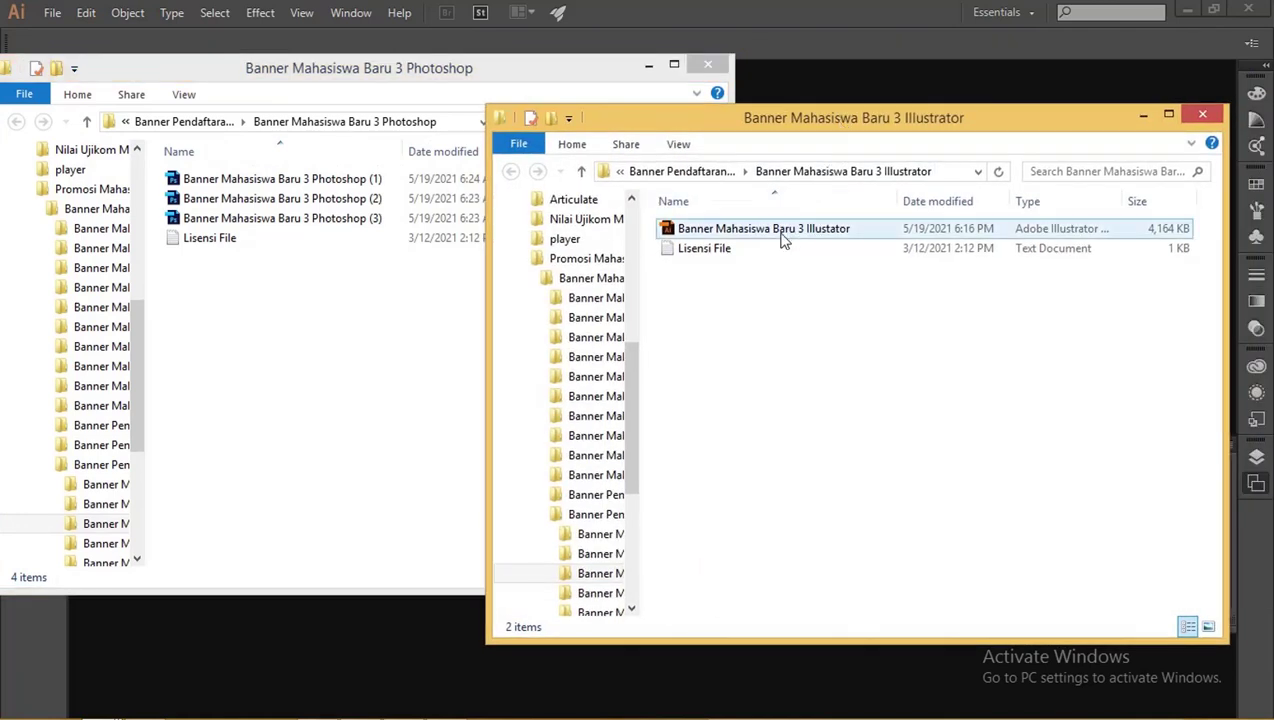
pyautogui.moveTo(127, 710)
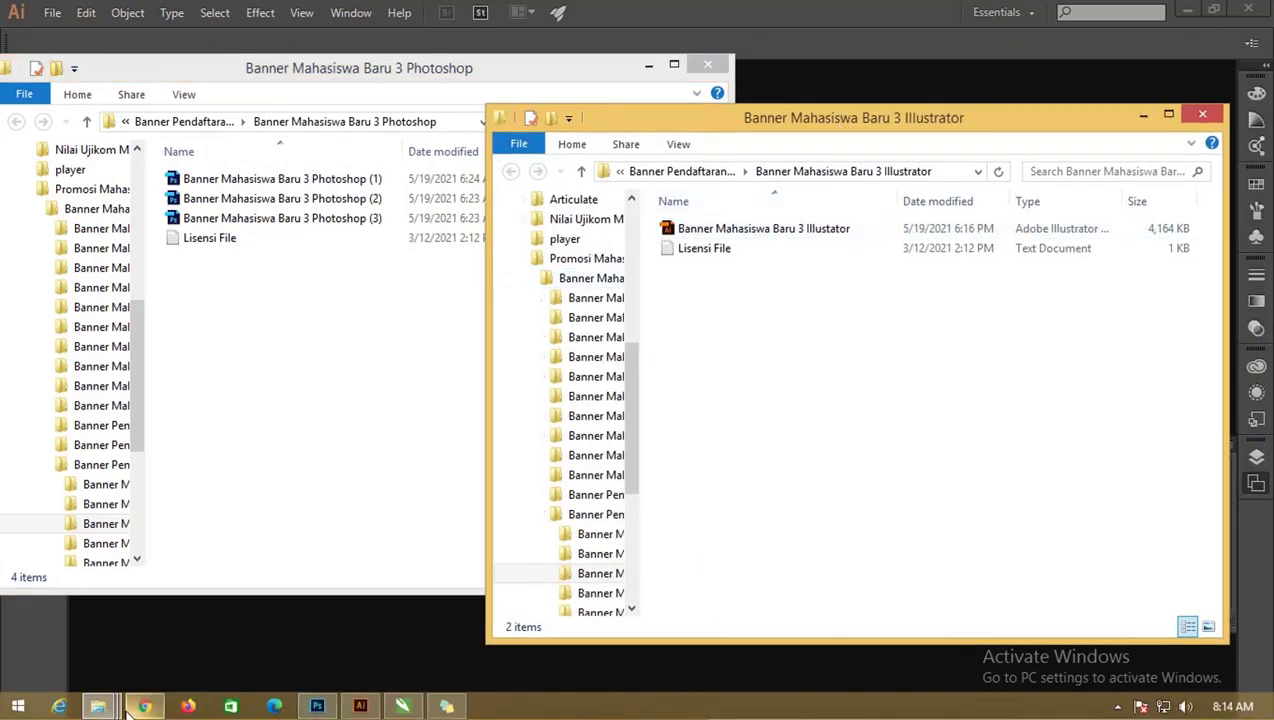
# - Bring up the Coreldraw folder window, rearrange the folders, and maximize the Photoshop folder
pyautogui.click(100, 707)
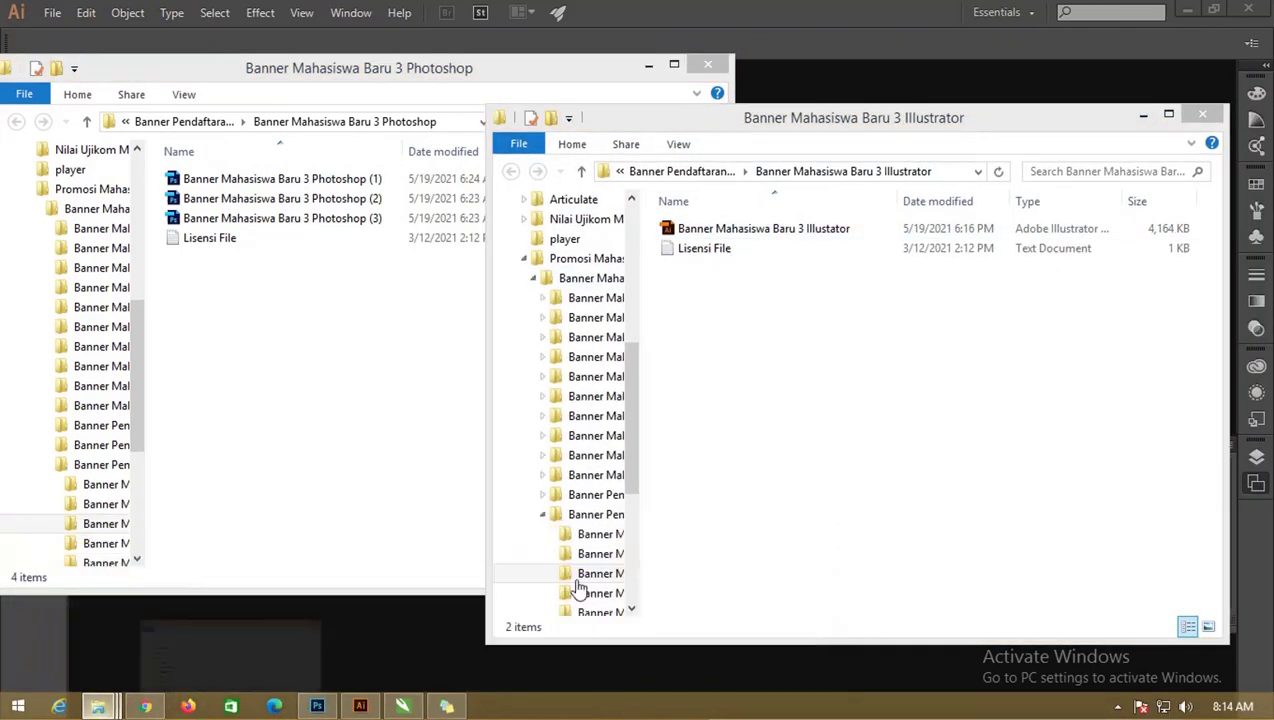
pyautogui.moveTo(762, 172); pyautogui.dragTo(440, 167)
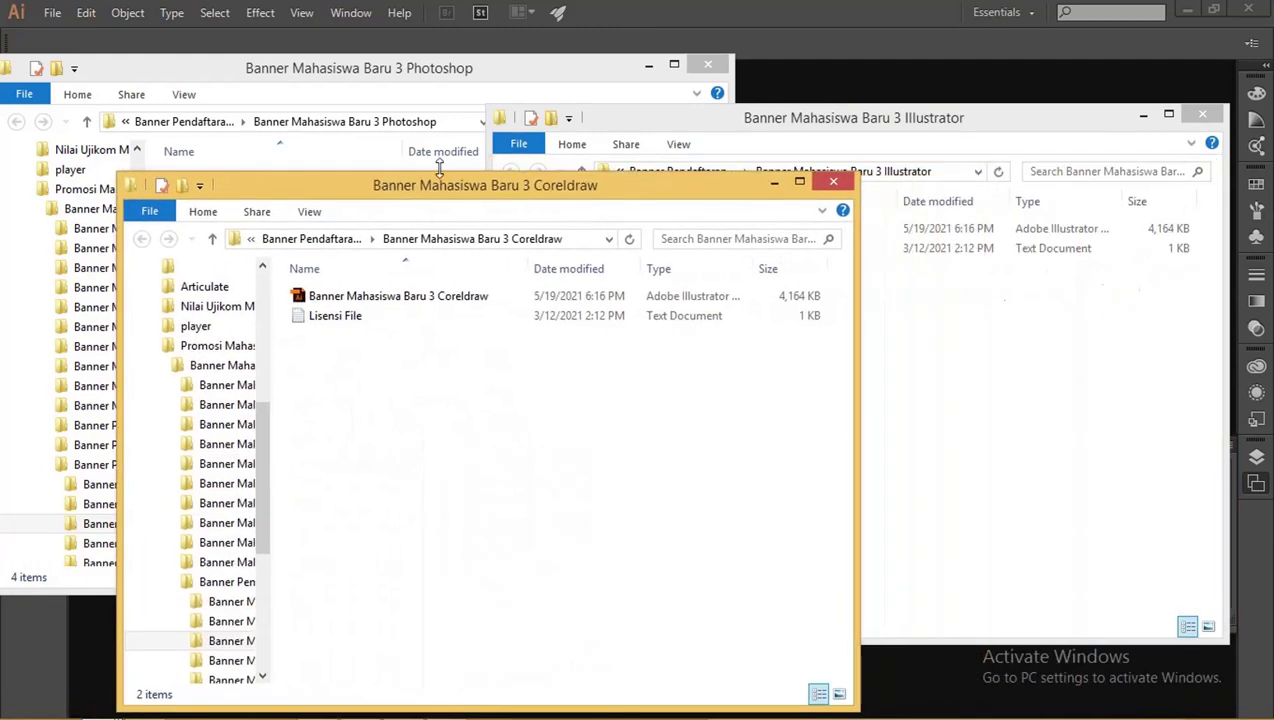
pyautogui.moveTo(628, 127); pyautogui.dragTo(719, 103)
pyautogui.moveTo(515, 190); pyautogui.dragTo(473, 157)
pyautogui.moveTo(791, 110); pyautogui.dragTo(828, 100)
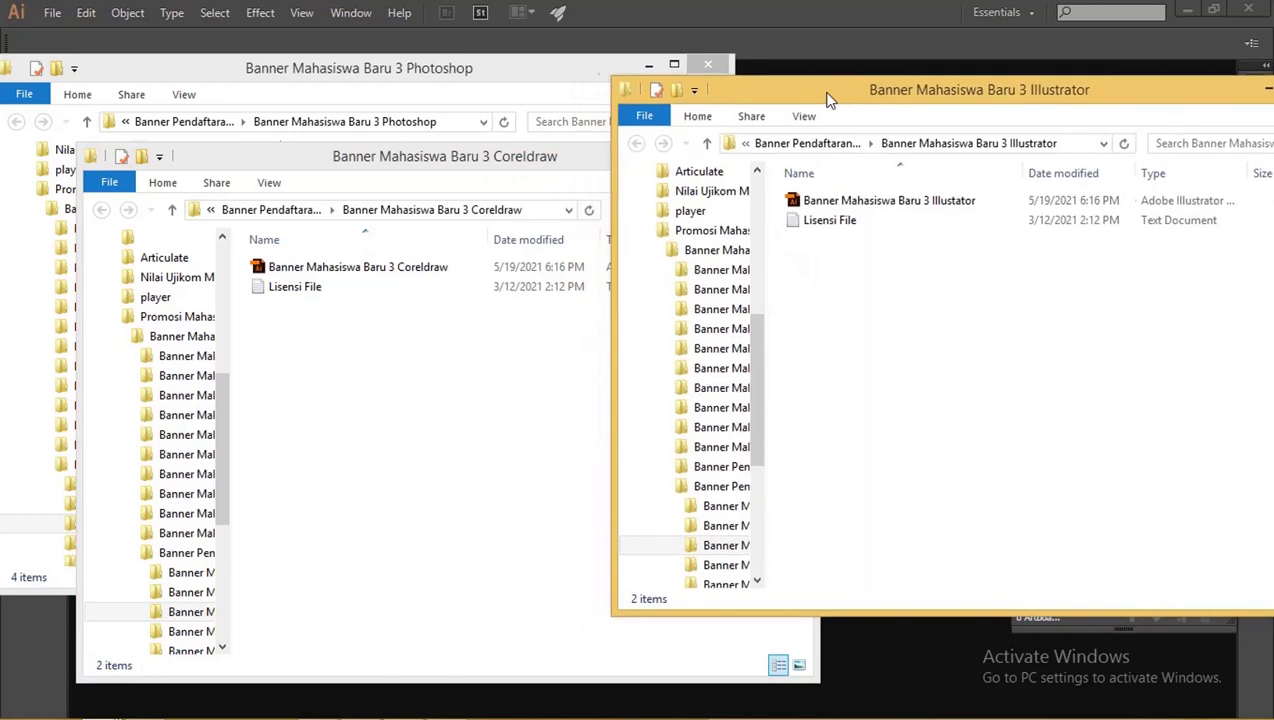
pyautogui.moveTo(542, 164); pyautogui.dragTo(514, 162)
pyautogui.moveTo(555, 83); pyautogui.dragTo(563, 63)
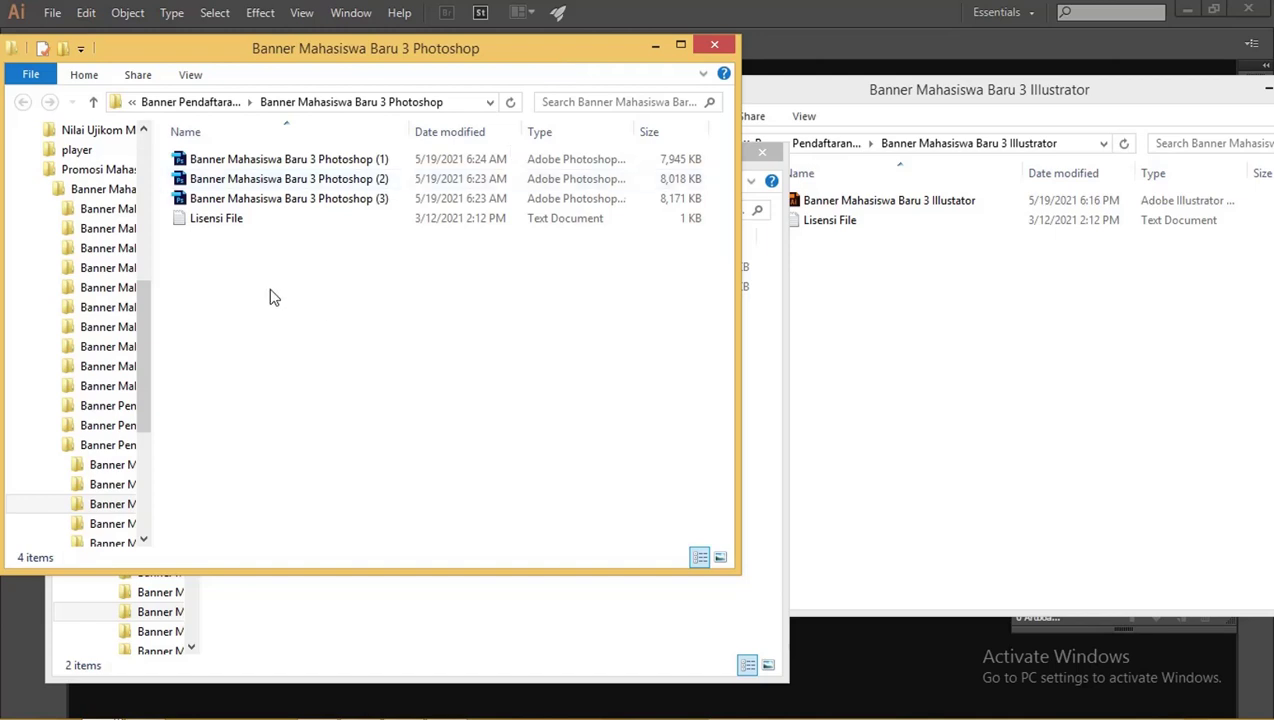
pyautogui.click(680, 45)
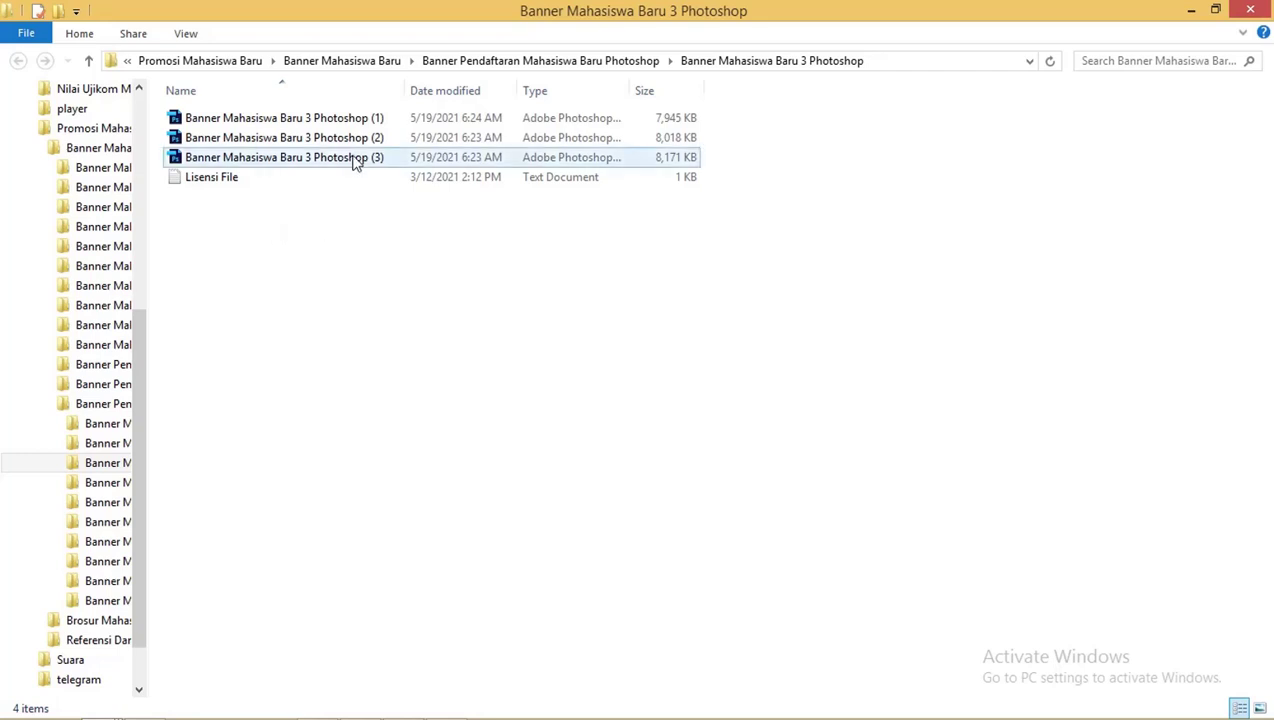
# - Open Photoshop banner files (1) through (3) together in Photoshop
pyautogui.click(340, 119)
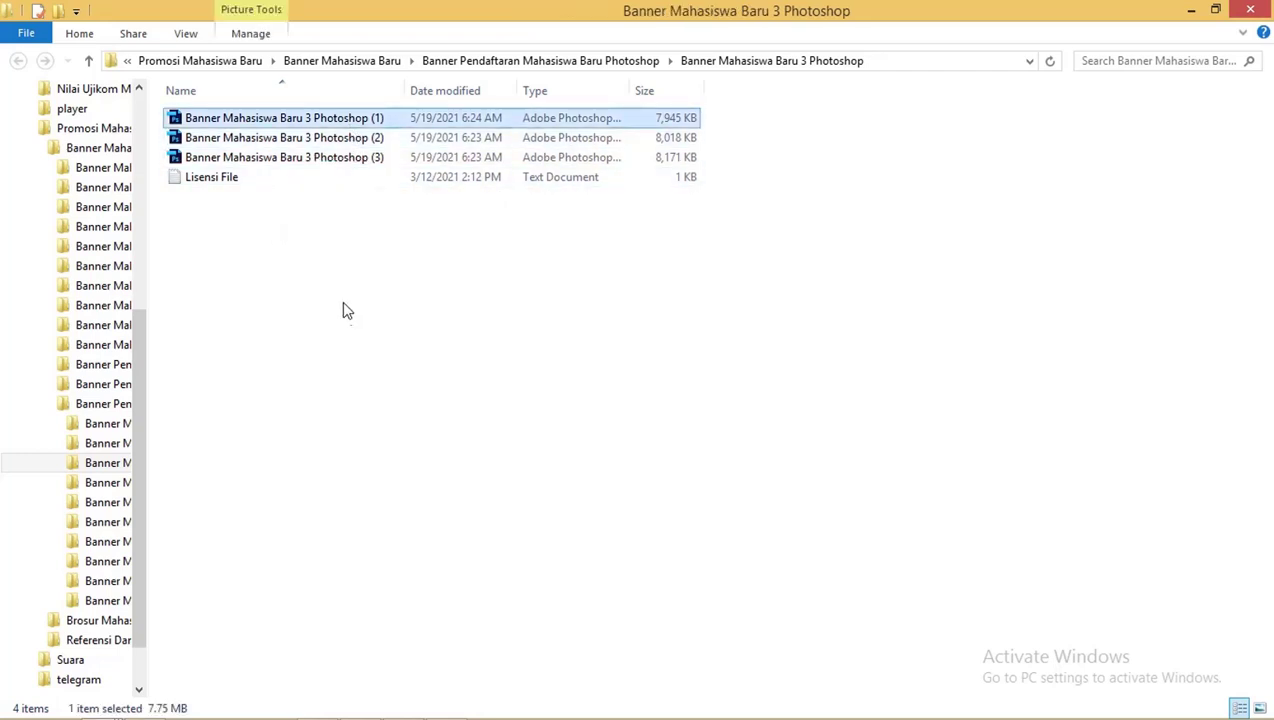
pyautogui.keyDown('shift'); pyautogui.click(340, 160); pyautogui.keyUp('shift')
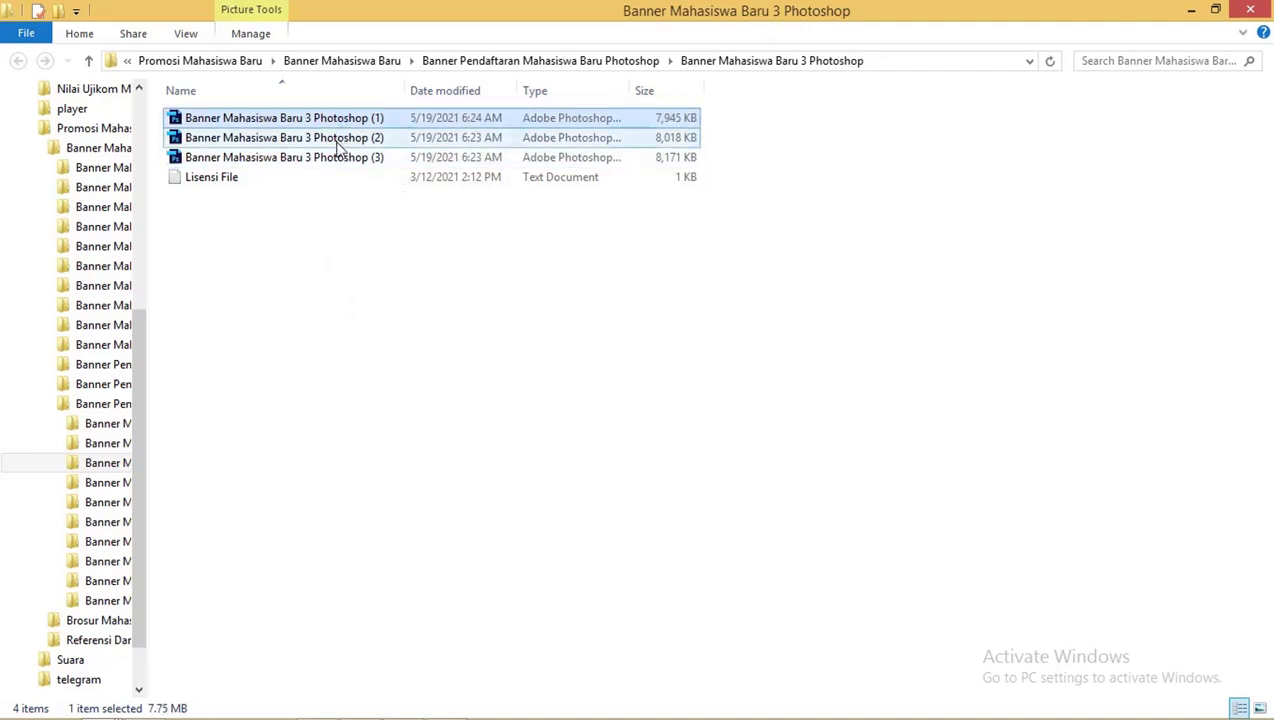
pyautogui.rightClick(336, 160)
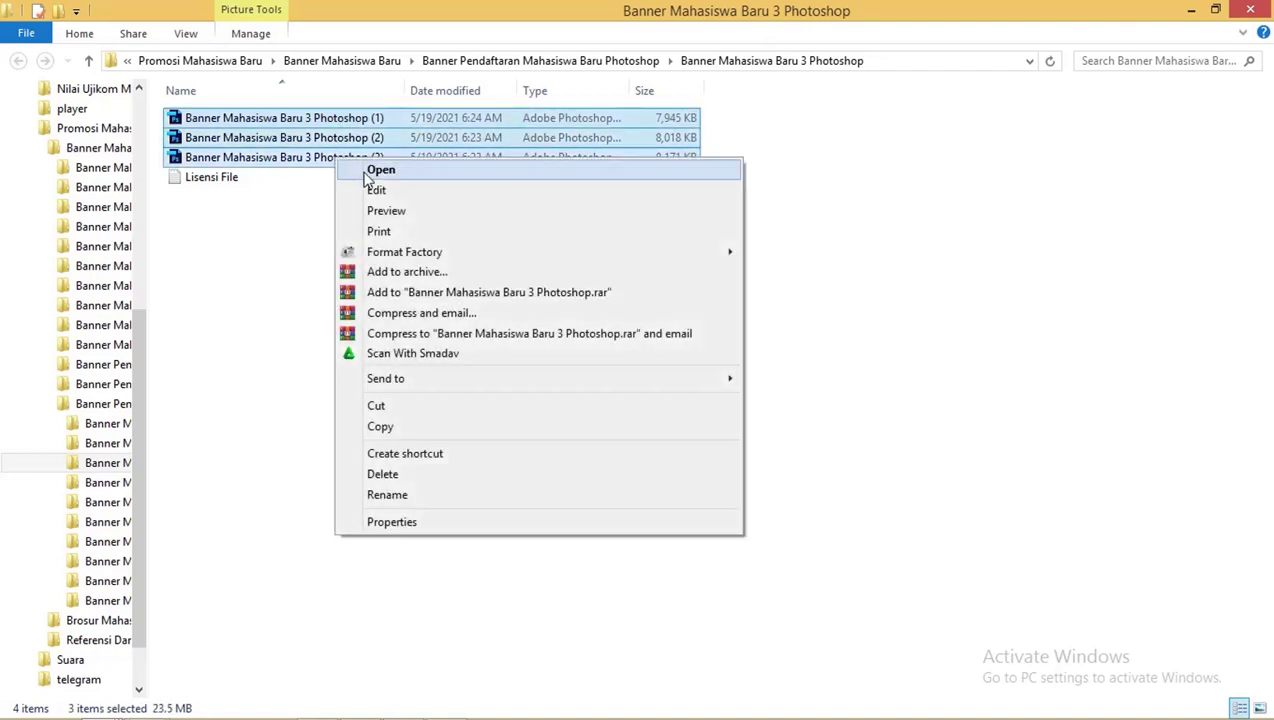
pyautogui.click(378, 171)
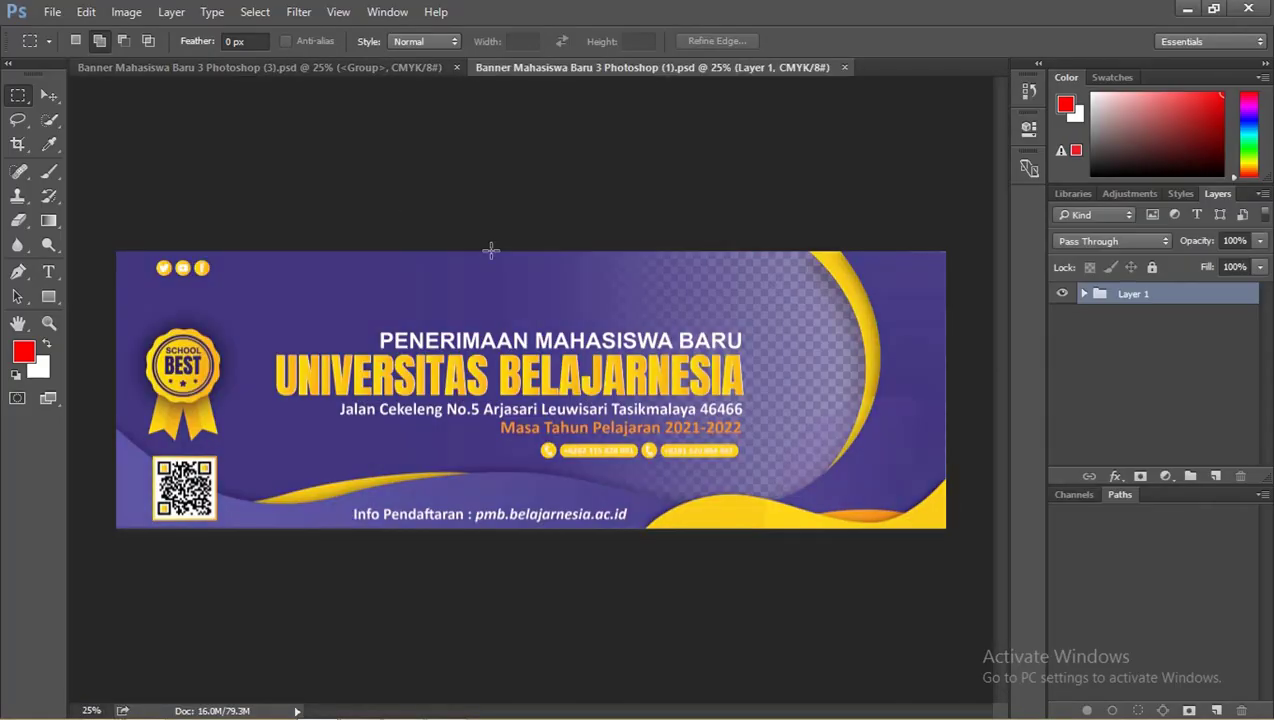
# - Check the open banner documents and open banner file (3) again from the folder
pyautogui.click(48, 95)
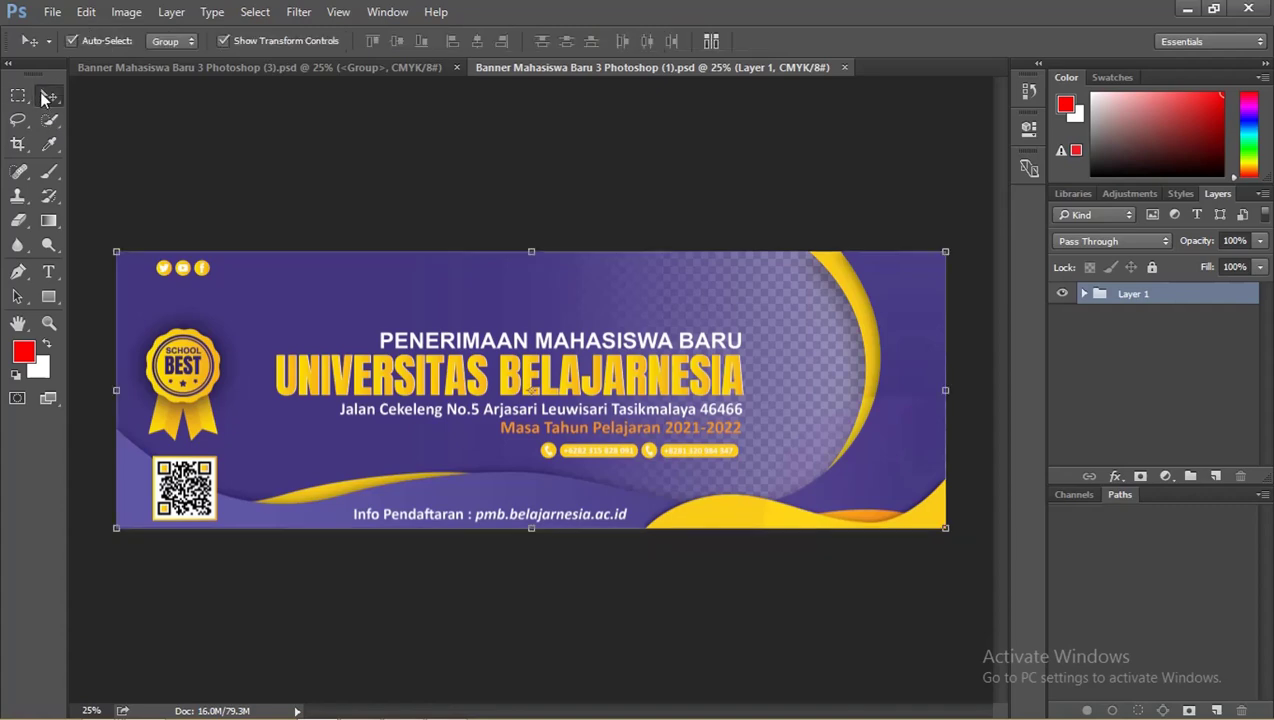
pyautogui.click(368, 68)
pyautogui.click(518, 68)
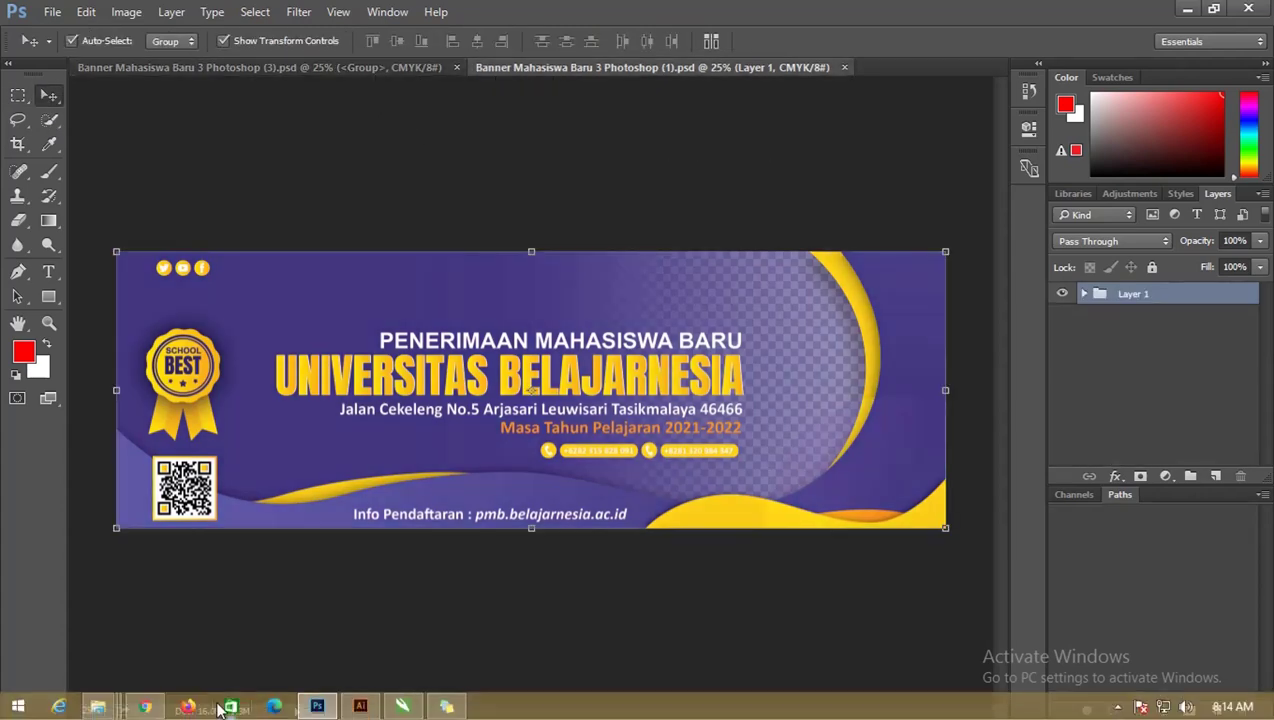
pyautogui.moveTo(98, 707)
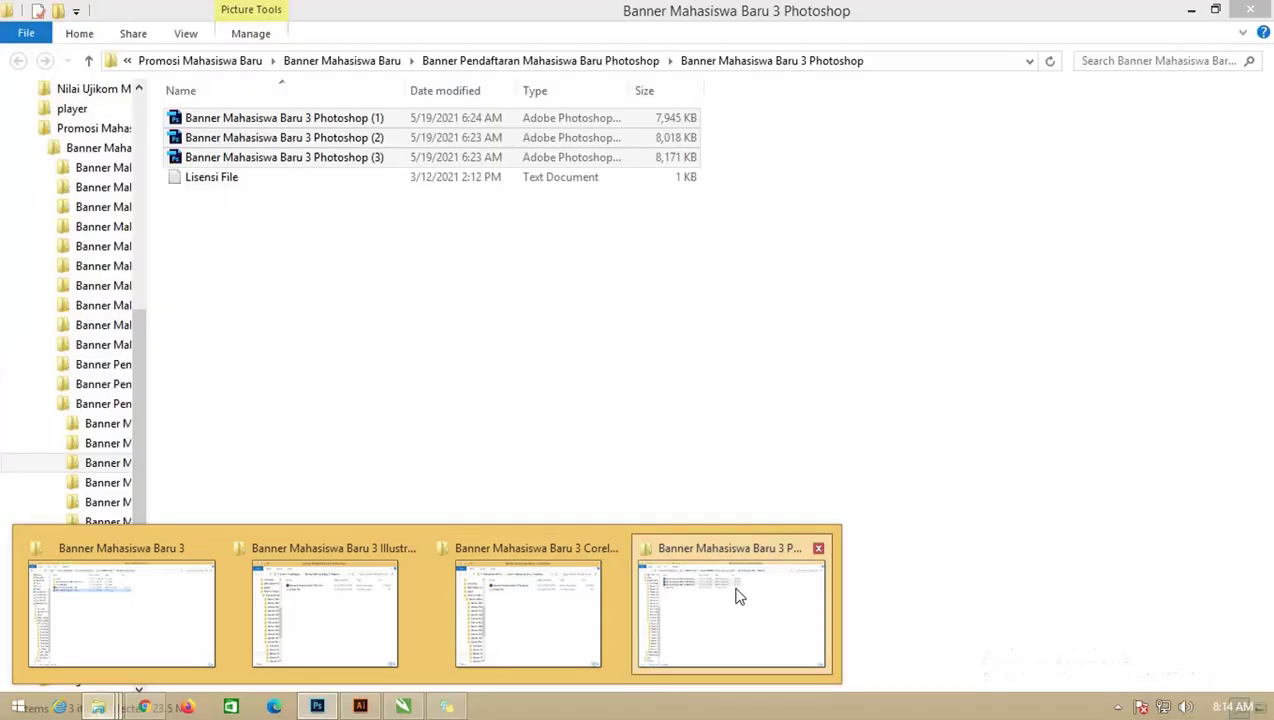
pyautogui.click(734, 592)
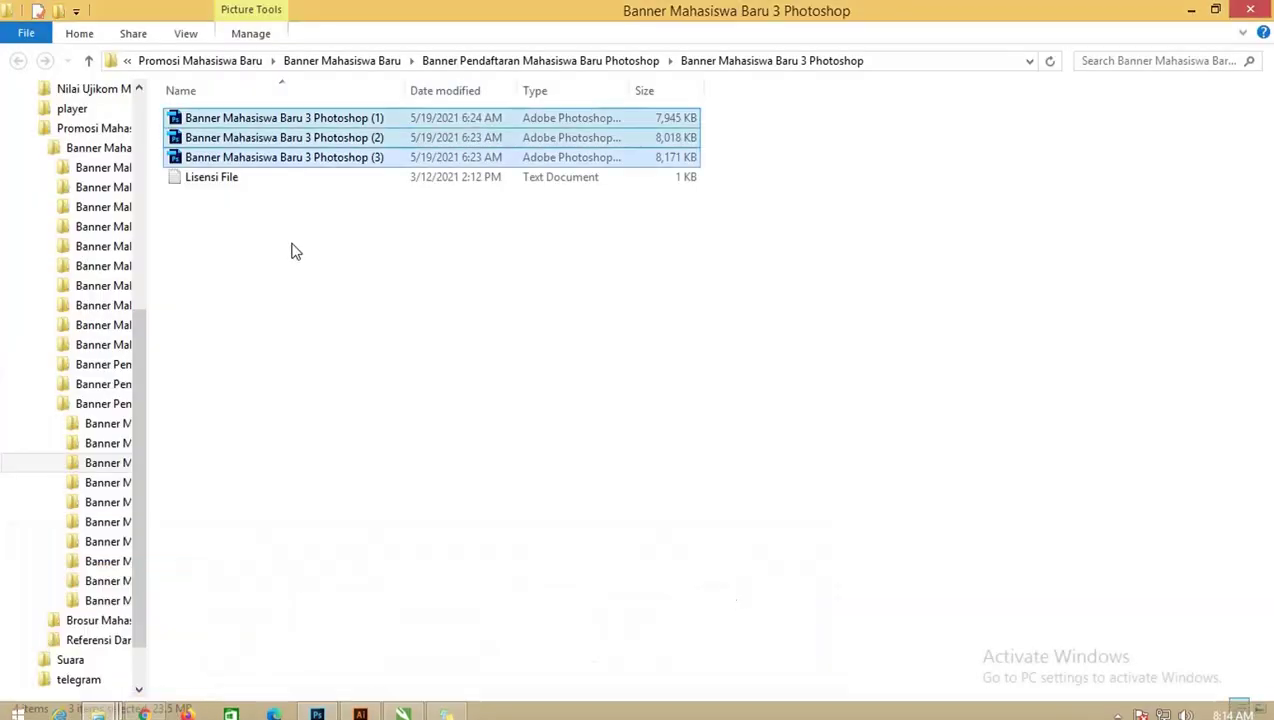
pyautogui.doubleClick(303, 160)
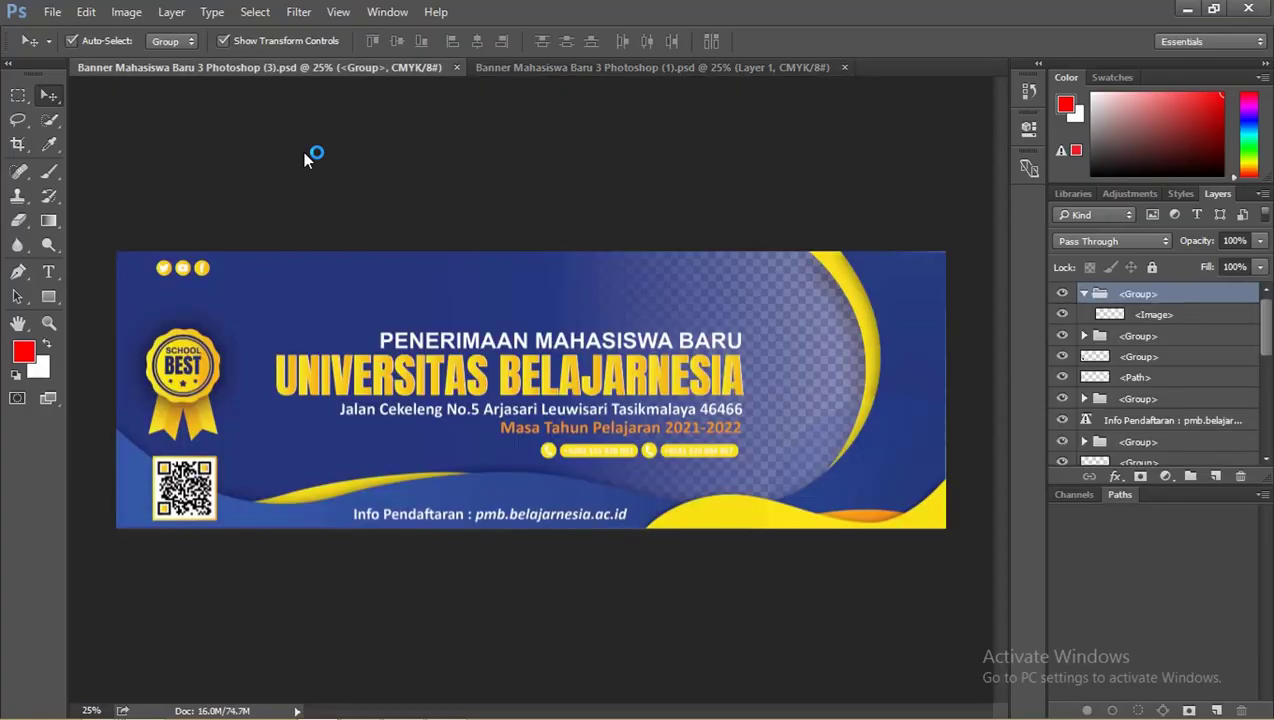
pyautogui.click(559, 70)
pyautogui.click(420, 68)
# - Open banner files (1) and (2), then cycle the tabs ending on the (2) banner
pyautogui.moveTo(317, 707)
pyautogui.hotkey('alt', 'Tab')
pyautogui.doubleClick(360, 120)
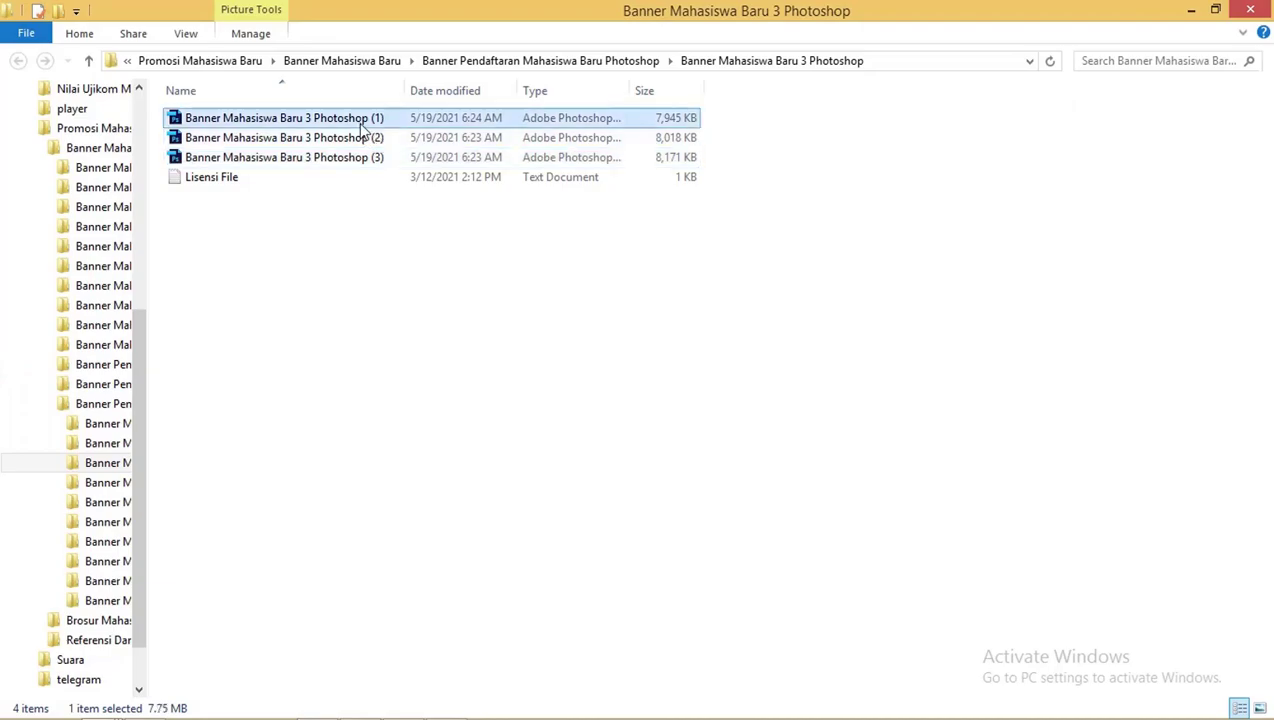
pyautogui.hotkey('alt', 'Tab')
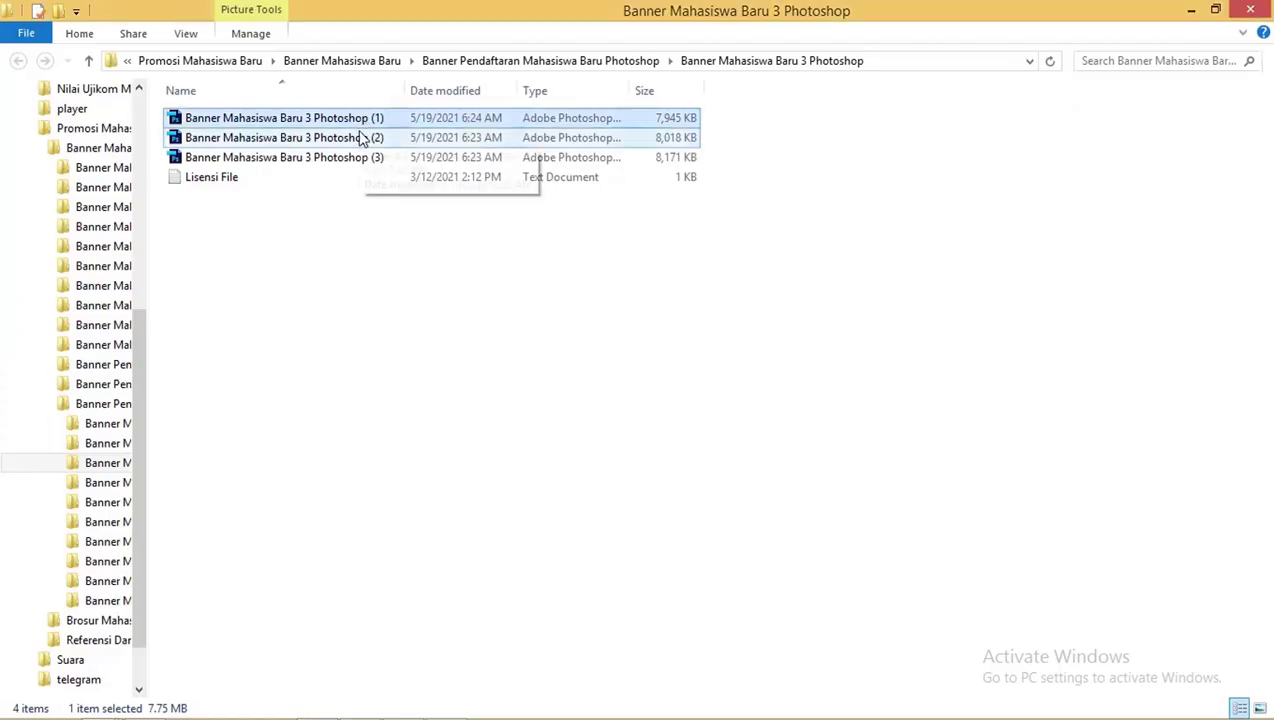
pyautogui.doubleClick(368, 133)
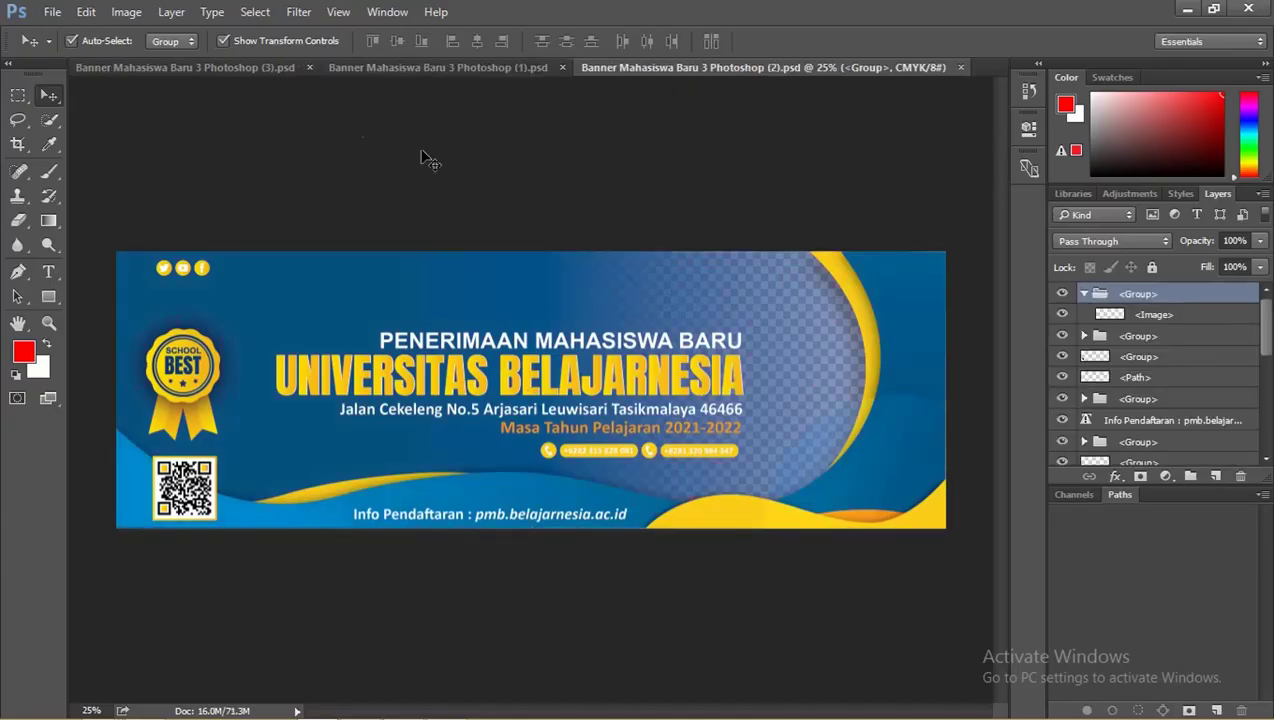
pyautogui.click(345, 72)
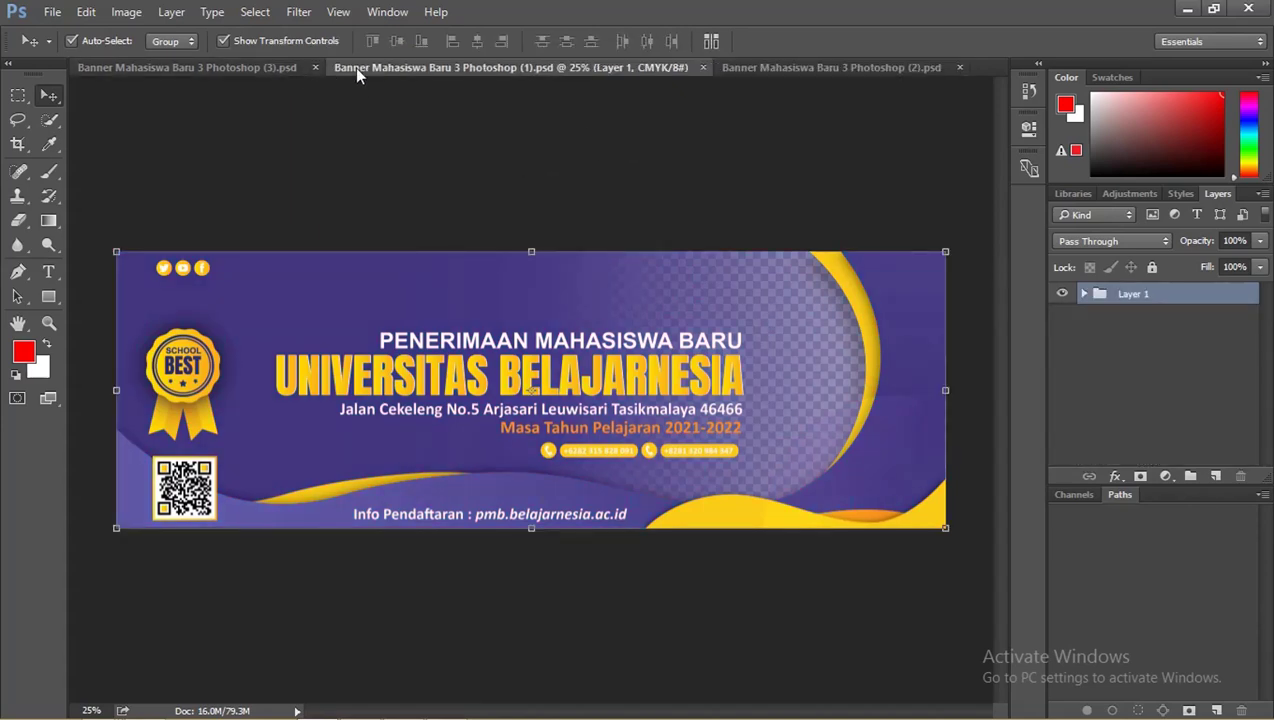
pyautogui.click(290, 70)
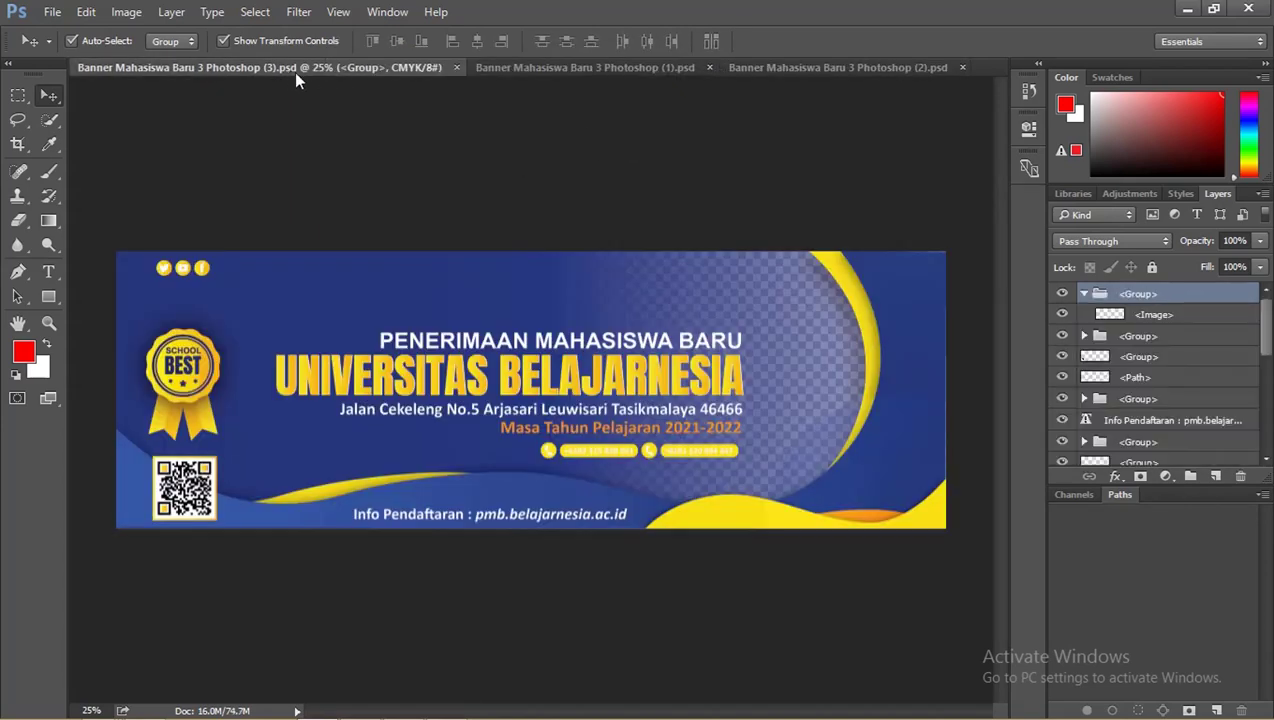
pyautogui.click(535, 70)
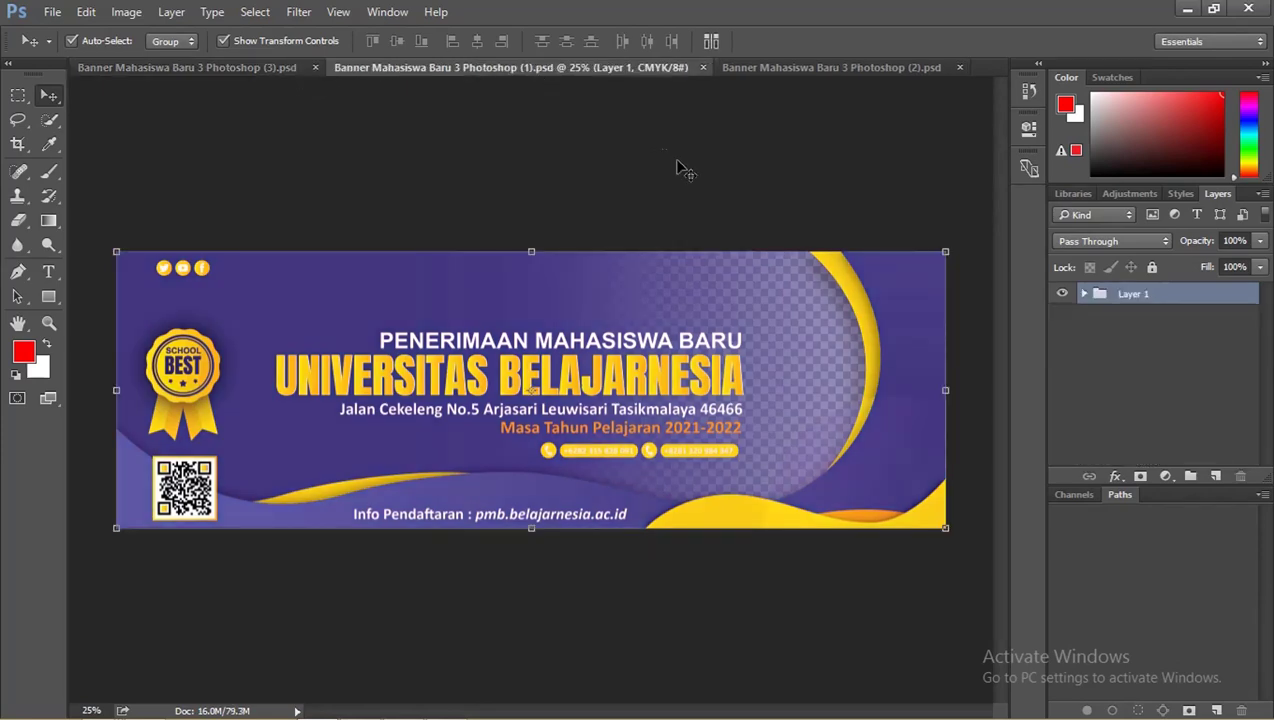
pyautogui.click(751, 70)
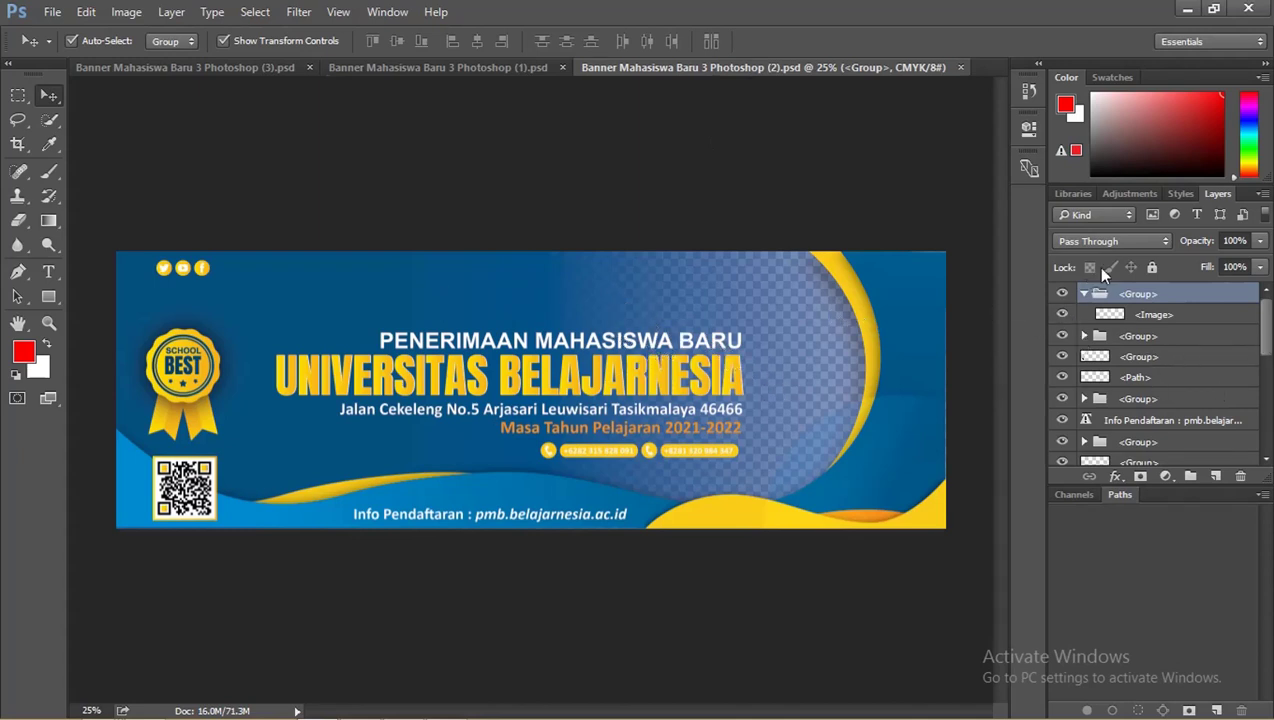
pyautogui.moveTo(1218, 198); pyautogui.dragTo(888, 198)
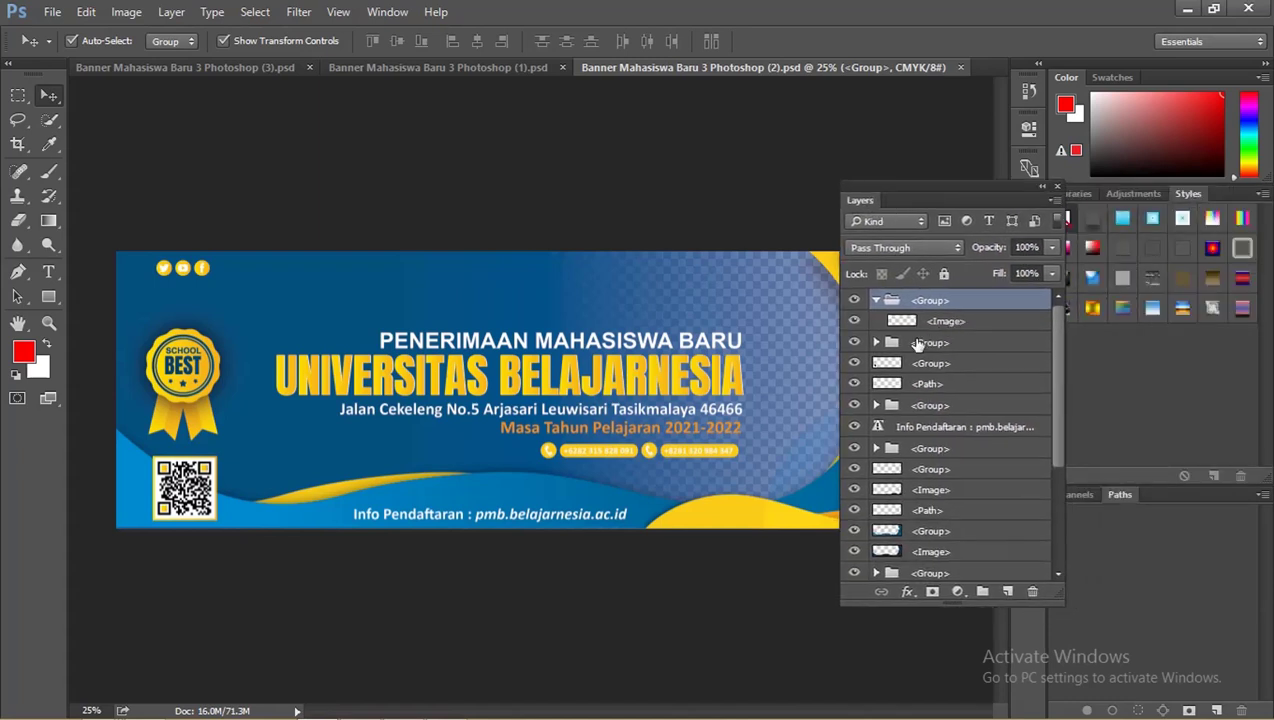
pyautogui.scroll(-3, 922, 387)
pyautogui.scroll(2, 922, 387)
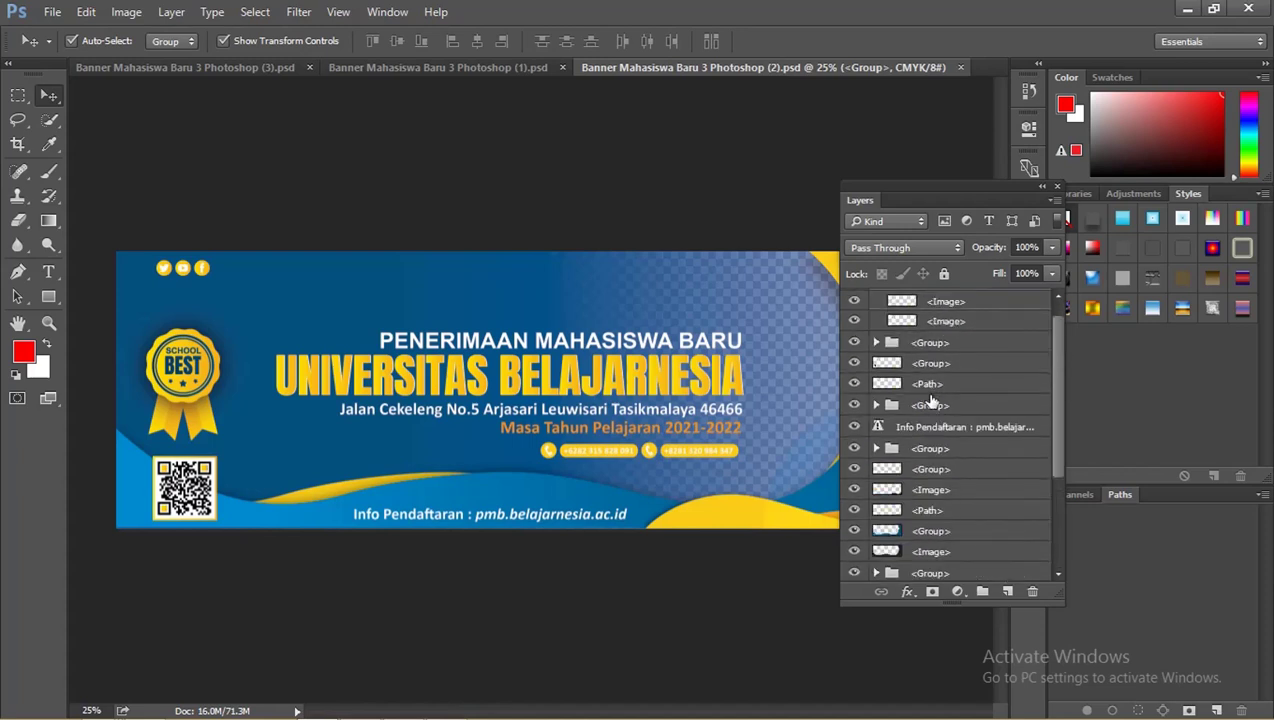
pyautogui.scroll(1, 922, 390)
pyautogui.click(855, 301)
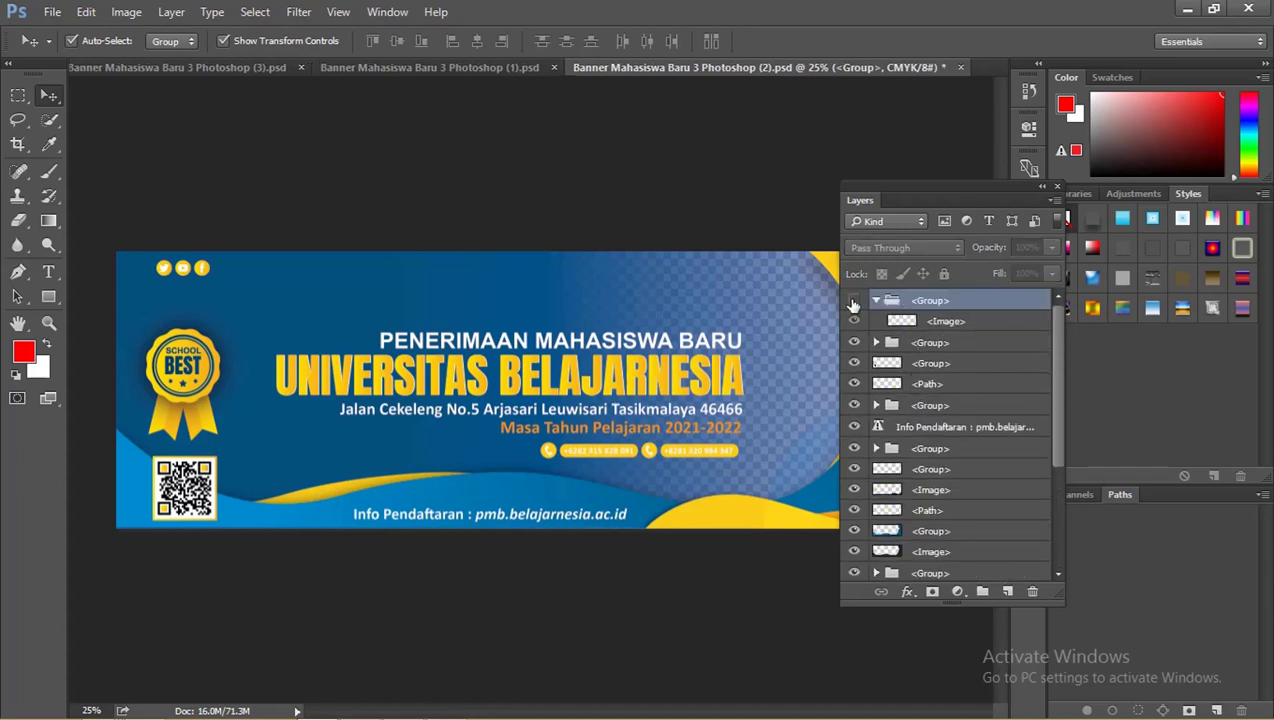
pyautogui.click(856, 301)
pyautogui.moveTo(916, 191); pyautogui.dragTo(1044, 193)
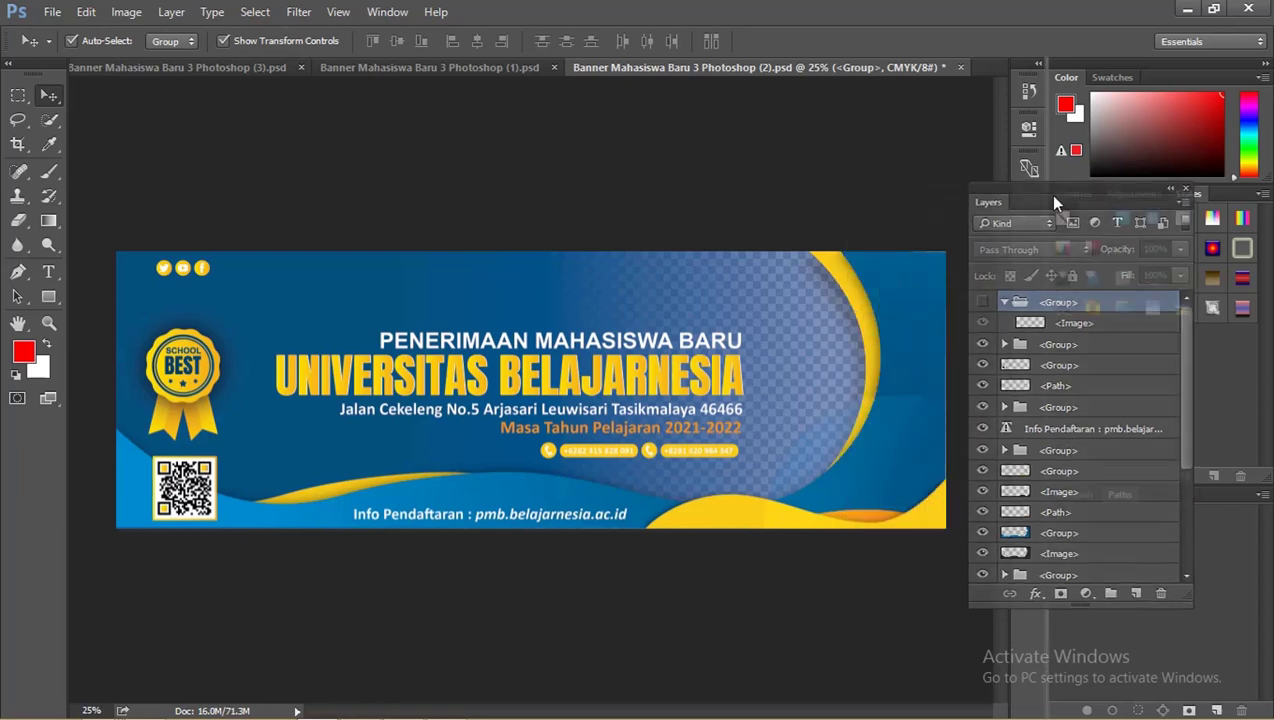
pyautogui.click(982, 344)
pyautogui.click(982, 344)
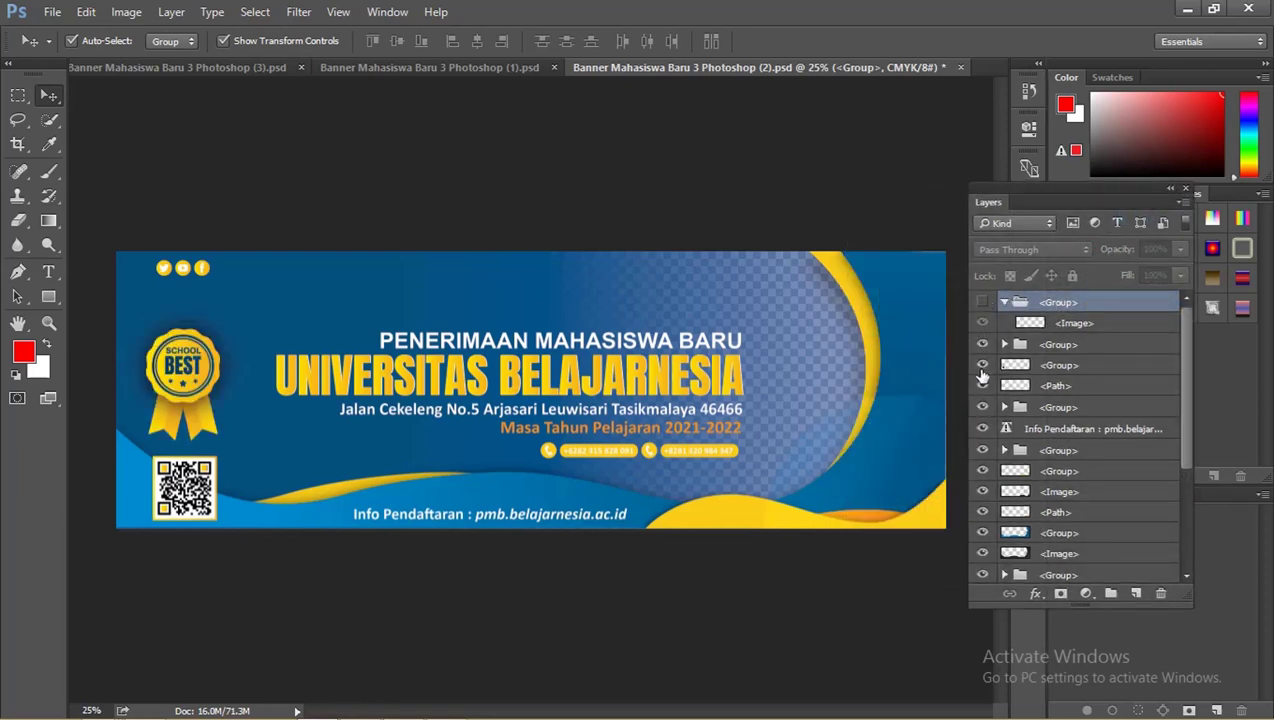
pyautogui.click(982, 385)
pyautogui.click(982, 407)
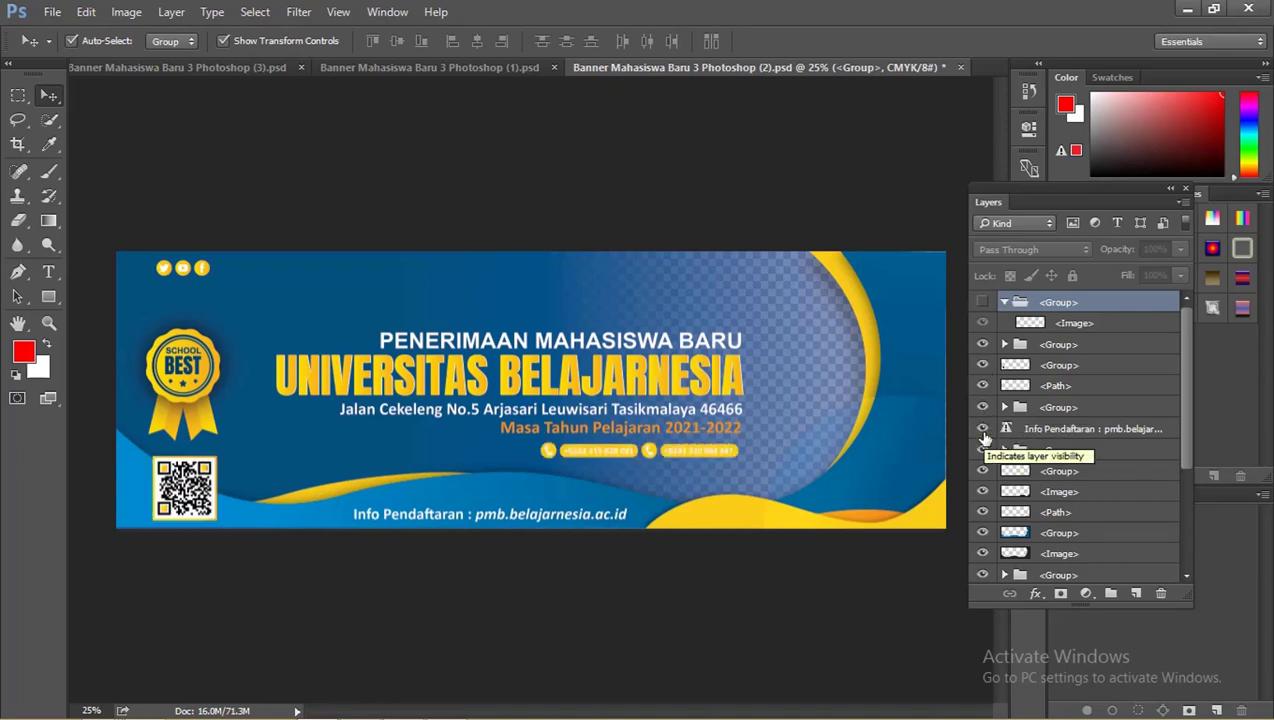
pyautogui.click(982, 428)
pyautogui.click(982, 428)
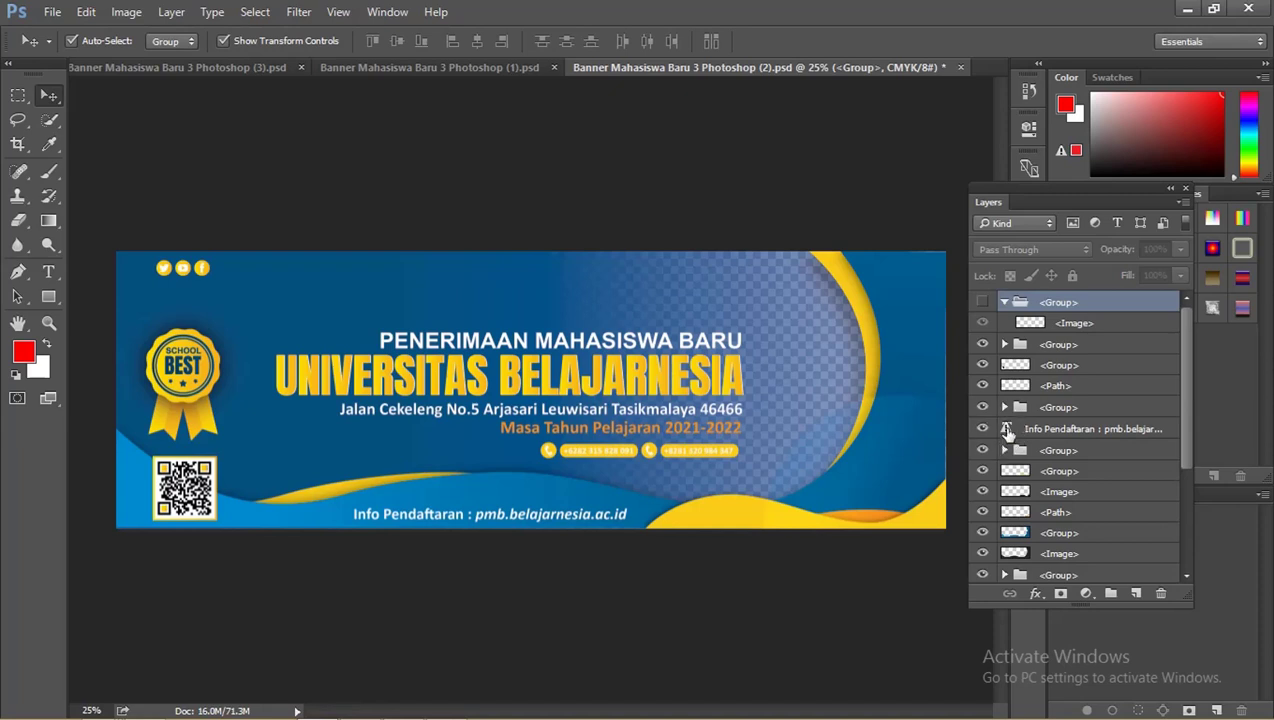
pyautogui.moveTo(1006, 428)
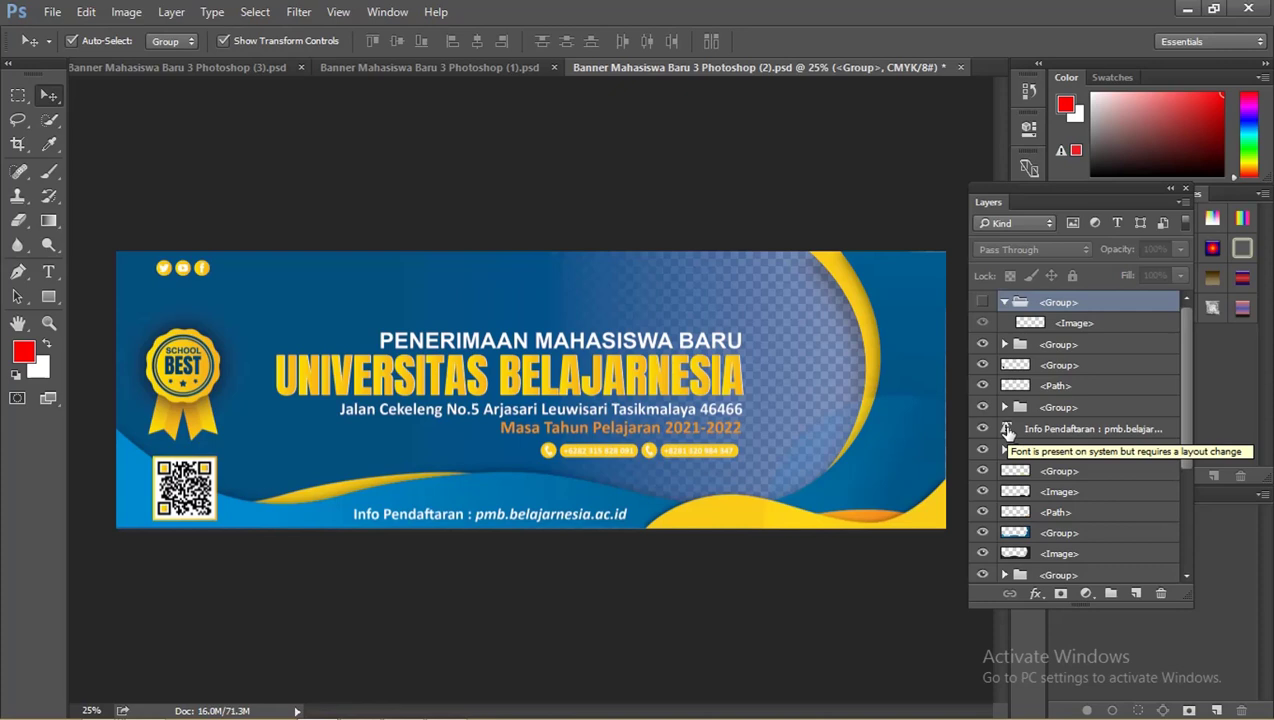
# - Update the Info Pendaftaran text layer to the system font and commit the edit
pyautogui.doubleClick(1007, 430)
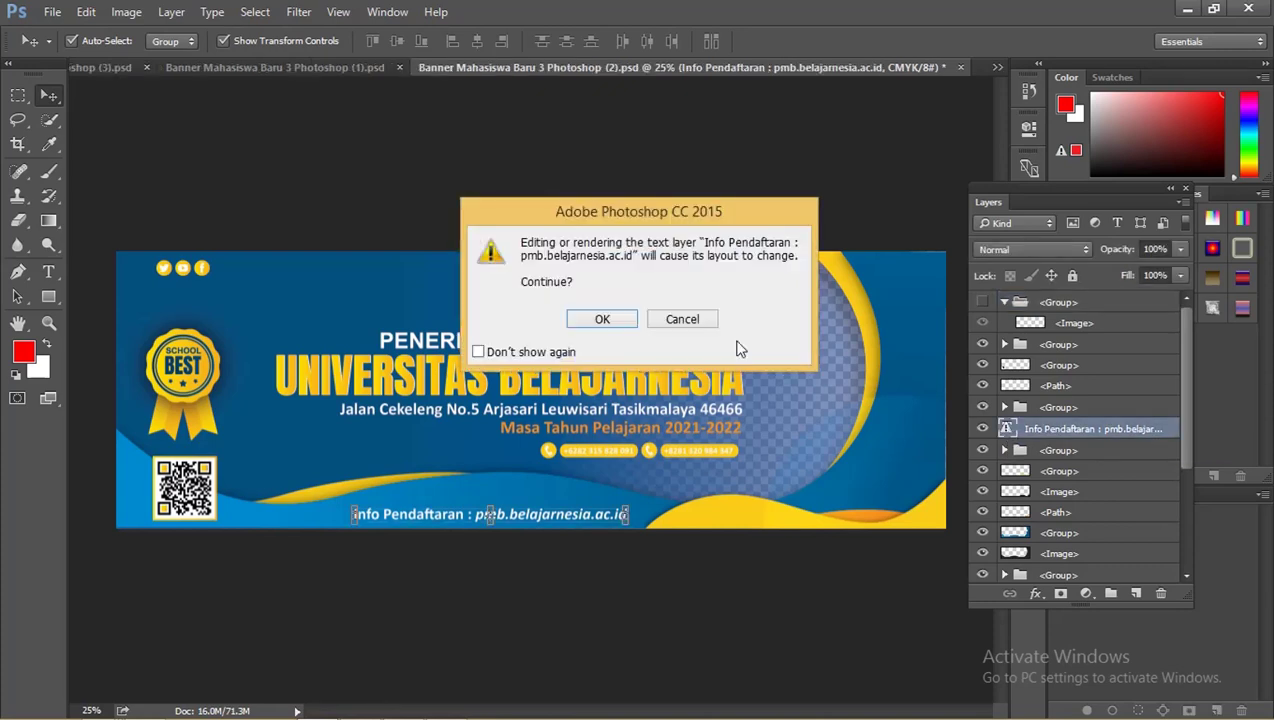
pyautogui.moveTo(637, 214); pyautogui.dragTo(540, 198)
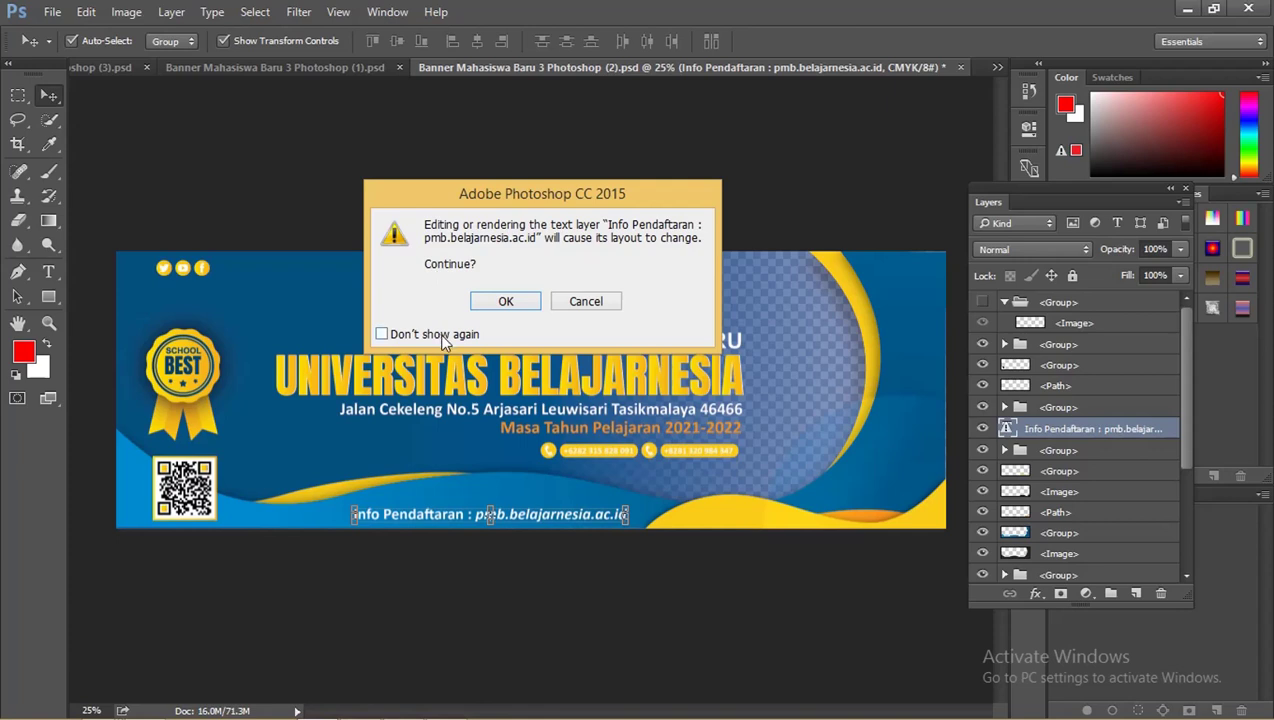
pyautogui.moveTo(522, 210); pyautogui.dragTo(486, 203)
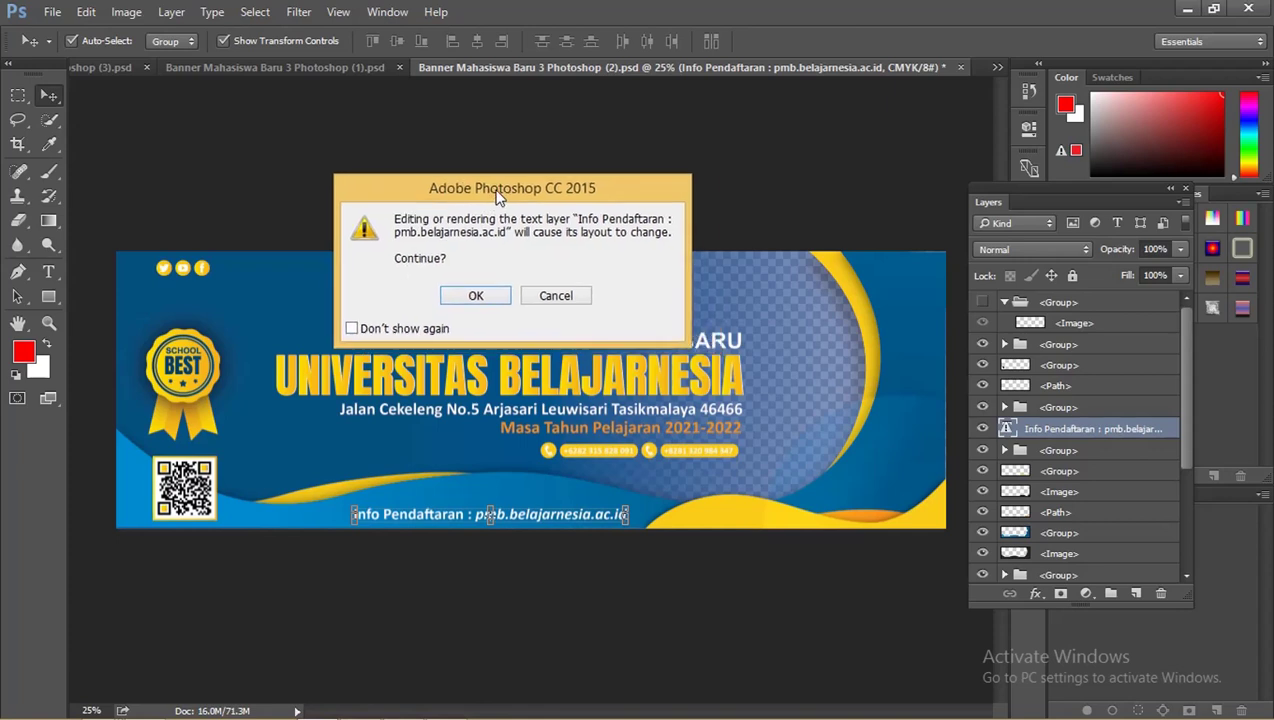
pyautogui.click(475, 298)
pyautogui.click(420, 507)
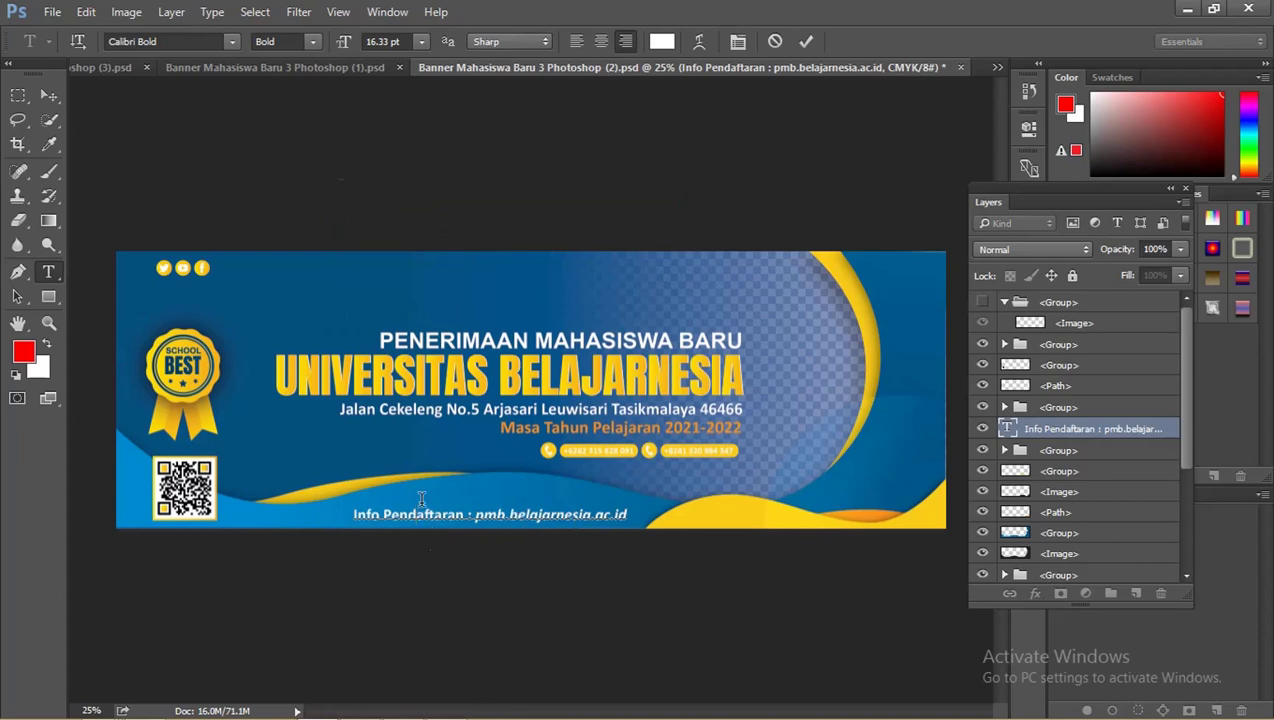
pyautogui.click(49, 94)
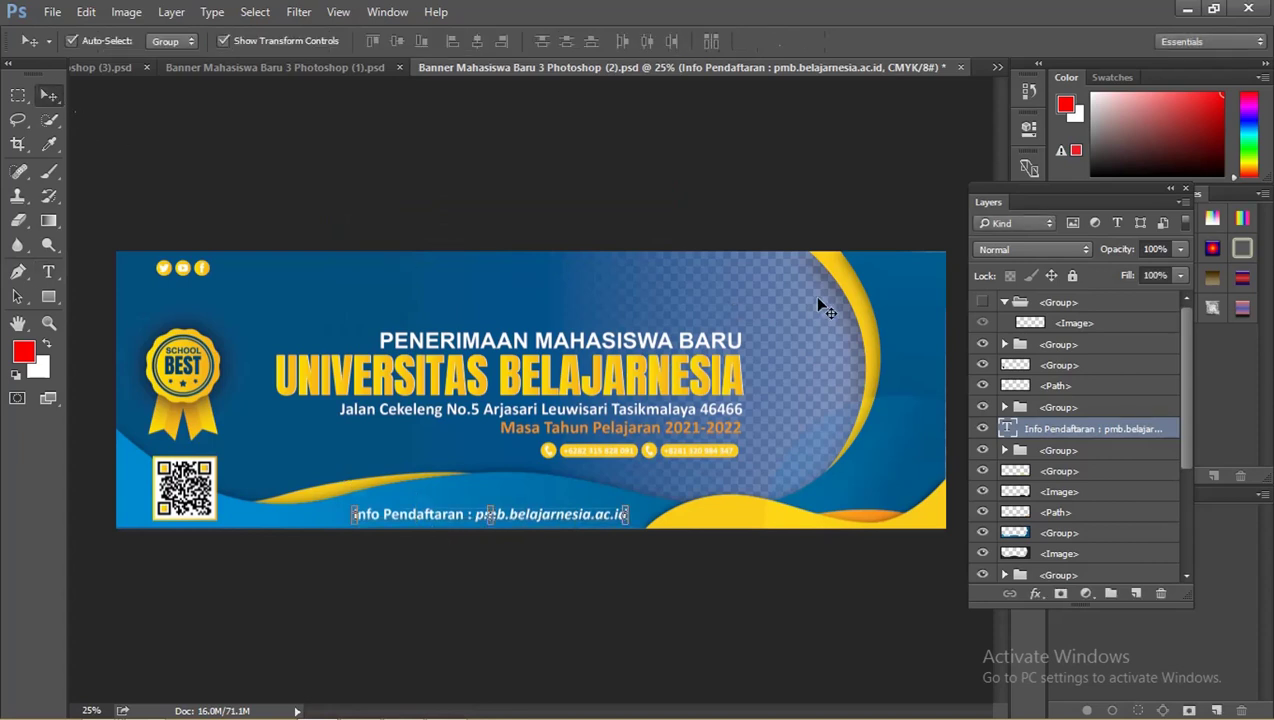
# - Select the QR code group, toggle its visibility off and on, then deselect
pyautogui.click(188, 492)
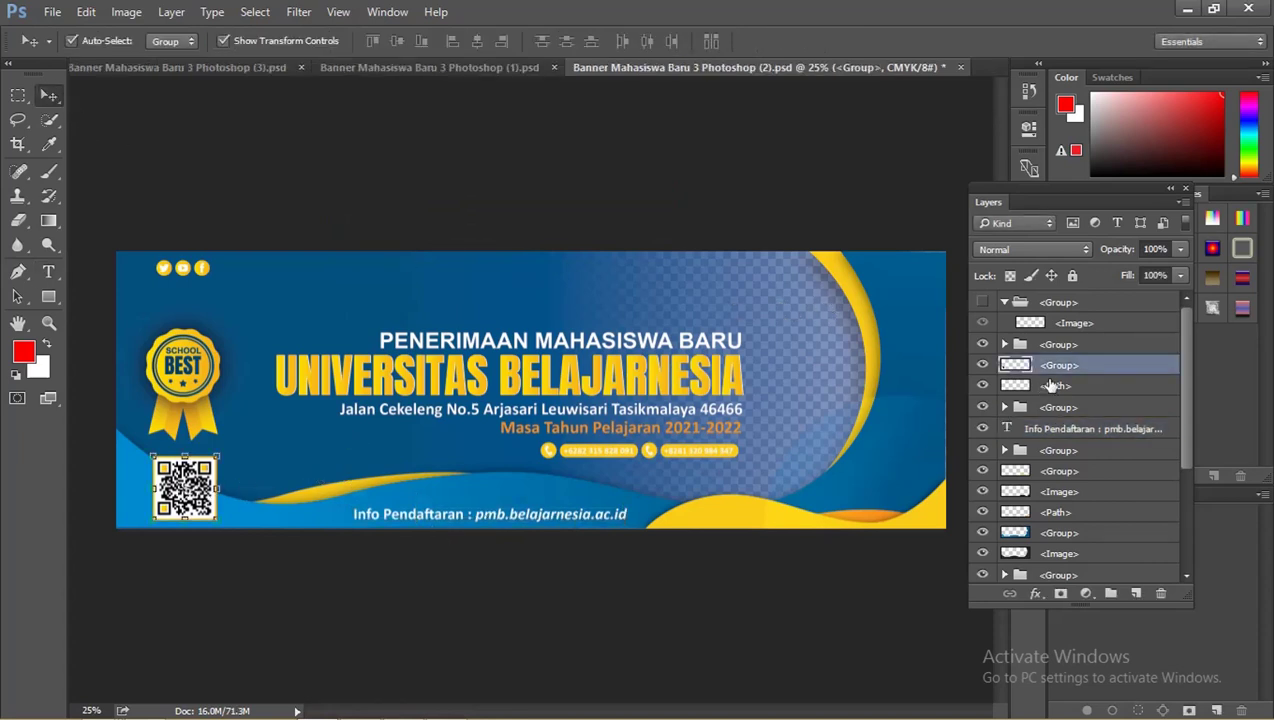
pyautogui.click(983, 366)
pyautogui.click(598, 207)
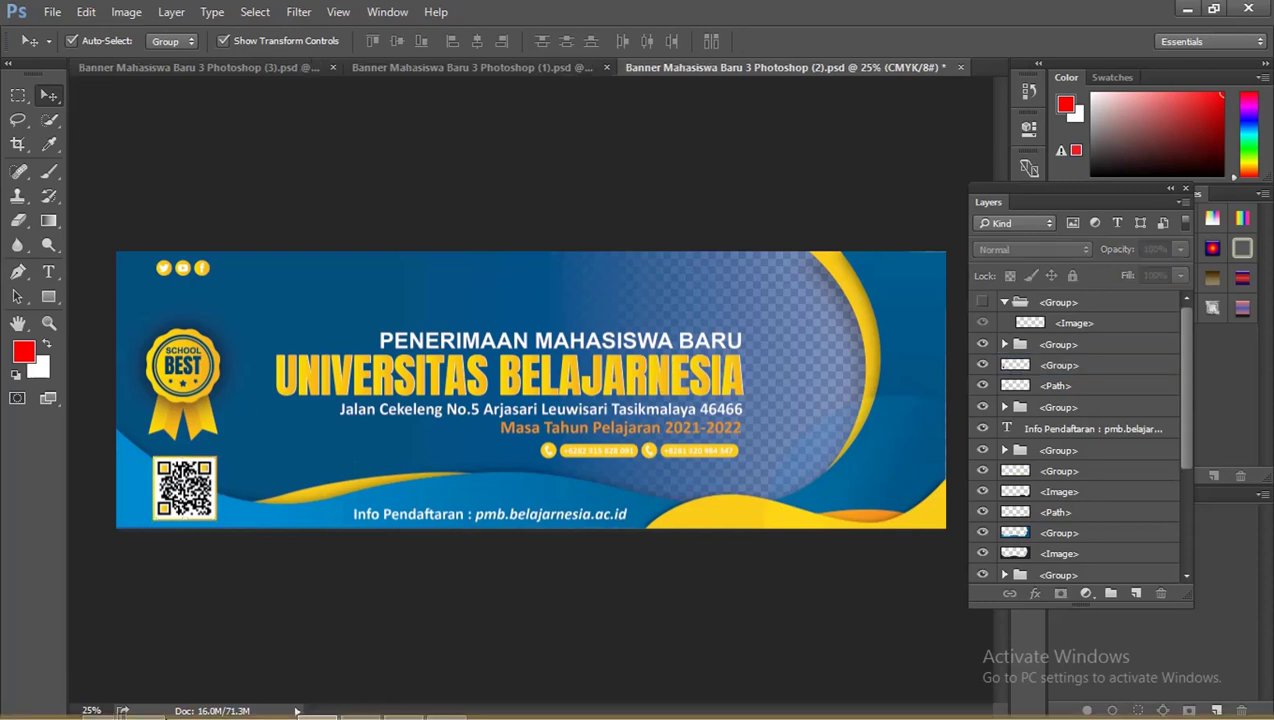
pyautogui.moveTo(98, 707)
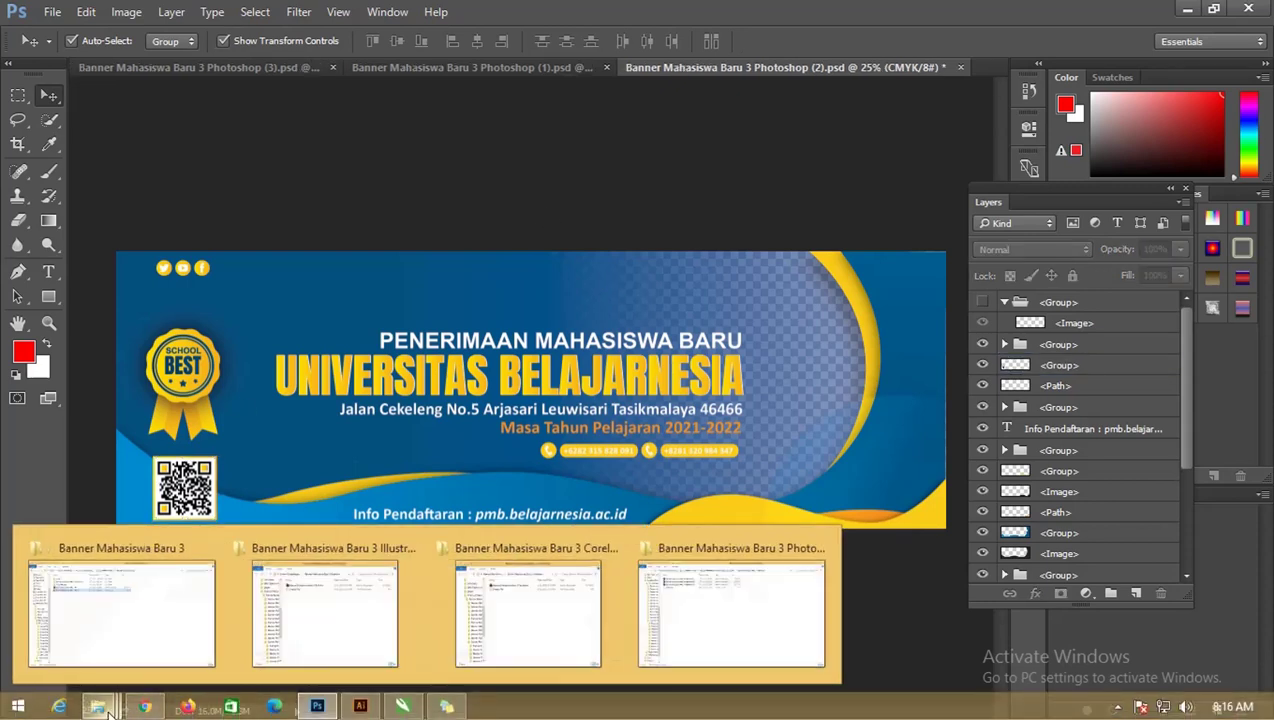
# - Select Model siluet Png in the Pictures folder and drag it toward Photoshop
pyautogui.click(113, 710)
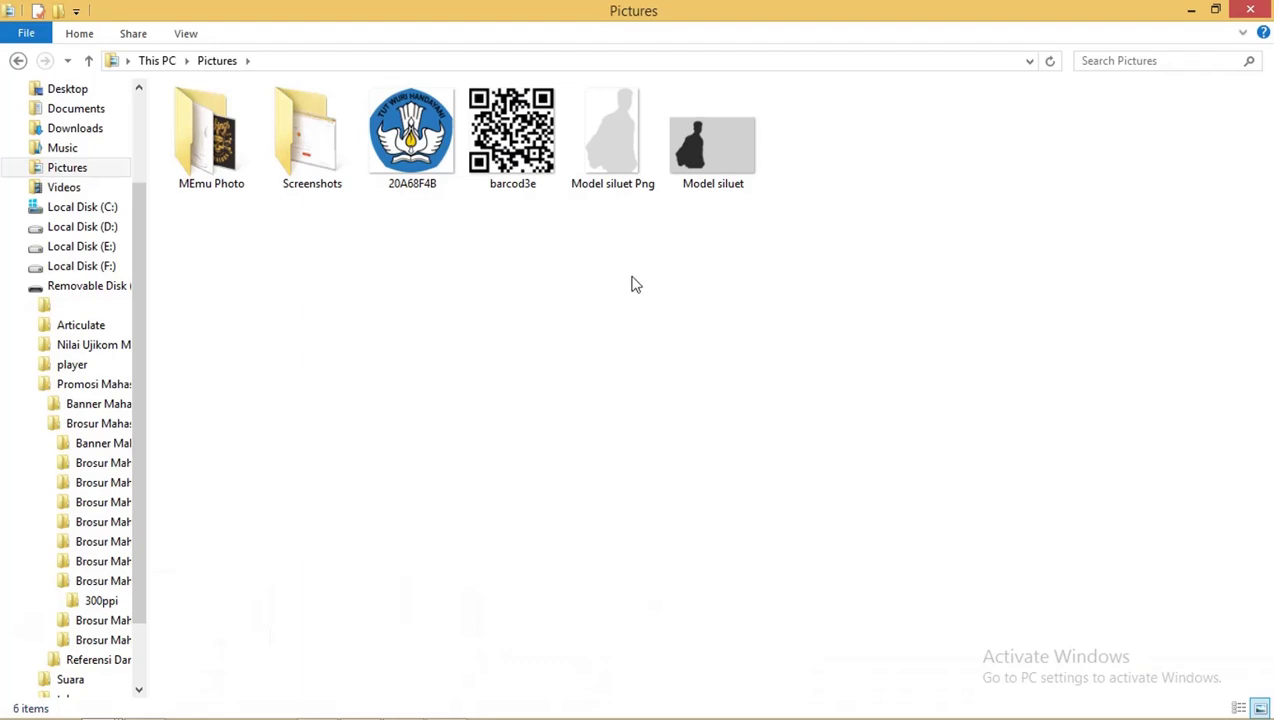
pyautogui.click(614, 168)
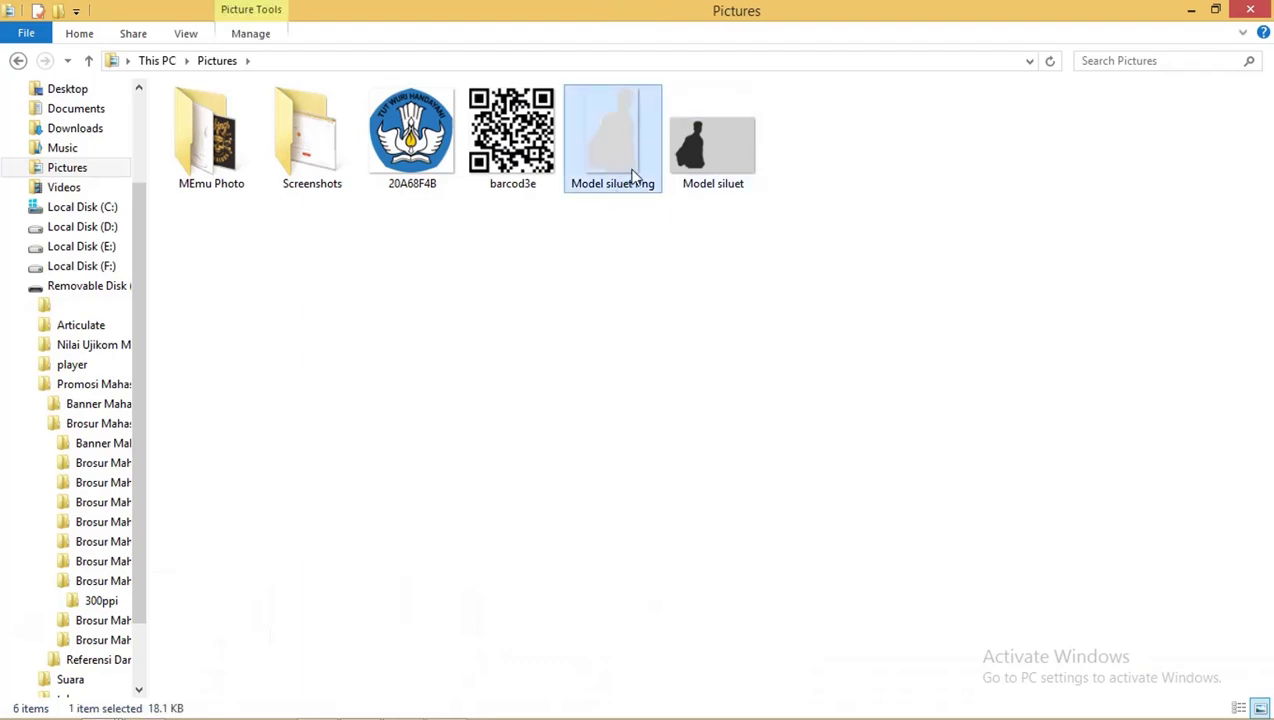
pyautogui.moveTo(612, 140)
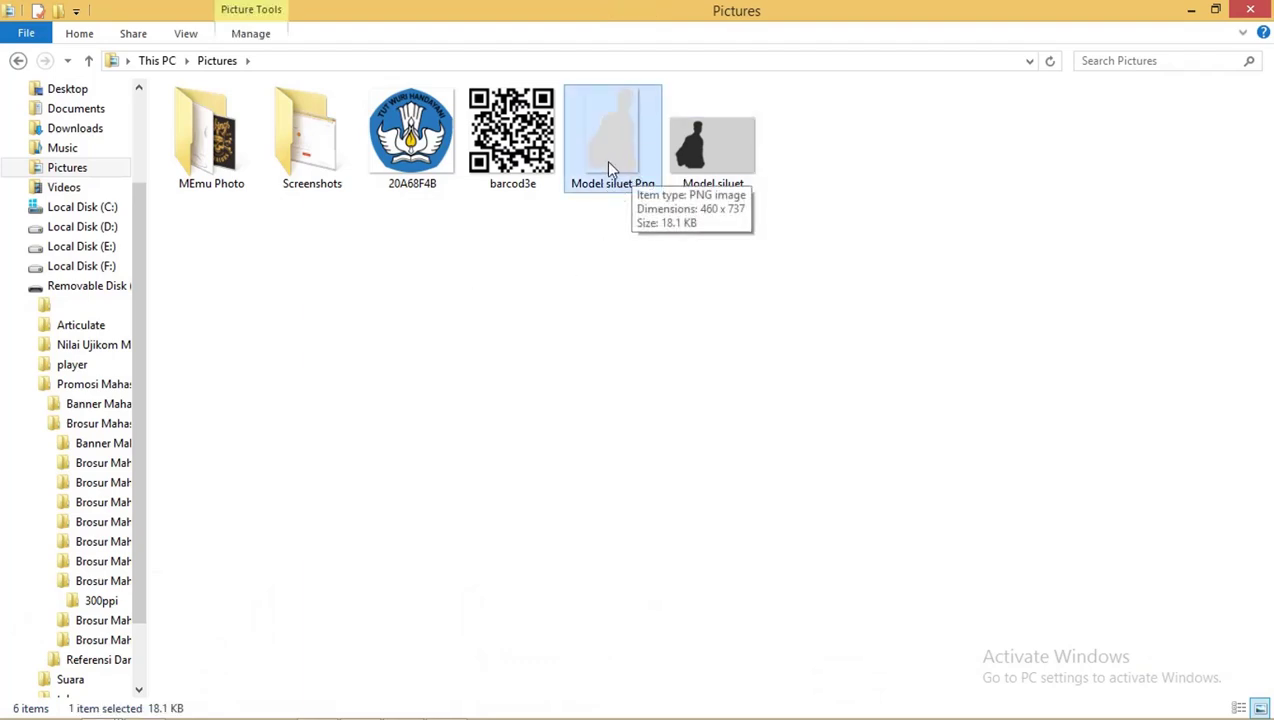
pyautogui.moveTo(605, 160)
pyautogui.mouseDown()
pyautogui.moveTo(495, 715)
pyautogui.moveTo(430, 714)
pyautogui.mouseUp()
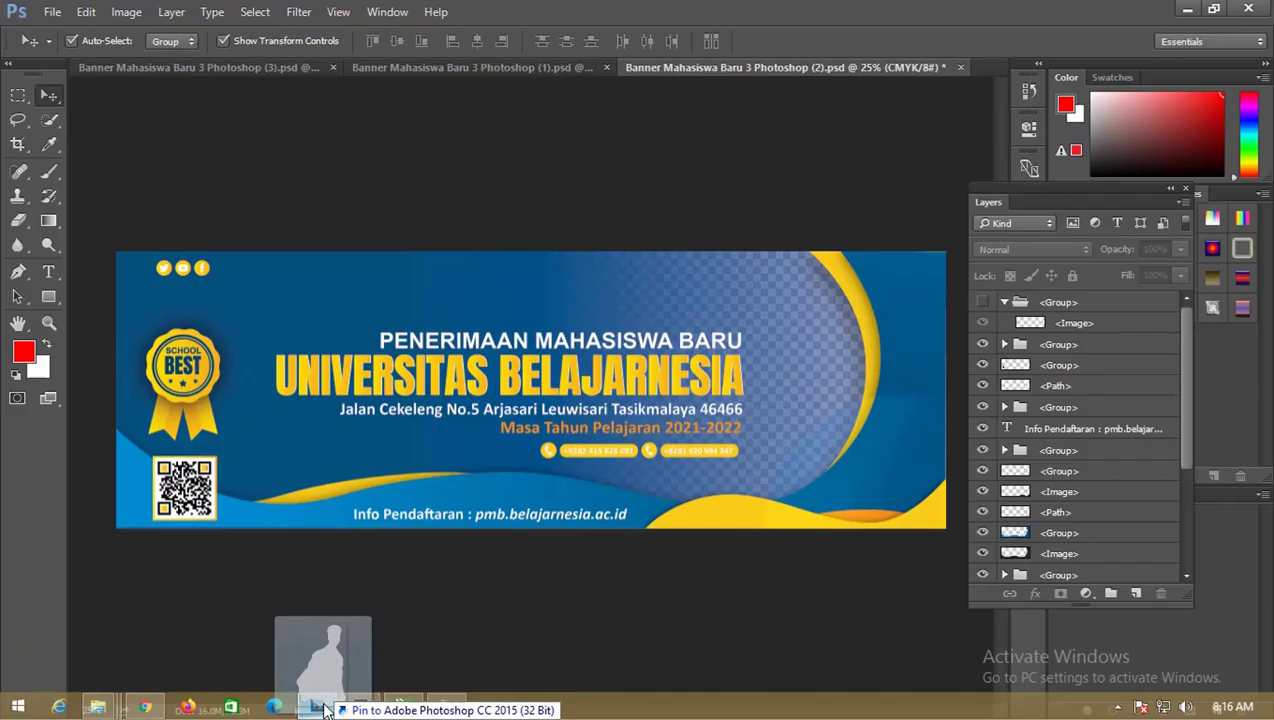
# - Place Model siluet Png on the banner and nudge it right and down over the title area
pyautogui.moveTo(330, 710)
pyautogui.mouseDown()
pyautogui.moveTo(545, 388)
pyautogui.moveTo(682, 401)
pyautogui.moveTo(695, 389)
pyautogui.moveTo(444, 363)
pyautogui.mouseUp()
pyautogui.press('Return')
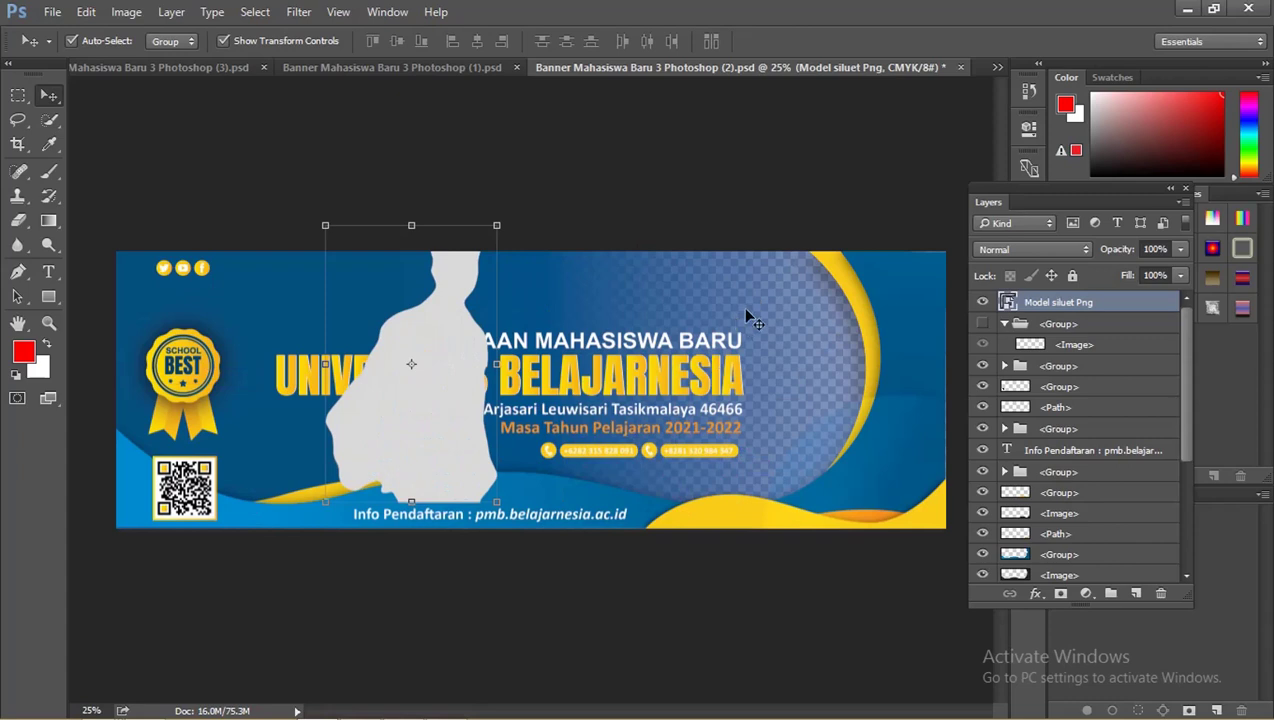
pyautogui.moveTo(446, 374); pyautogui.dragTo(478, 397)
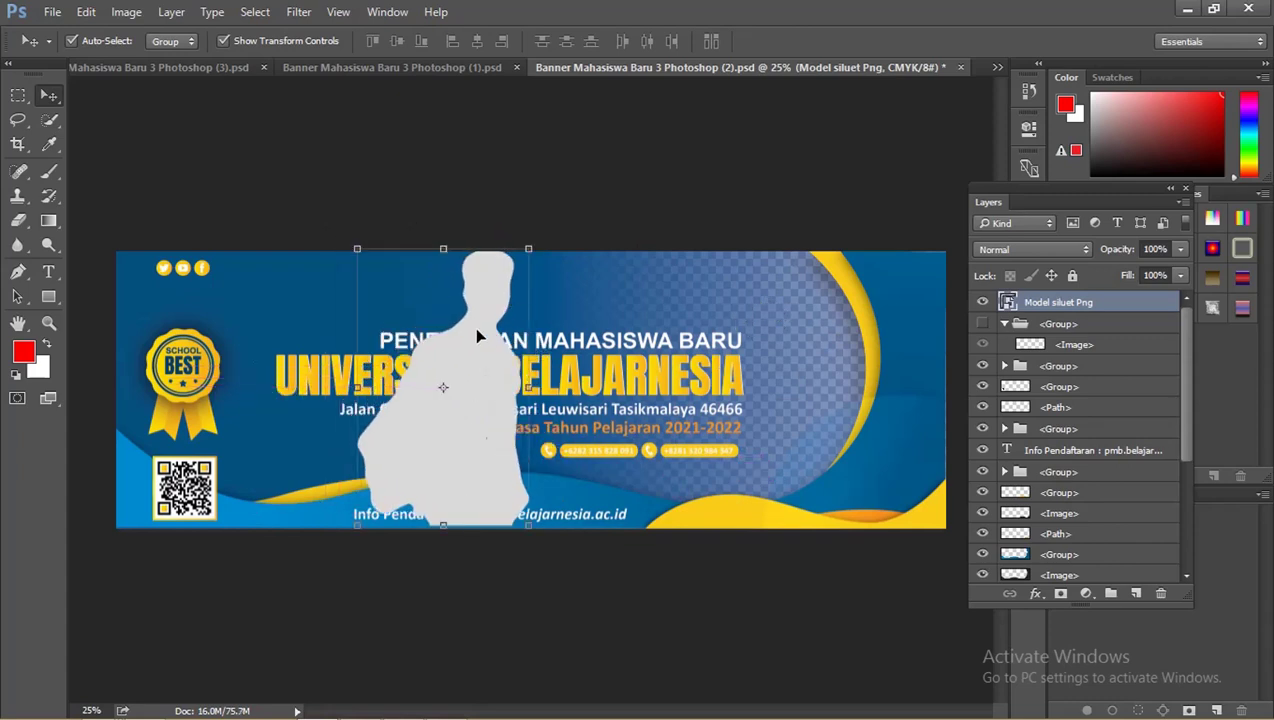
pyautogui.moveTo(477, 337); pyautogui.dragTo(500, 357)
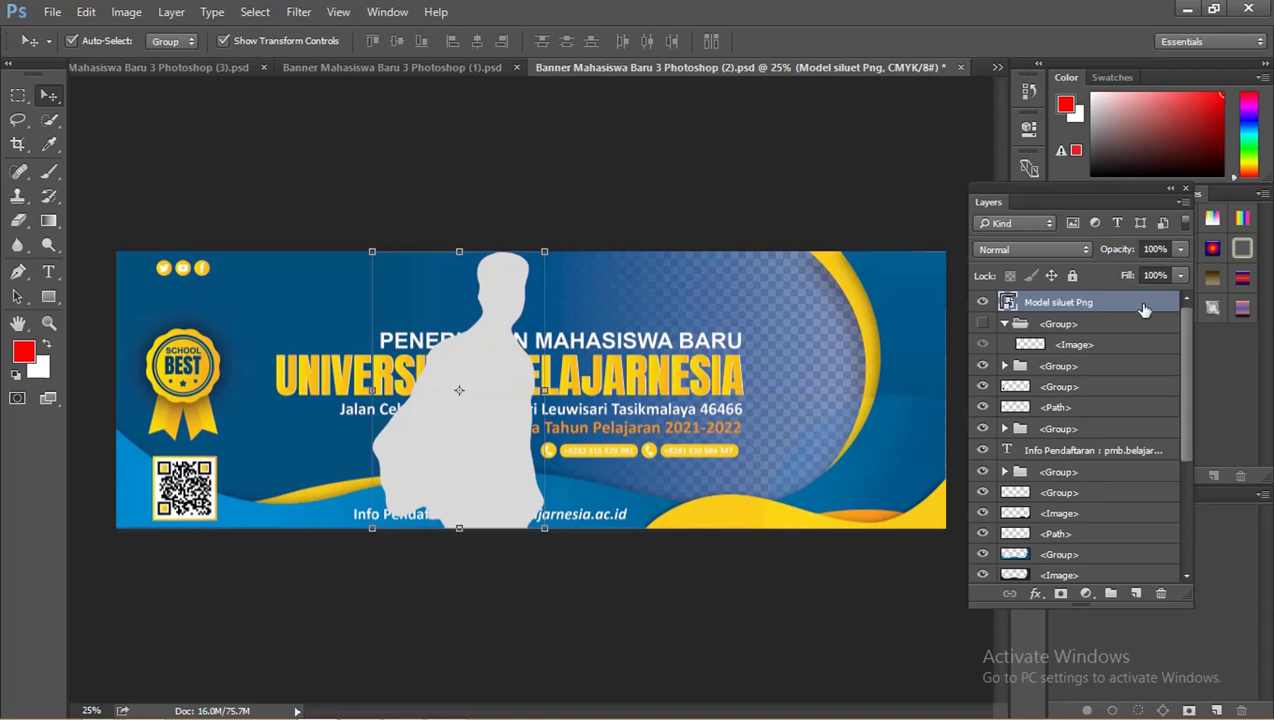
pyautogui.click(97, 17)
pyautogui.moveTo(150, 382)
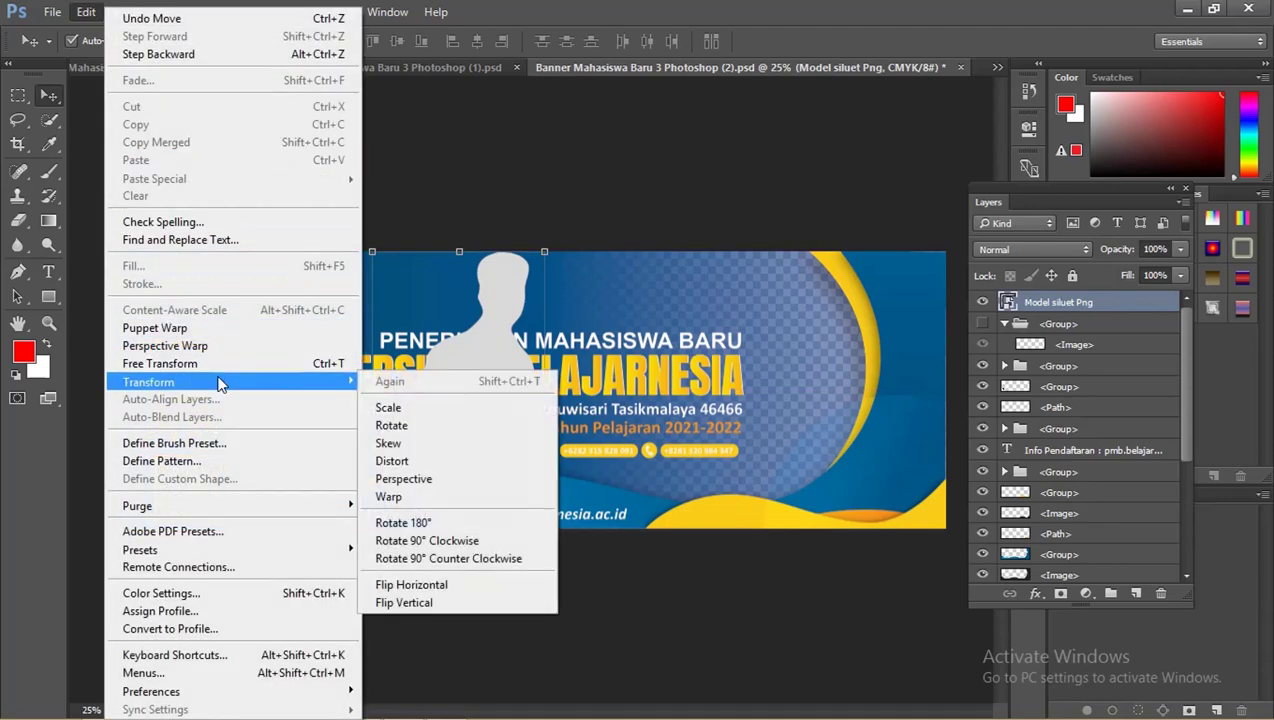
# - Flip the silhouette horizontally, move it to the right edge, and scale it to 47%
pyautogui.click(452, 594)
pyautogui.moveTo(434, 383); pyautogui.dragTo(826, 382)
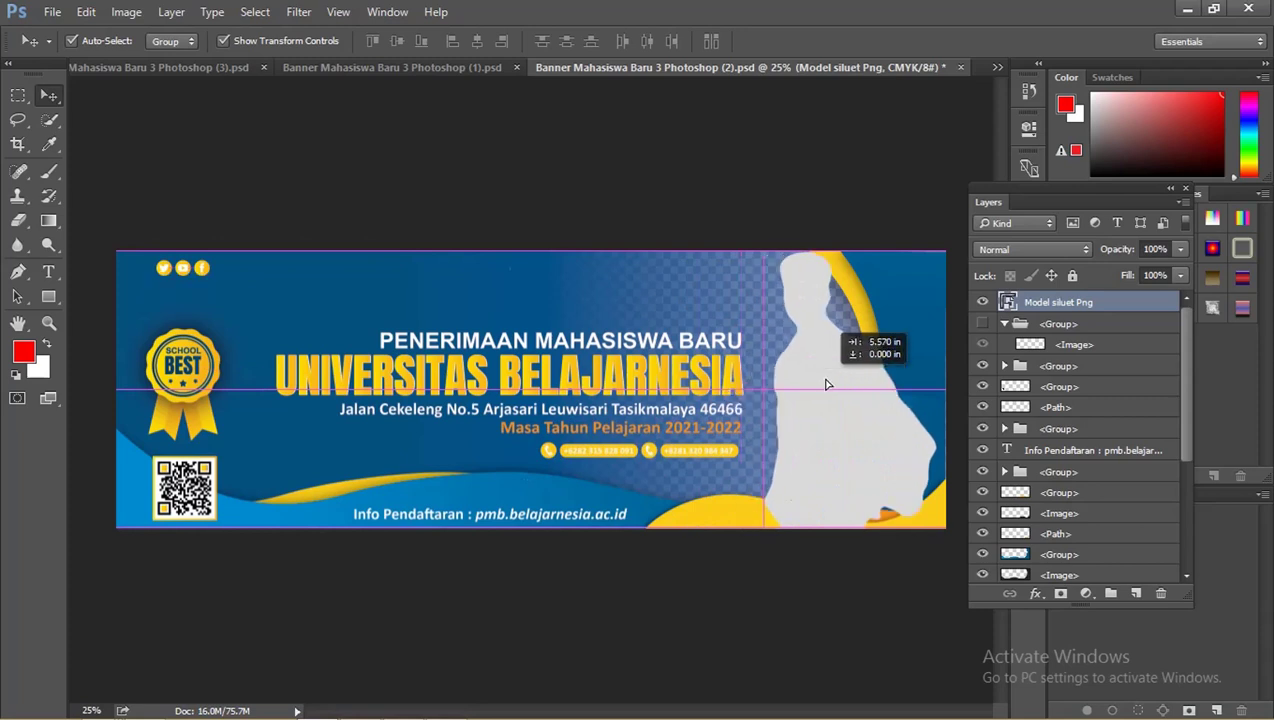
pyautogui.moveTo(826, 382); pyautogui.dragTo(848, 363)
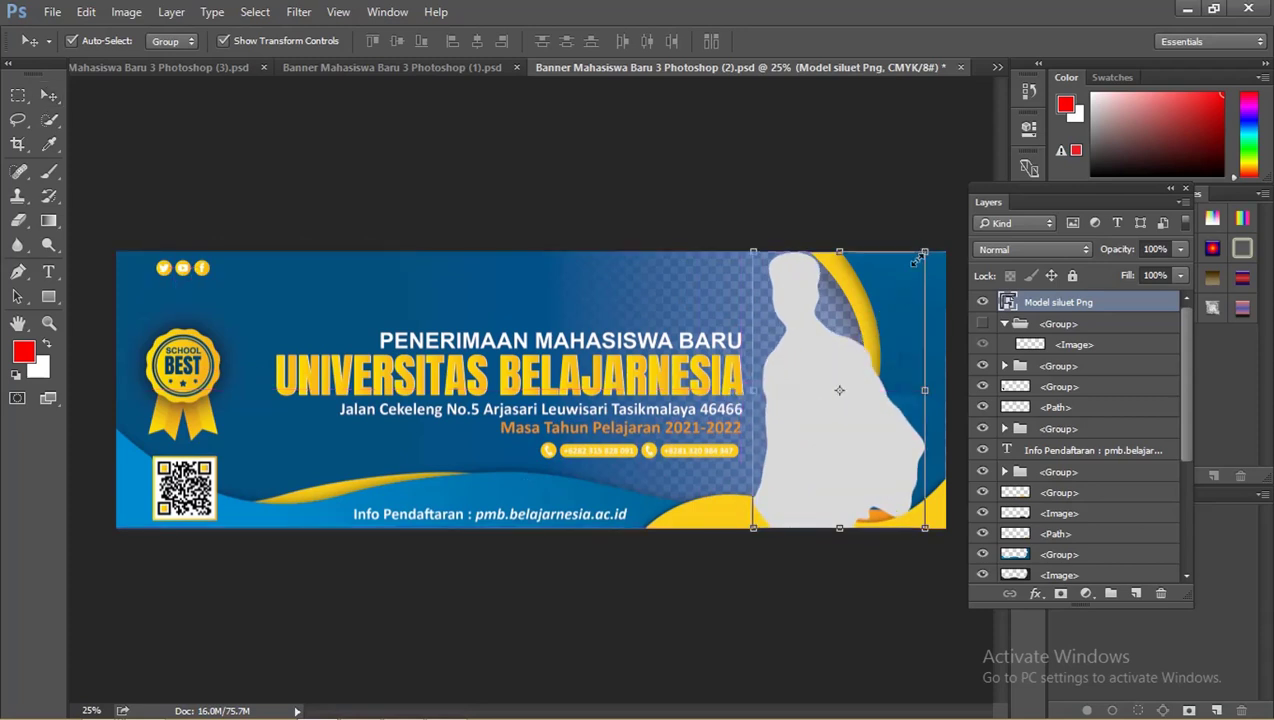
pyautogui.moveTo(922, 250); pyautogui.dragTo(920, 268)
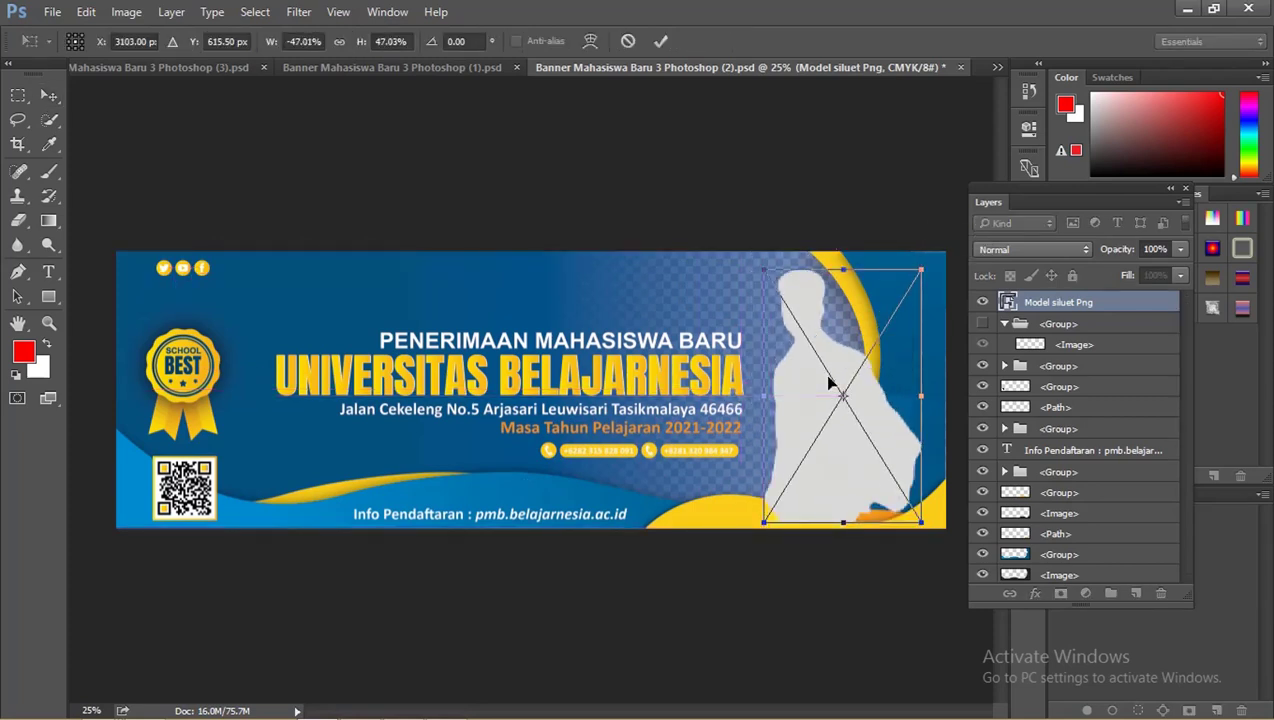
pyautogui.press('Return')
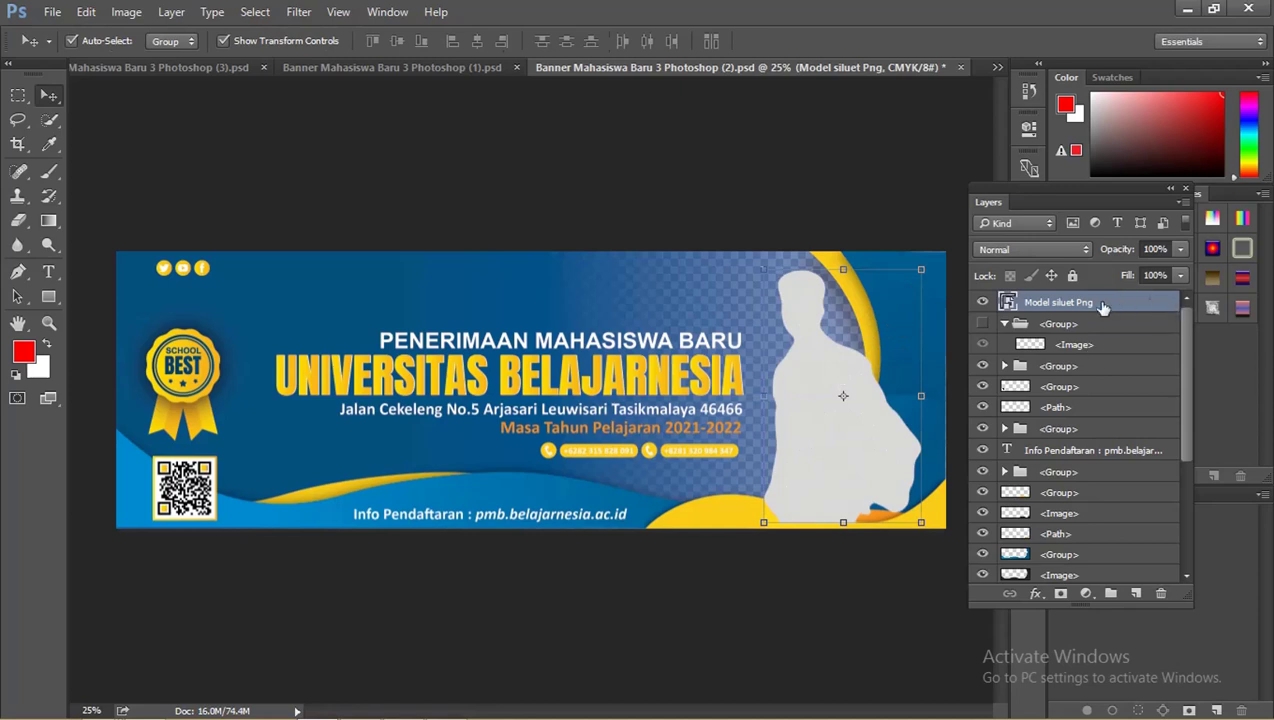
# - Move the Model siluet Png layer just above <Image>, reposition it, and deselect
pyautogui.moveTo(1092, 306); pyautogui.dragTo(1110, 522)
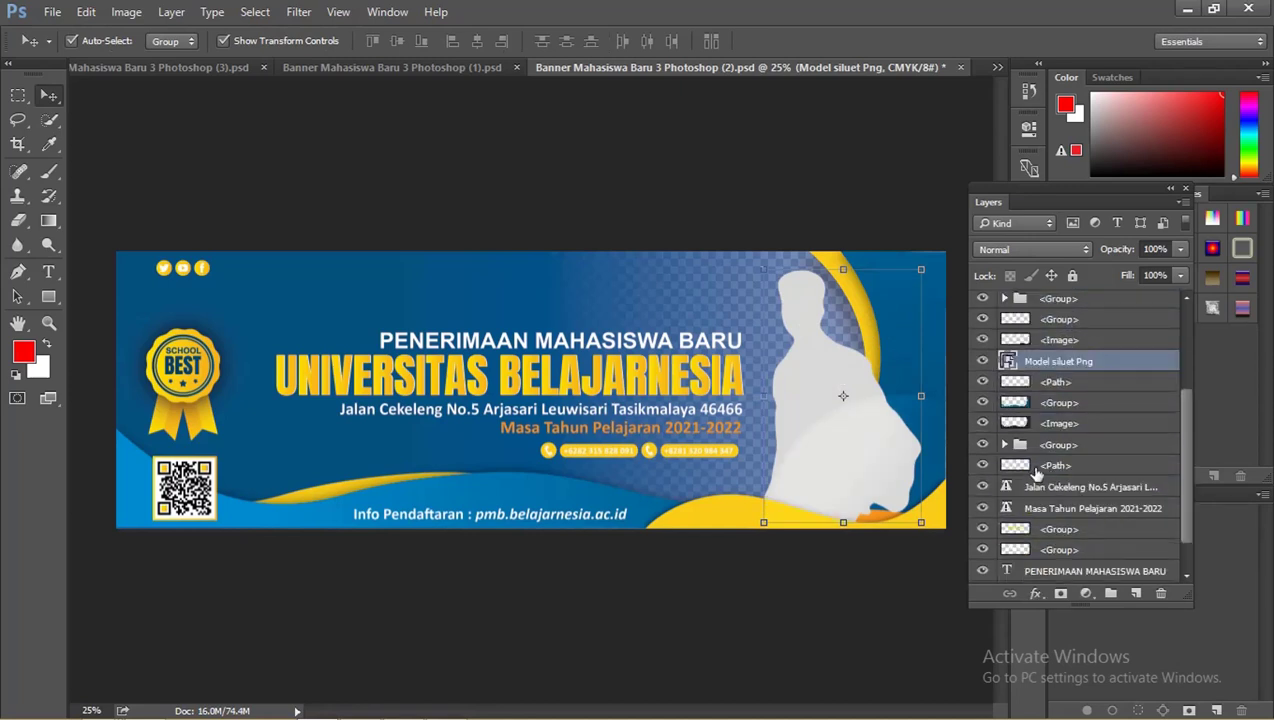
pyautogui.moveTo(1083, 377); pyautogui.dragTo(1080, 338)
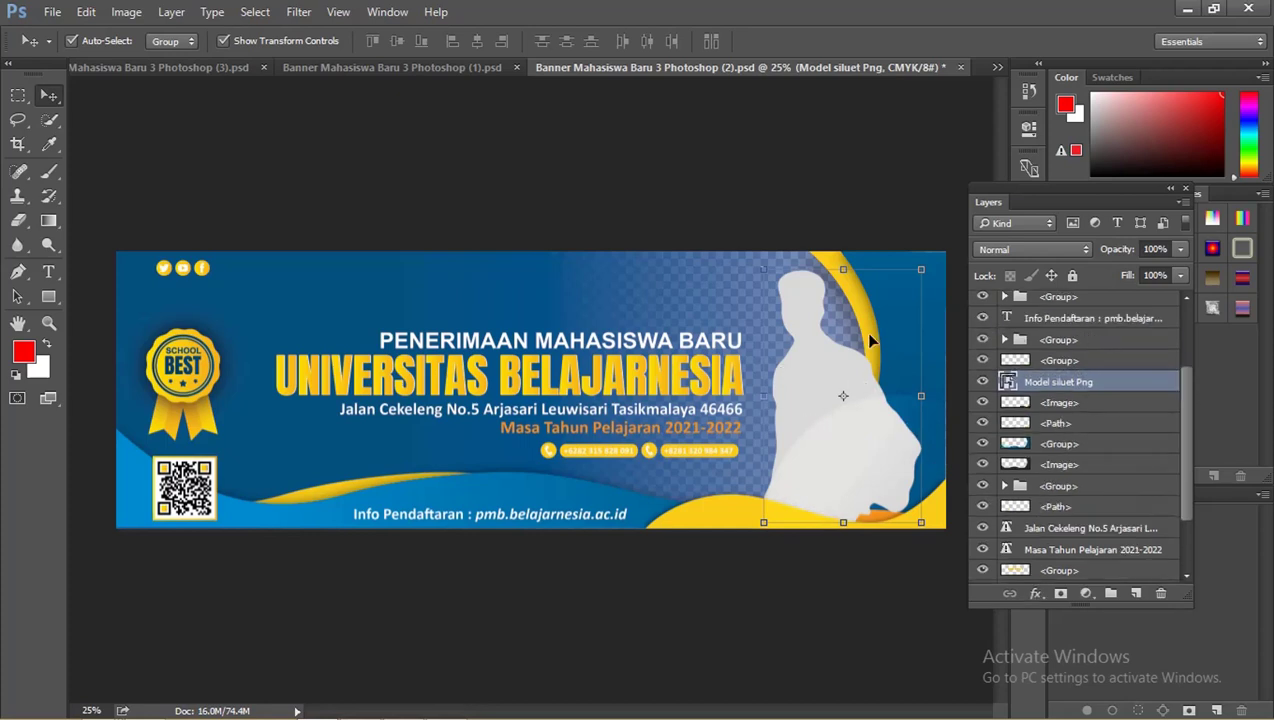
pyautogui.moveTo(874, 290); pyautogui.dragTo(795, 330)
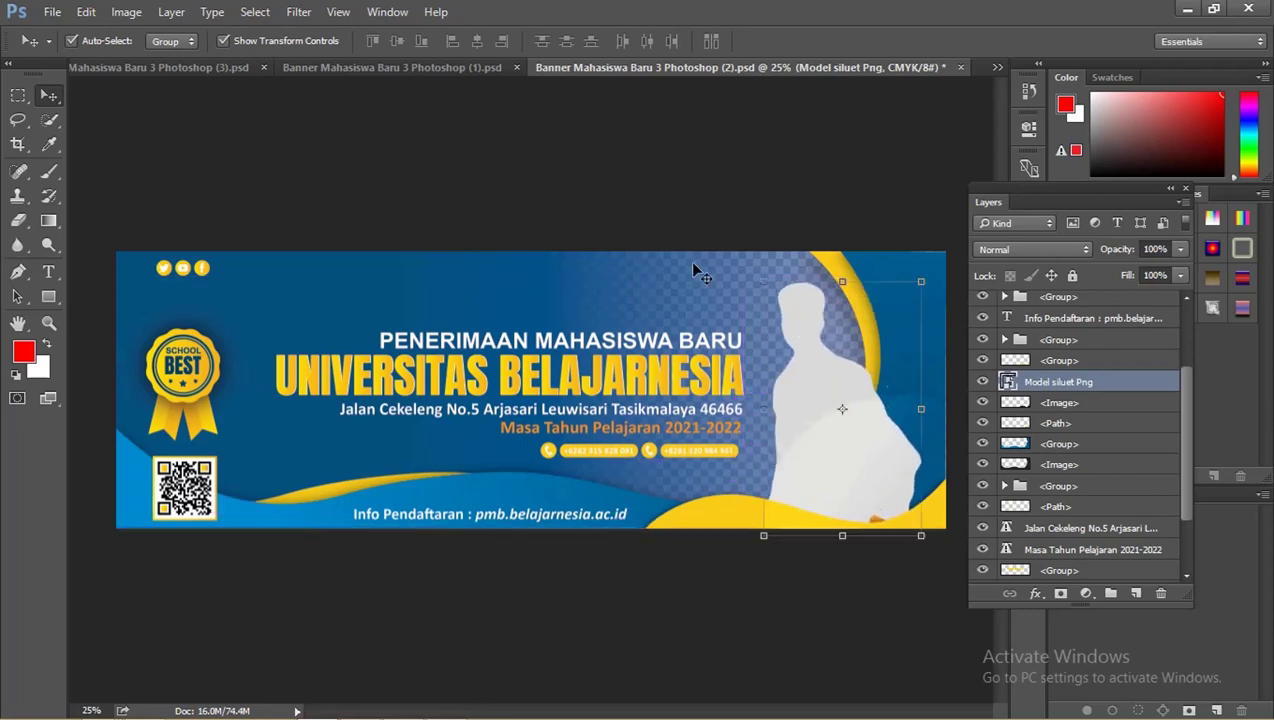
pyautogui.click(680, 213)
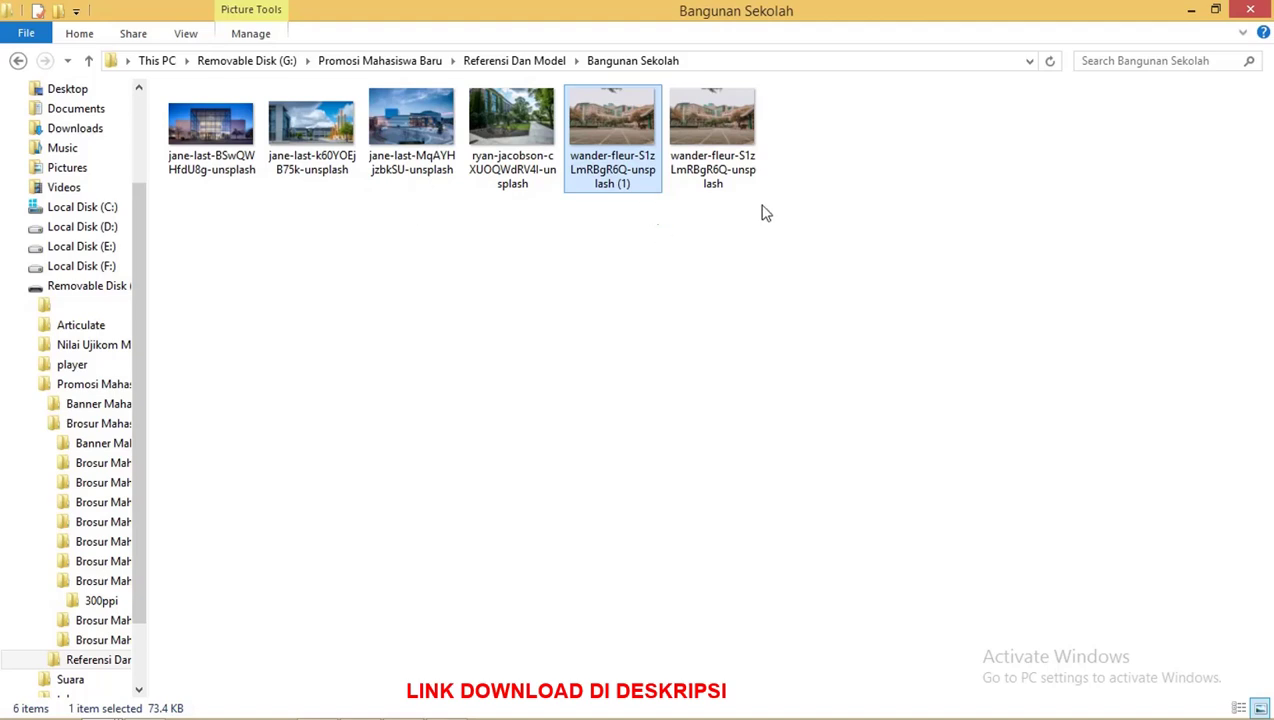
# - Drag the jane-last-BSwQWHfdU8g-unsplash photo from Bangunan Sekolah toward Photoshop
pyautogui.click(490, 245)
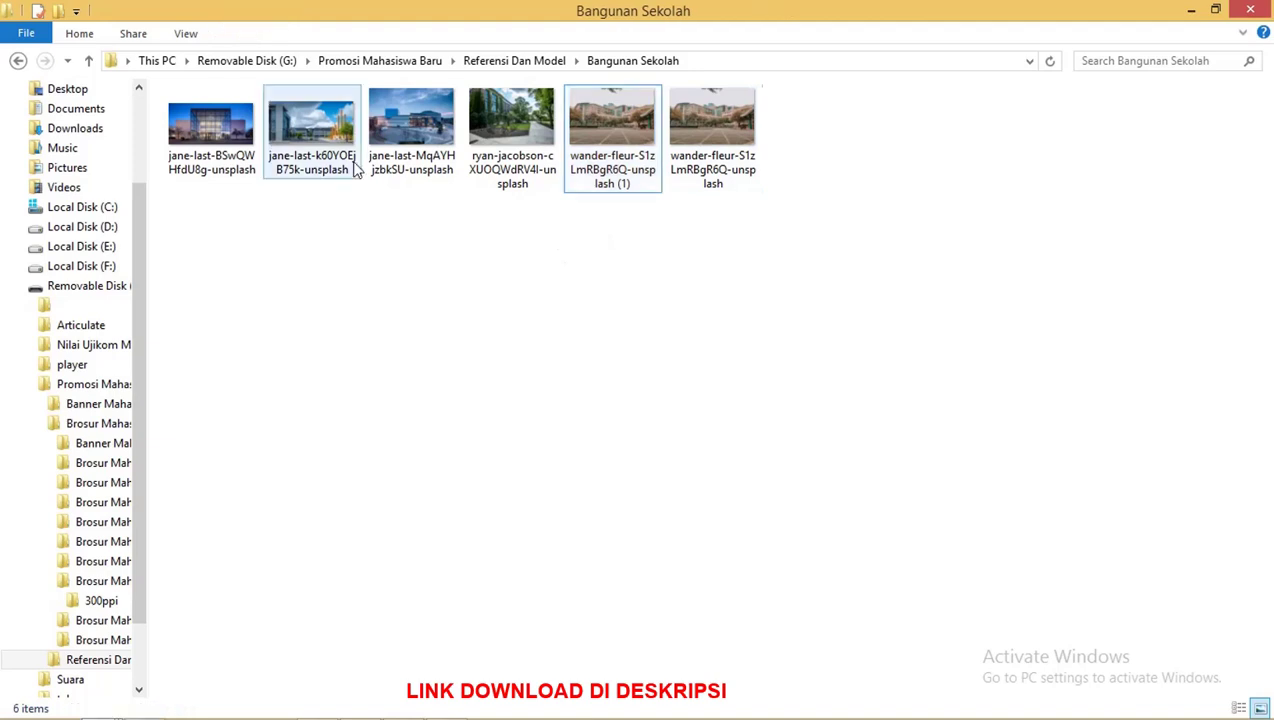
pyautogui.moveTo(210, 128)
pyautogui.mouseDown()
pyautogui.moveTo(390, 266)
pyautogui.moveTo(316, 710)
pyautogui.mouseUp()
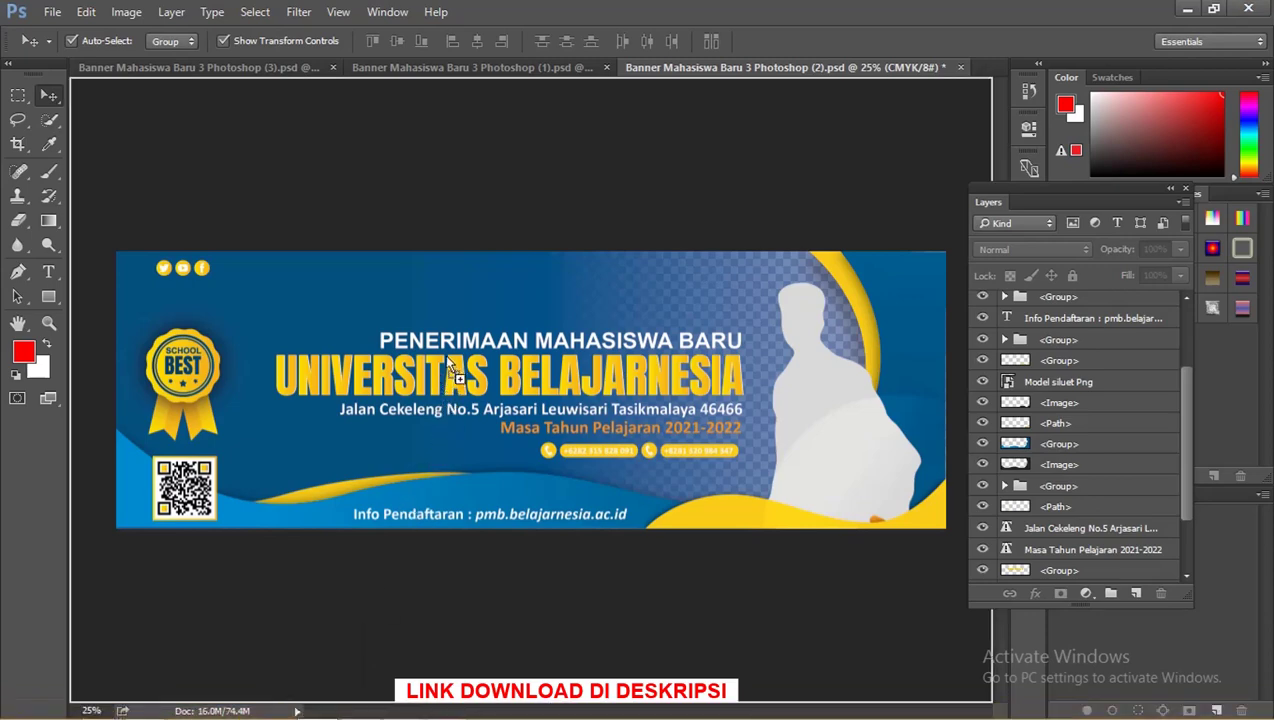
# - Place the building photo, shift it right, and send it to the back of the layers
pyautogui.moveTo(316, 710); pyautogui.dragTo(447, 354)
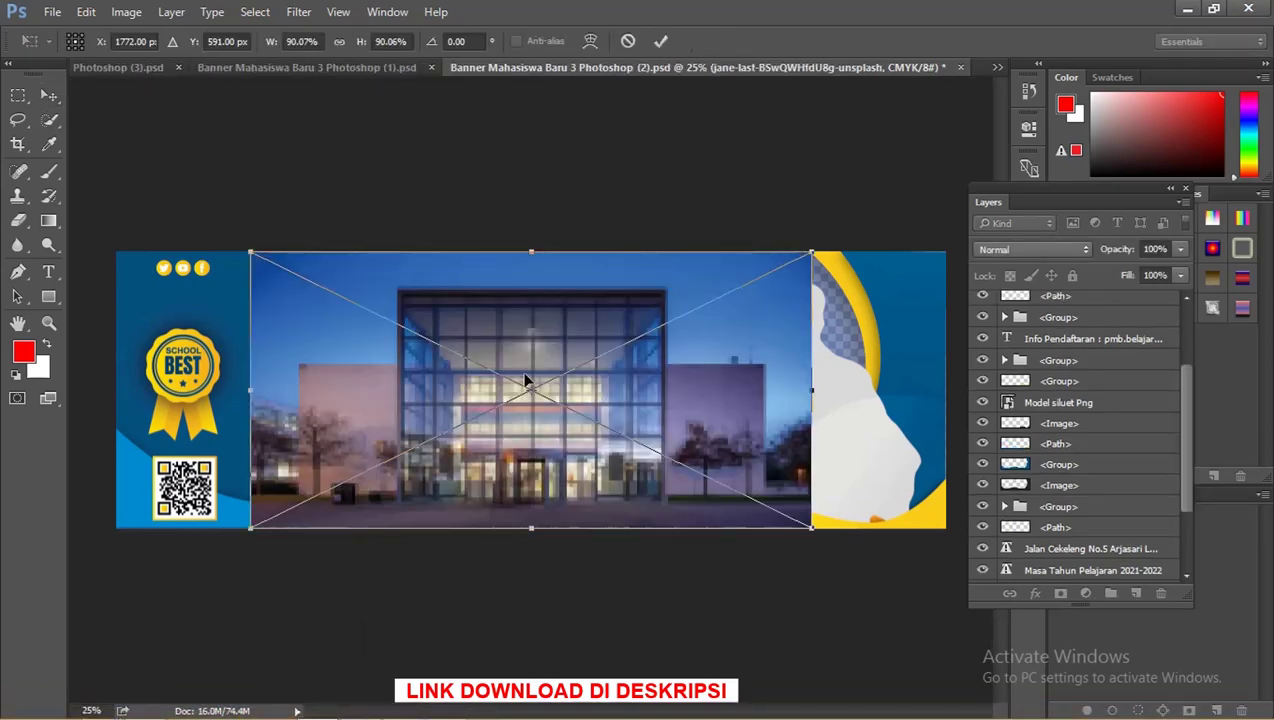
pyautogui.press('Return')
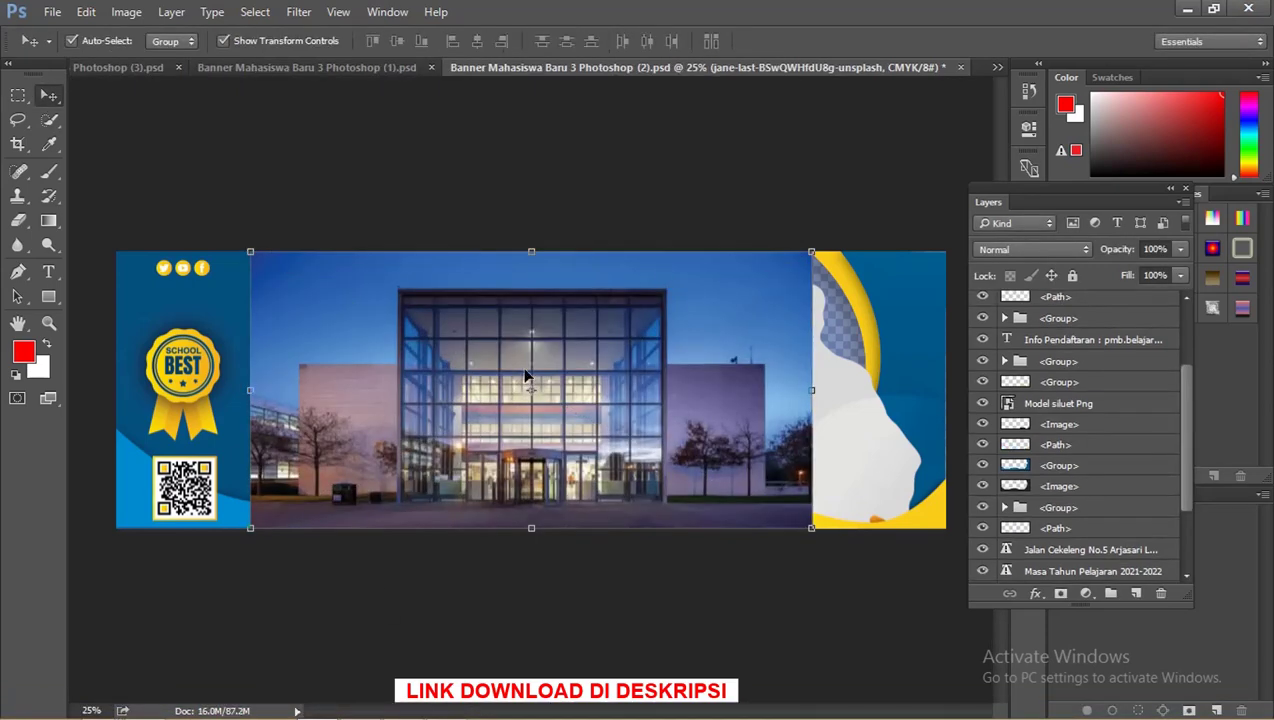
pyautogui.moveTo(470, 299); pyautogui.dragTo(609, 316)
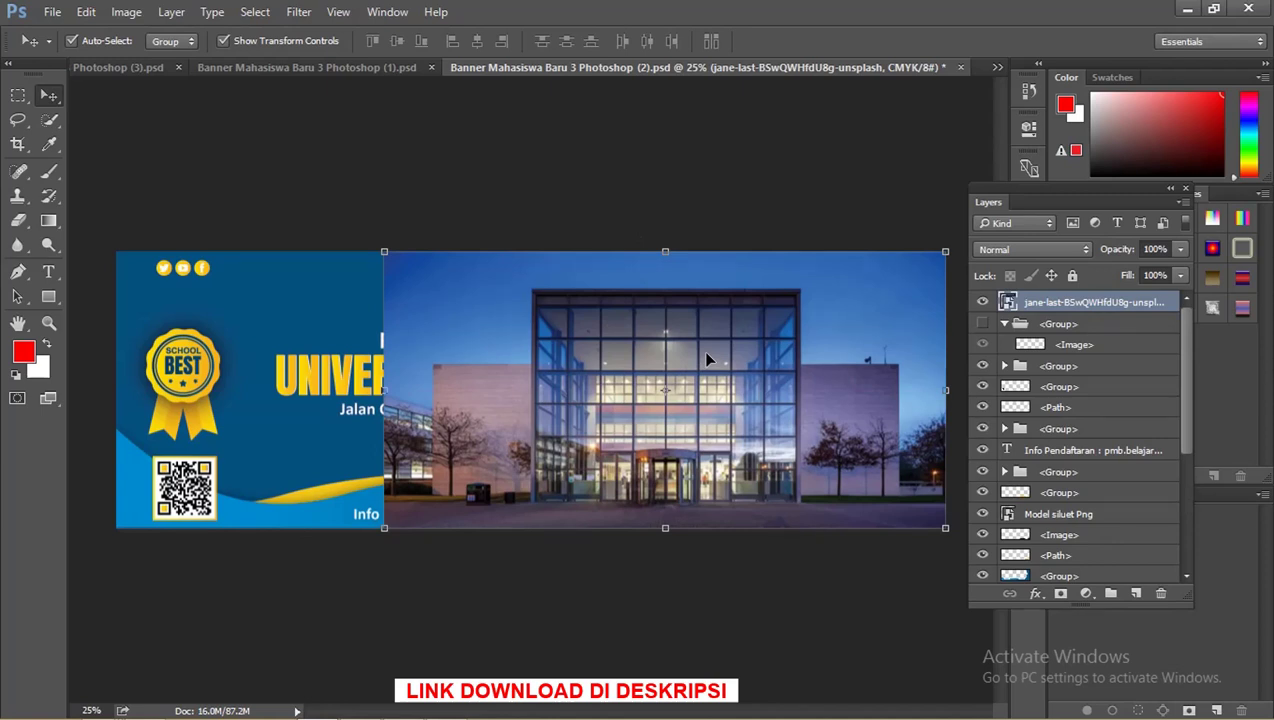
pyautogui.hotkey('ctrl', 'shift', '[')
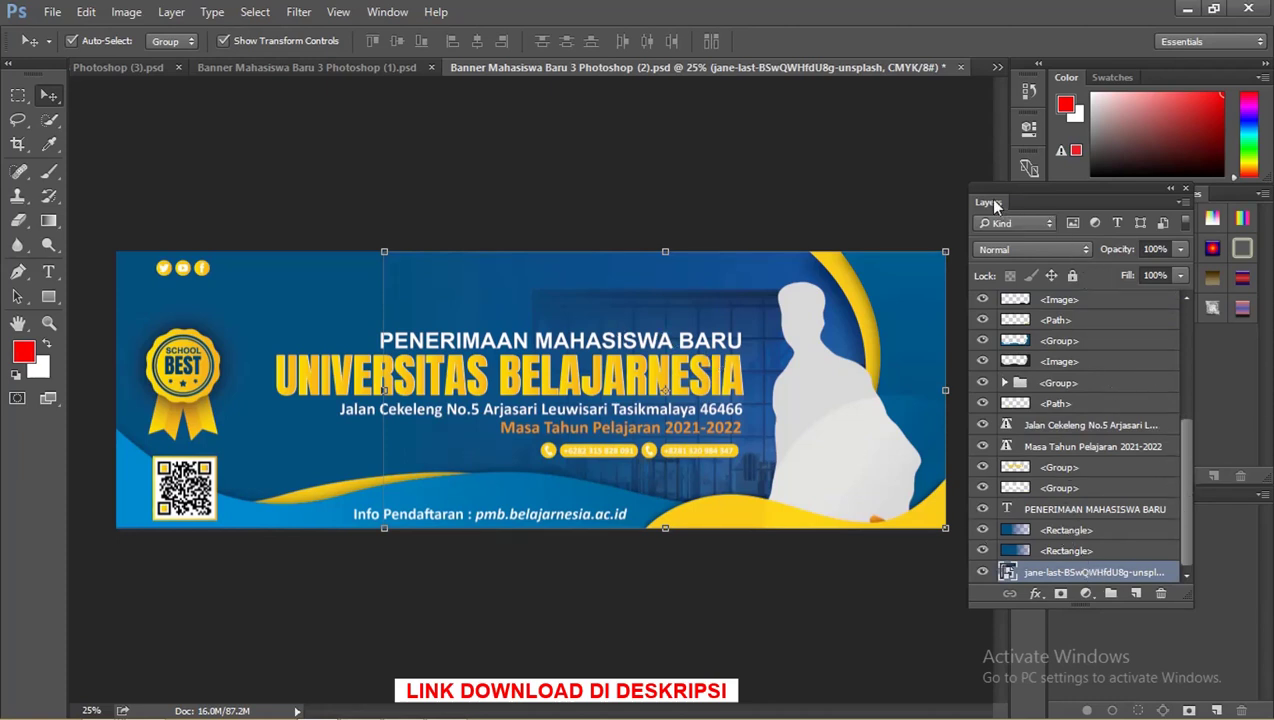
pyautogui.moveTo(994, 205)
pyautogui.mouseDown()
pyautogui.moveTo(975, 207)
pyautogui.moveTo(960, 236)
pyautogui.mouseUp()
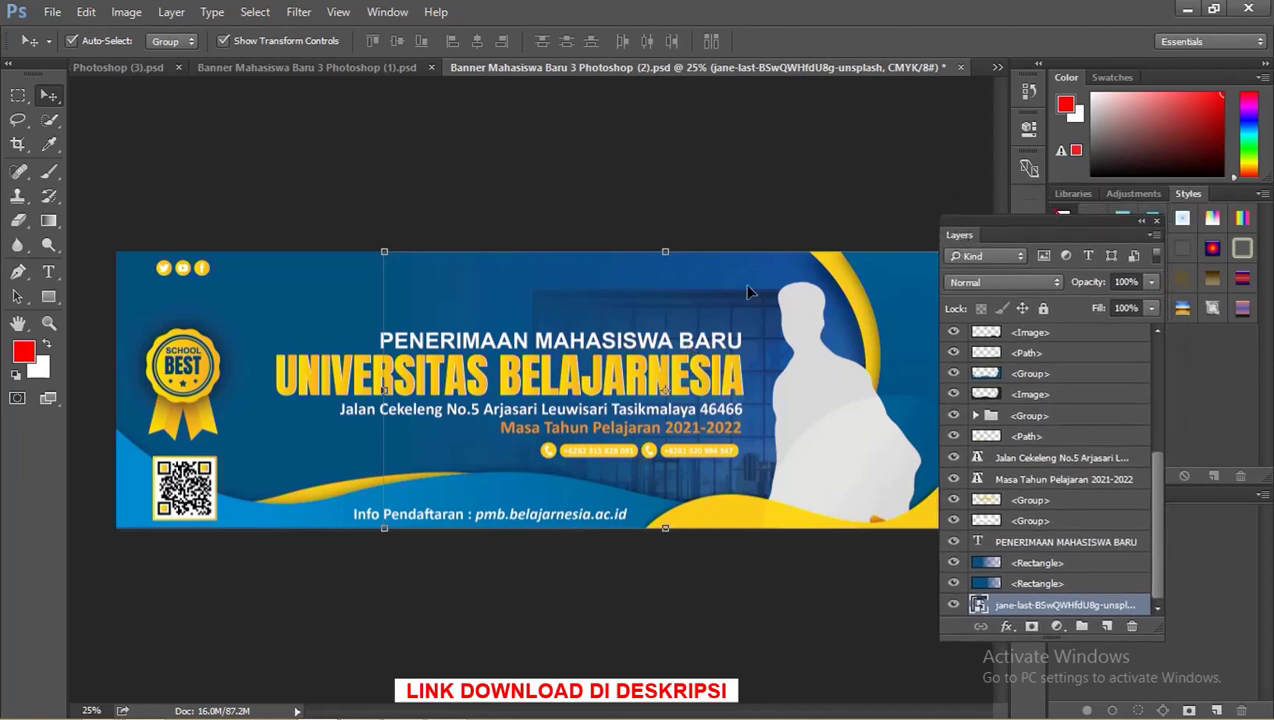
pyautogui.click(748, 228)
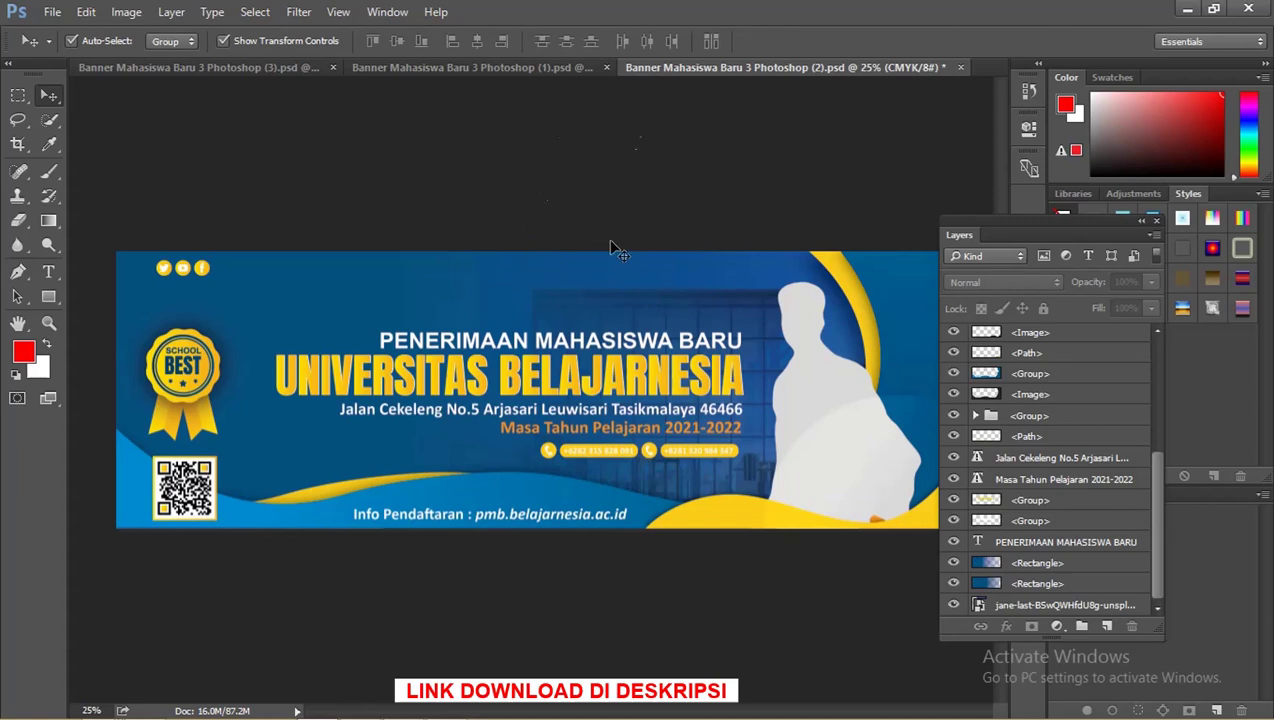
# - Compare the (3) and (1) banner tabs, then switch to the Coreldraw folder window
pyautogui.click(472, 67)
pyautogui.click(267, 68)
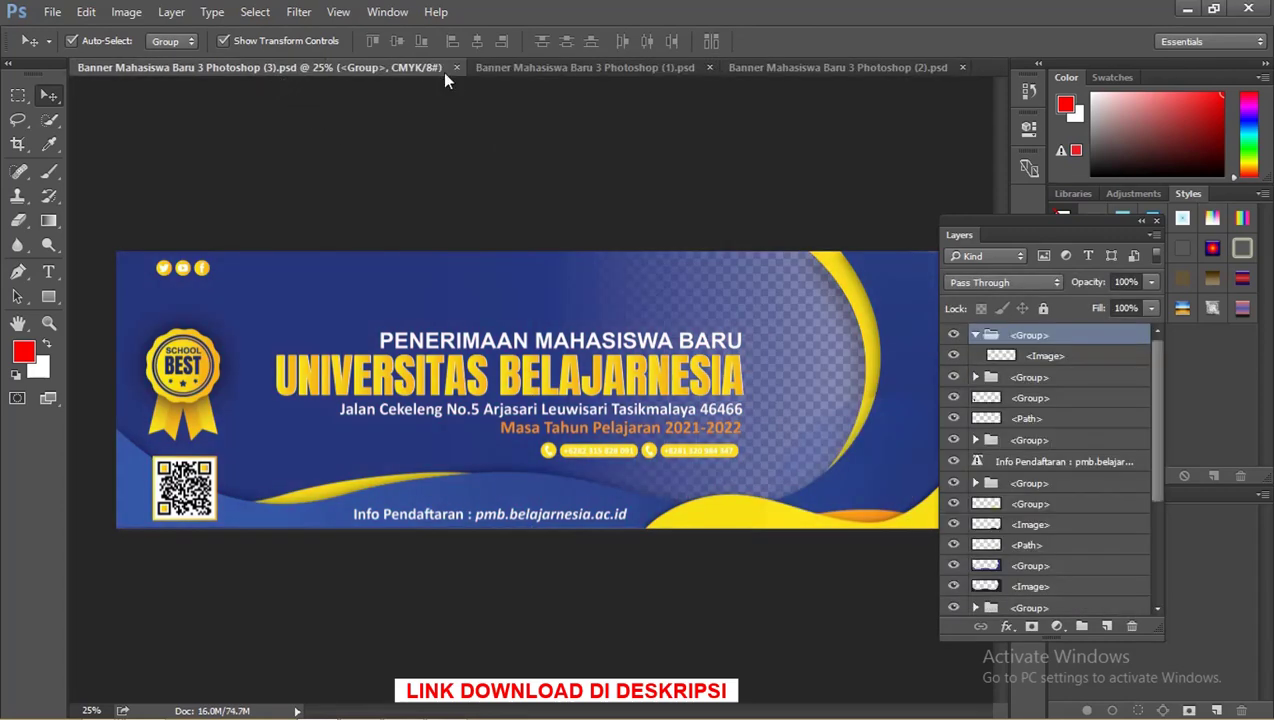
pyautogui.click(516, 69)
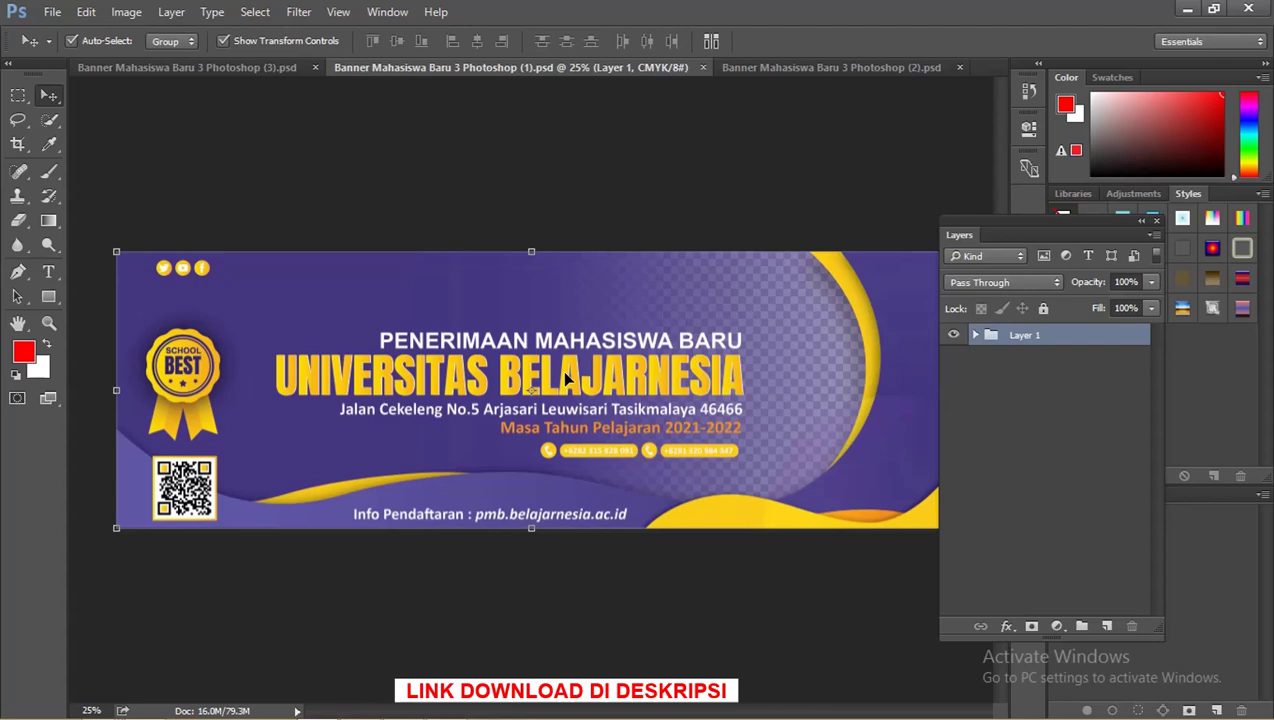
pyautogui.hotkey('alt', 'Tab')
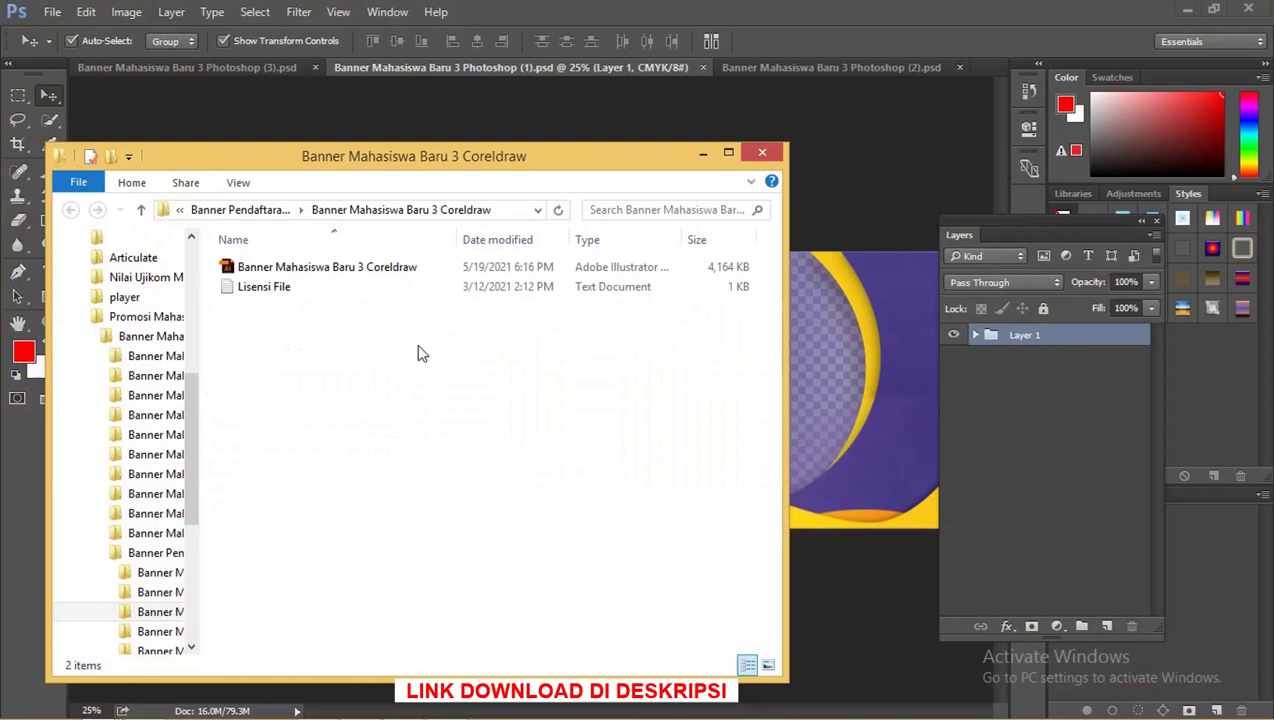
# - Drag Banner Mahasiswa Baru 3 Coreldraw.cdr from Explorer into CorelDRAW to open it
pyautogui.moveTo(383, 281)
pyautogui.mouseDown()
pyautogui.moveTo(503, 479)
pyautogui.moveTo(462, 712)
pyautogui.moveTo(410, 708)
pyautogui.mouseUp()
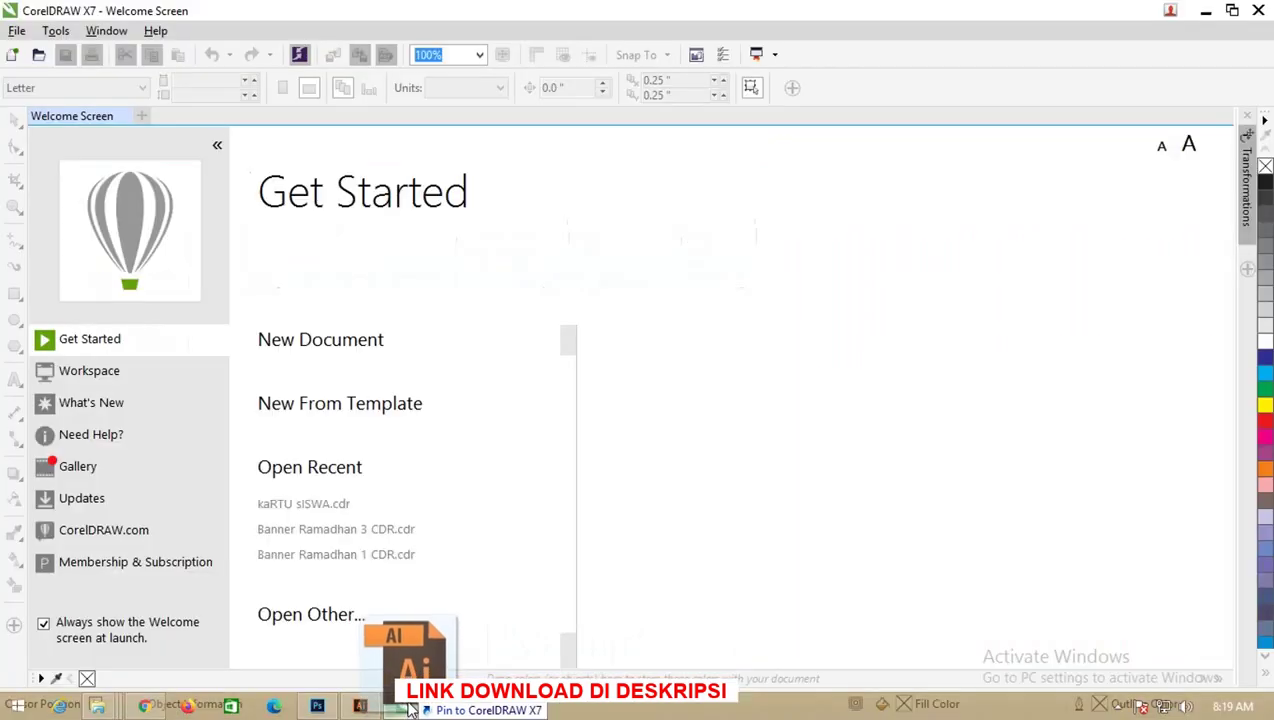
pyautogui.moveTo(410, 708); pyautogui.dragTo(214, 113)
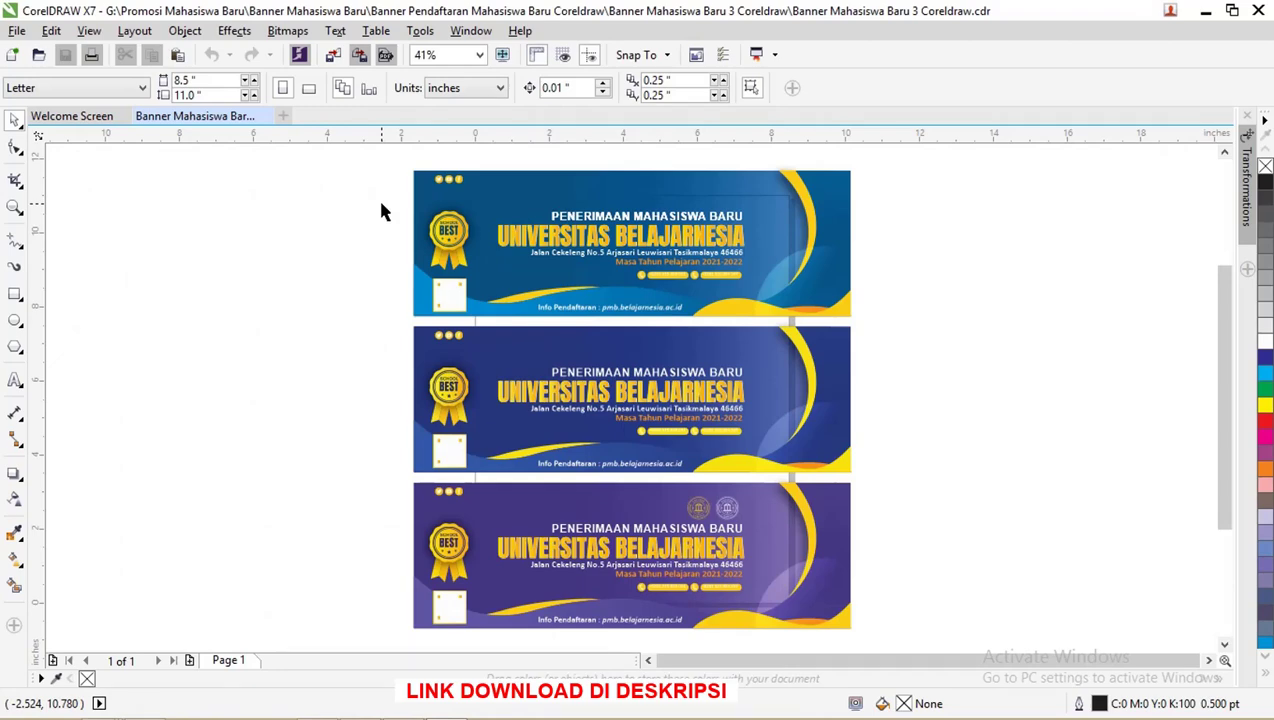
# - Zoom in on the three stacked banners and return to the Pick tool
pyautogui.click(622, 247)
pyautogui.scroll(-3, 610, 245)
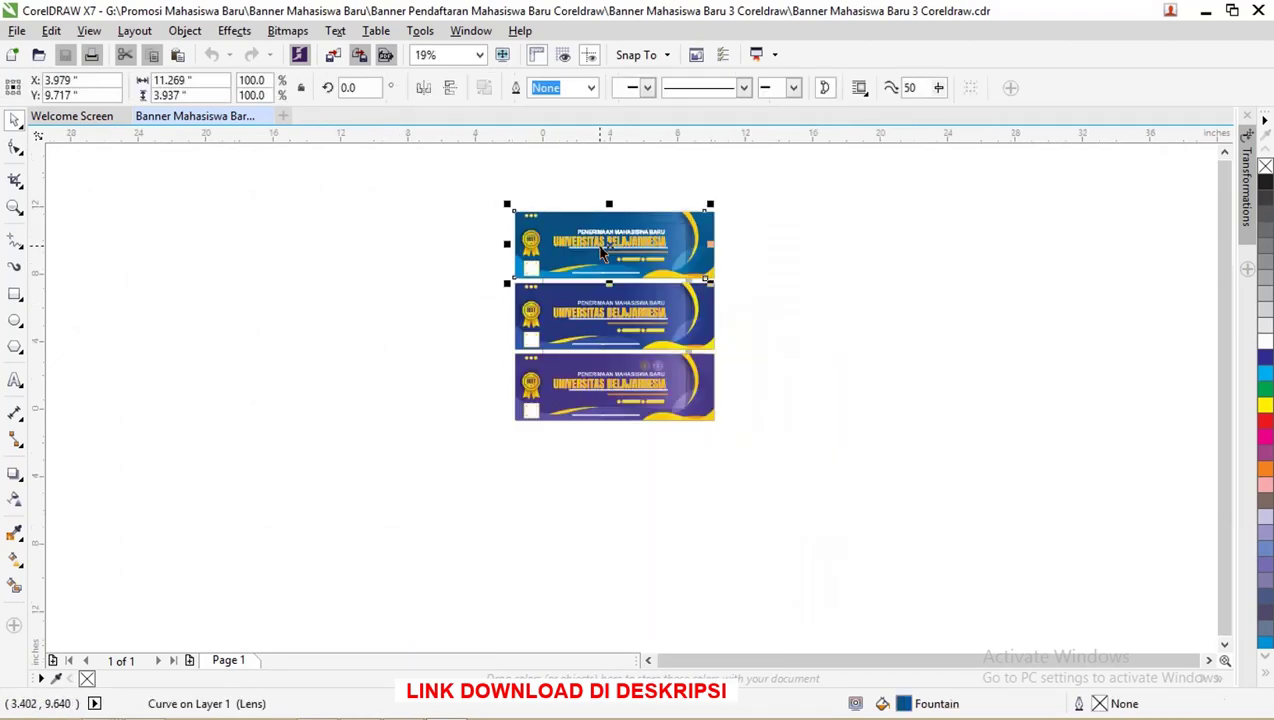
pyautogui.scroll(2, 710, 290)
pyautogui.scroll(1, 710, 290)
pyautogui.scroll(-2, 487, 285)
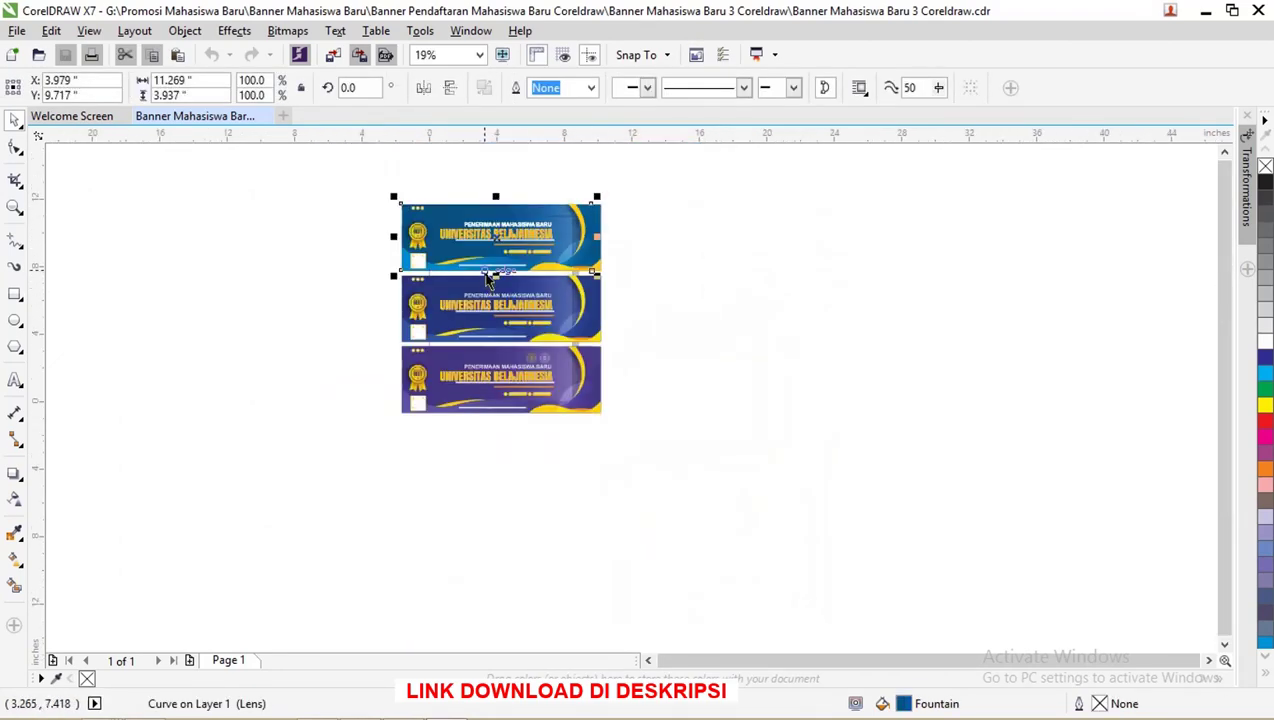
pyautogui.press('z')
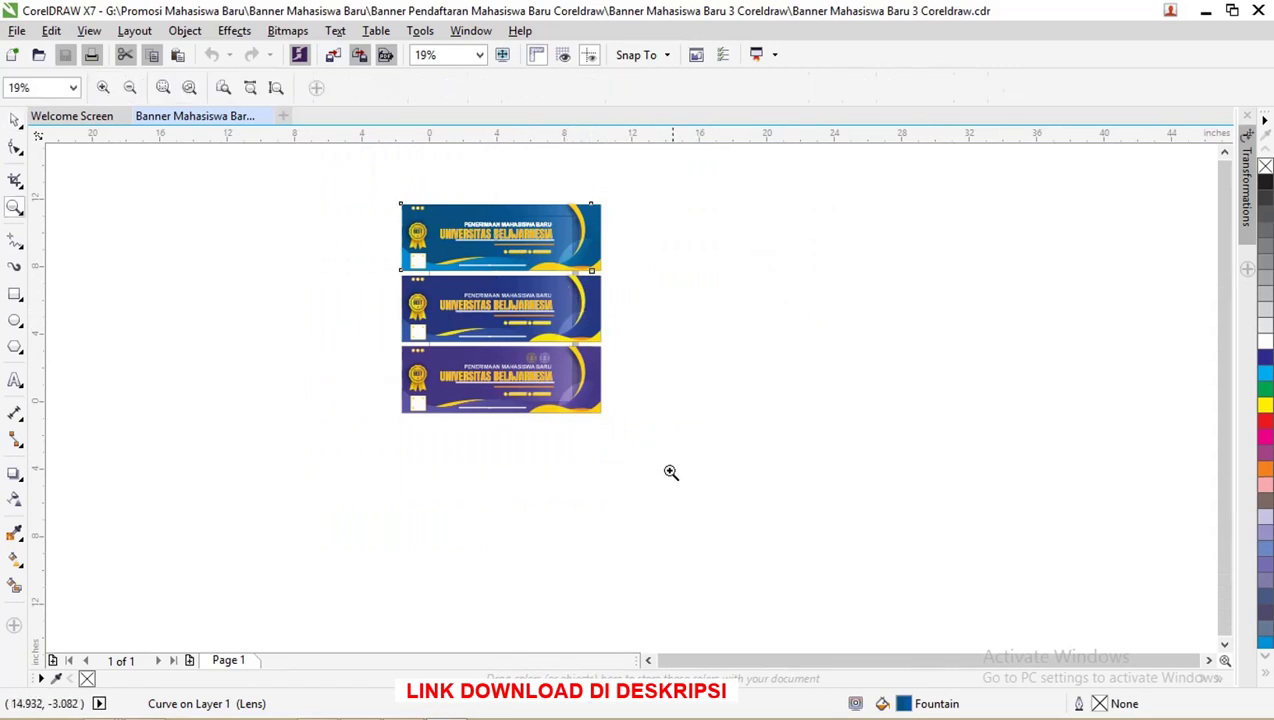
pyautogui.moveTo(671, 472)
pyautogui.mouseDown()
pyautogui.moveTo(355, 171)
pyautogui.moveTo(658, 362)
pyautogui.moveTo(884, 603)
pyautogui.mouseUp()
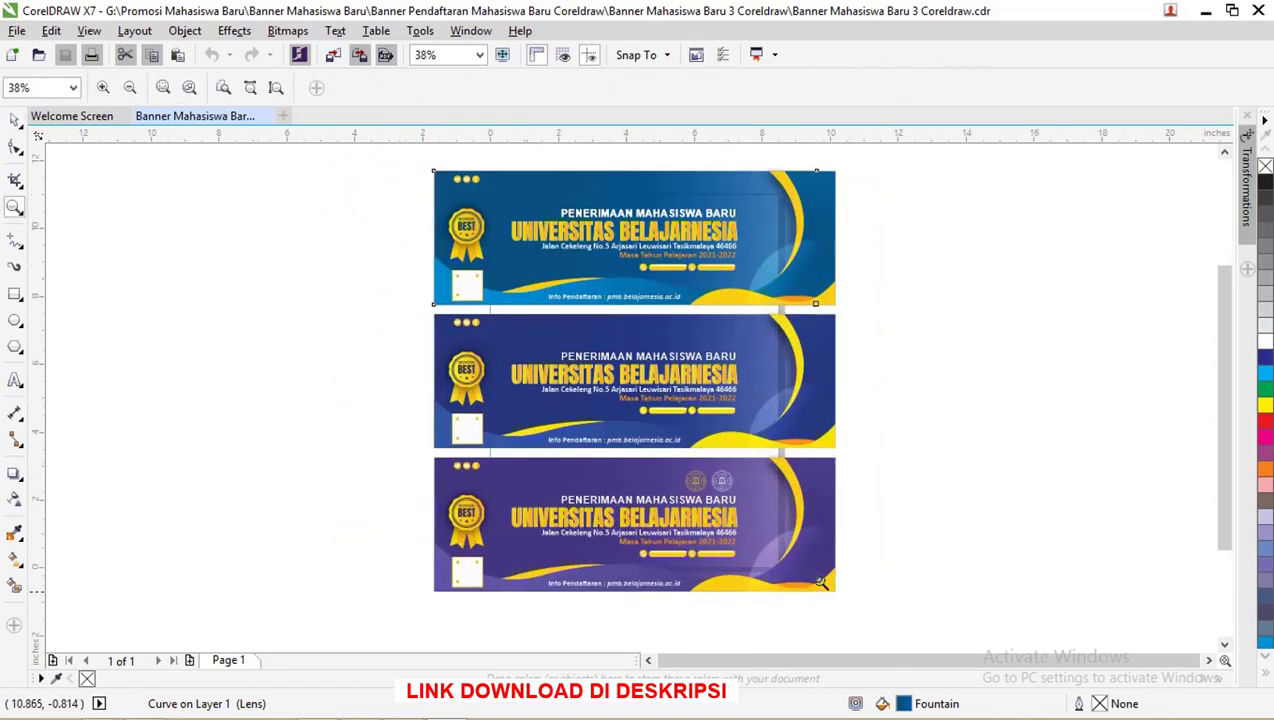
pyautogui.click(14, 119)
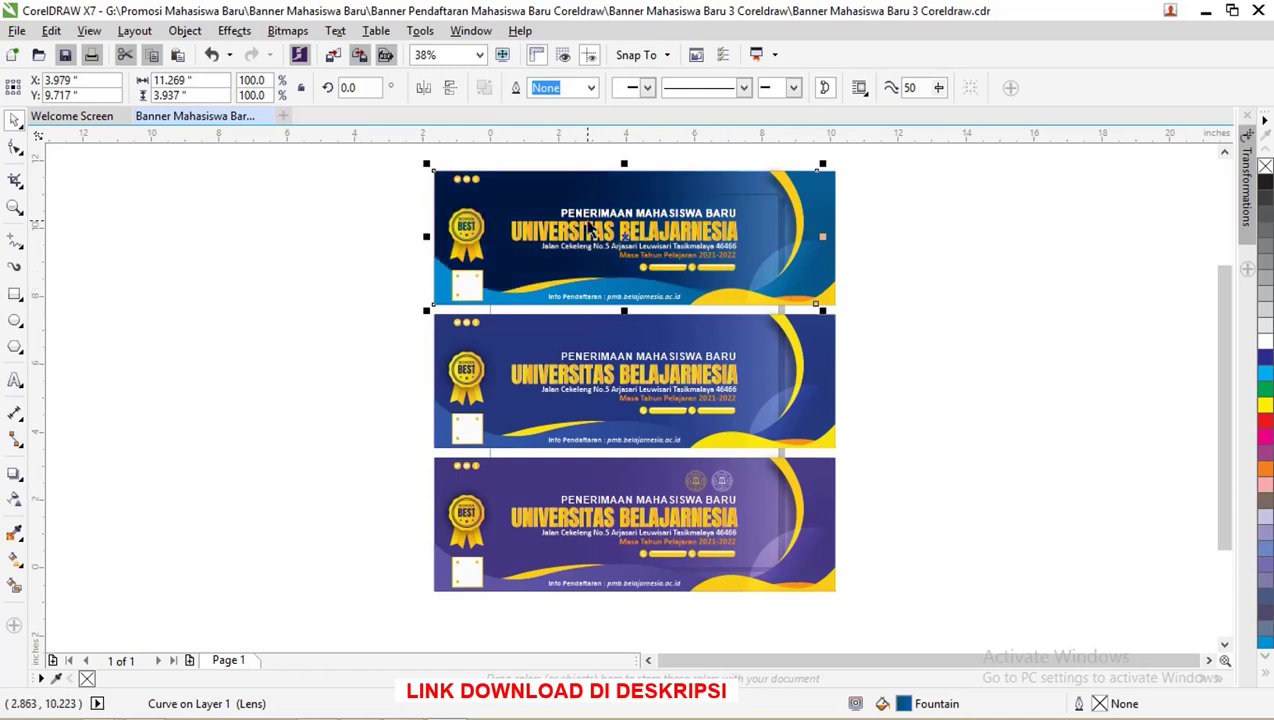
# - Slide the lens overlay right so it snaps to the top banner's edge
pyautogui.scroll(5, 590, 229)
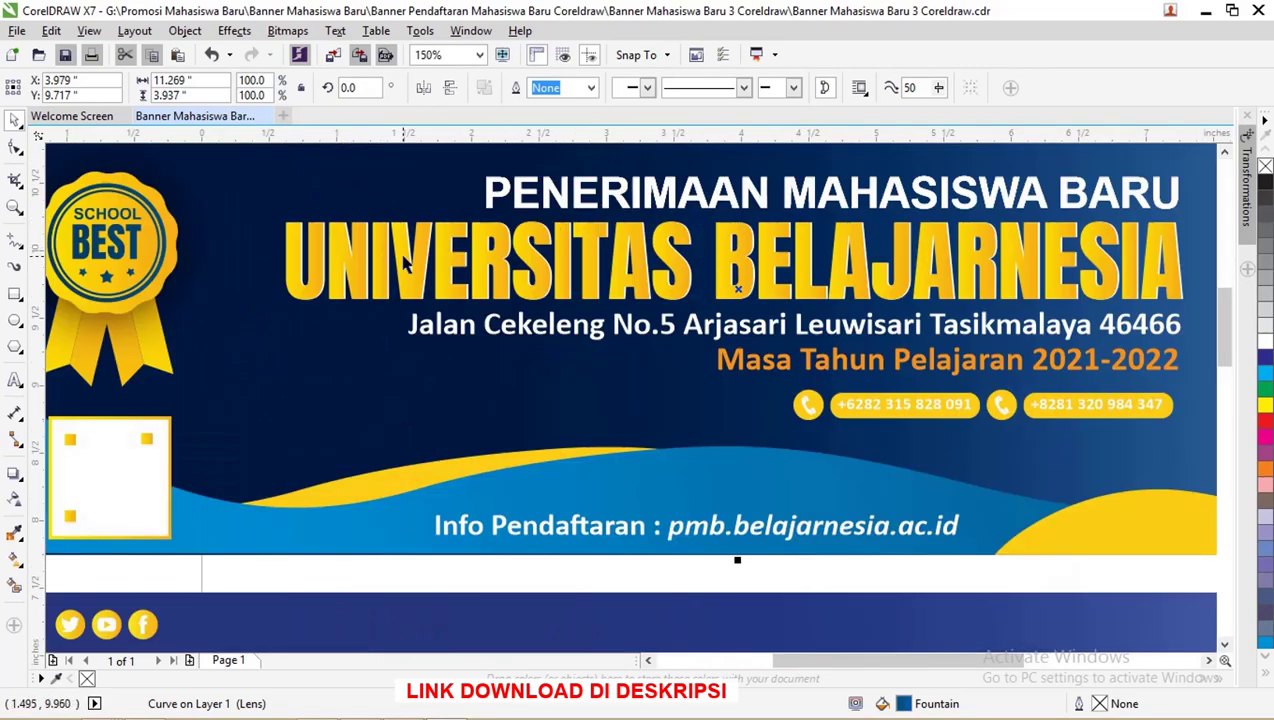
pyautogui.scroll(-6, 404, 260)
pyautogui.scroll(3, 290, 312)
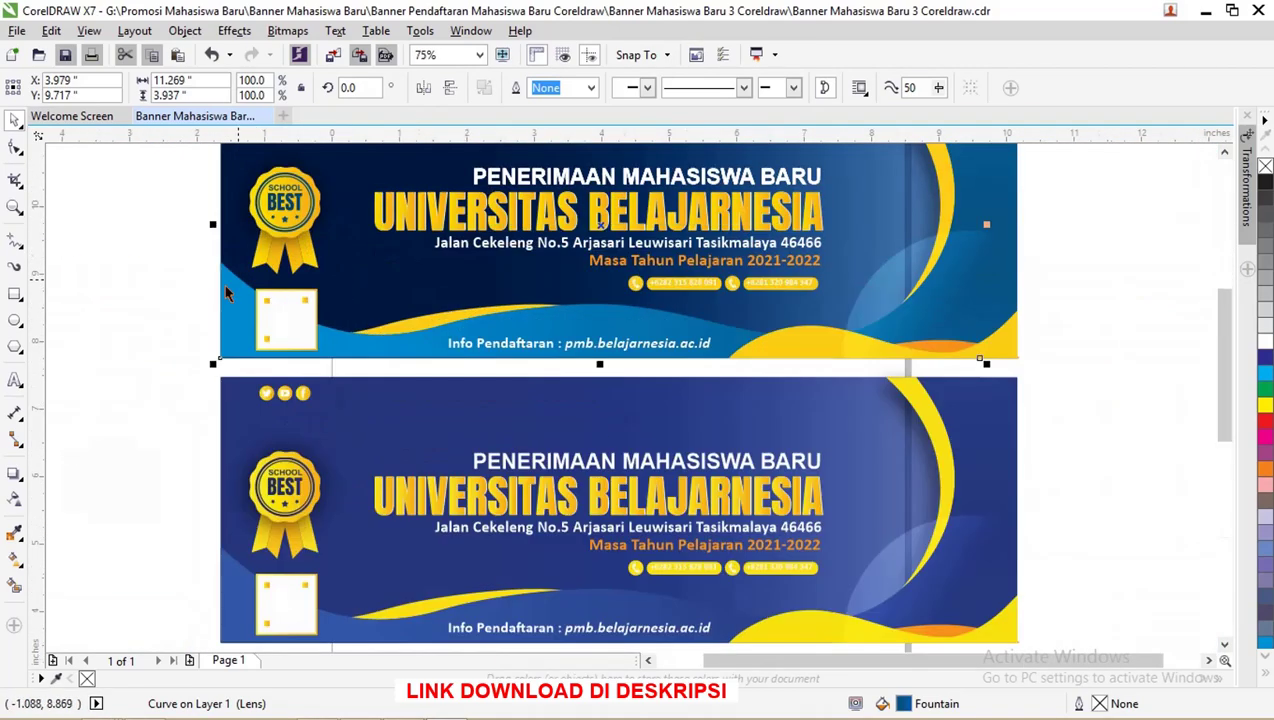
pyautogui.click(305, 308)
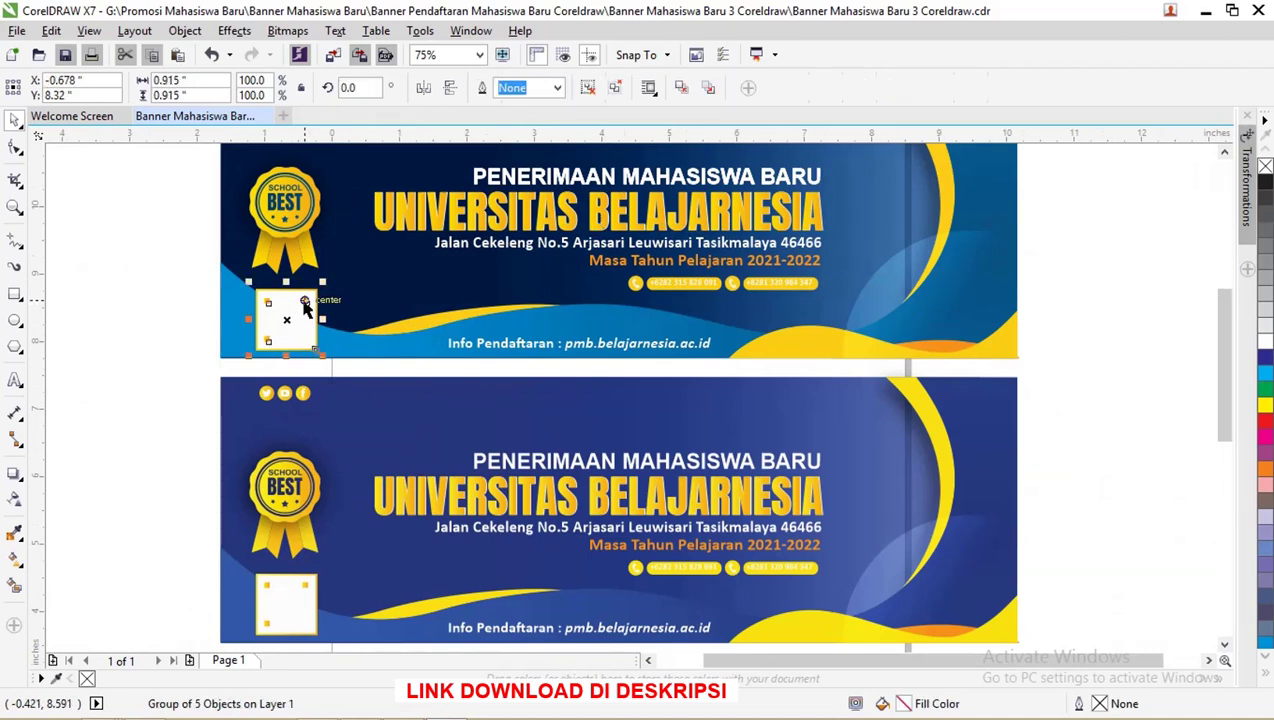
pyautogui.click(918, 362)
pyautogui.moveTo(916, 280)
pyautogui.mouseDown()
pyautogui.moveTo(983, 284)
pyautogui.moveTo(989, 296)
pyautogui.mouseUp()
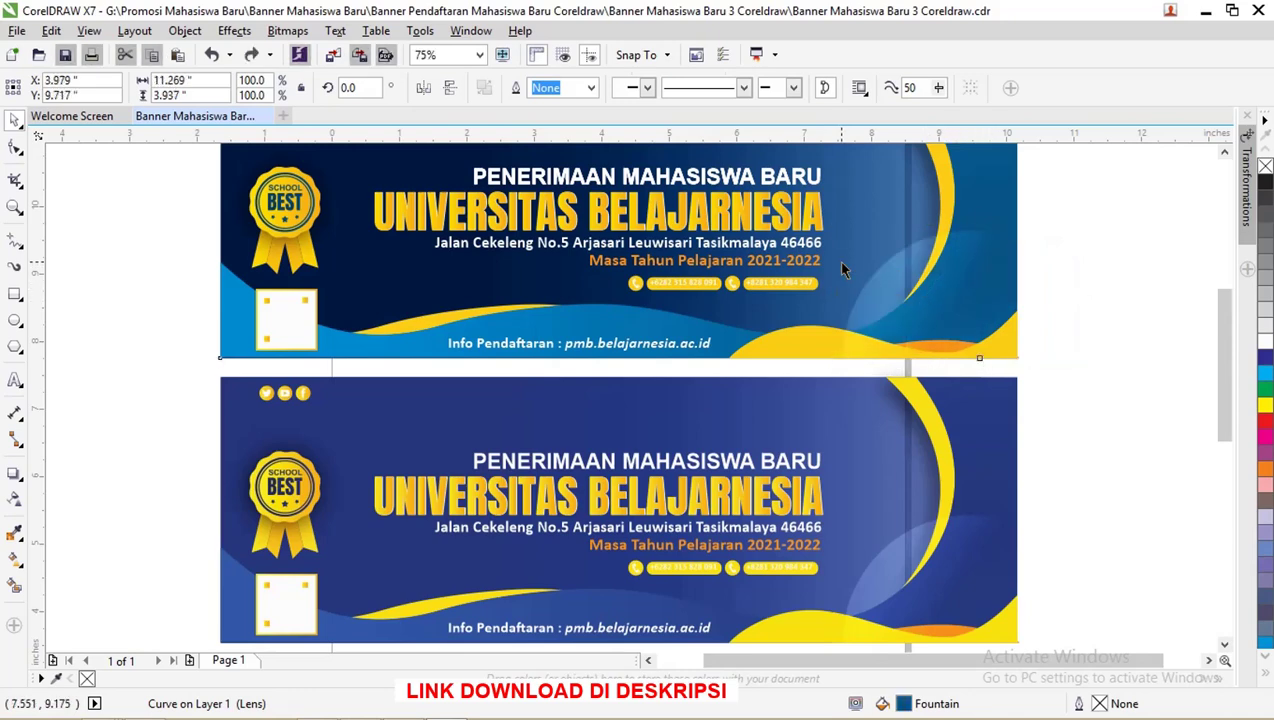
pyautogui.scroll(-2, 660, 265)
# - Inspect the address text in edit mode, then select the Masa Tahun Pelajaran text
pyautogui.rightClick(660, 265)
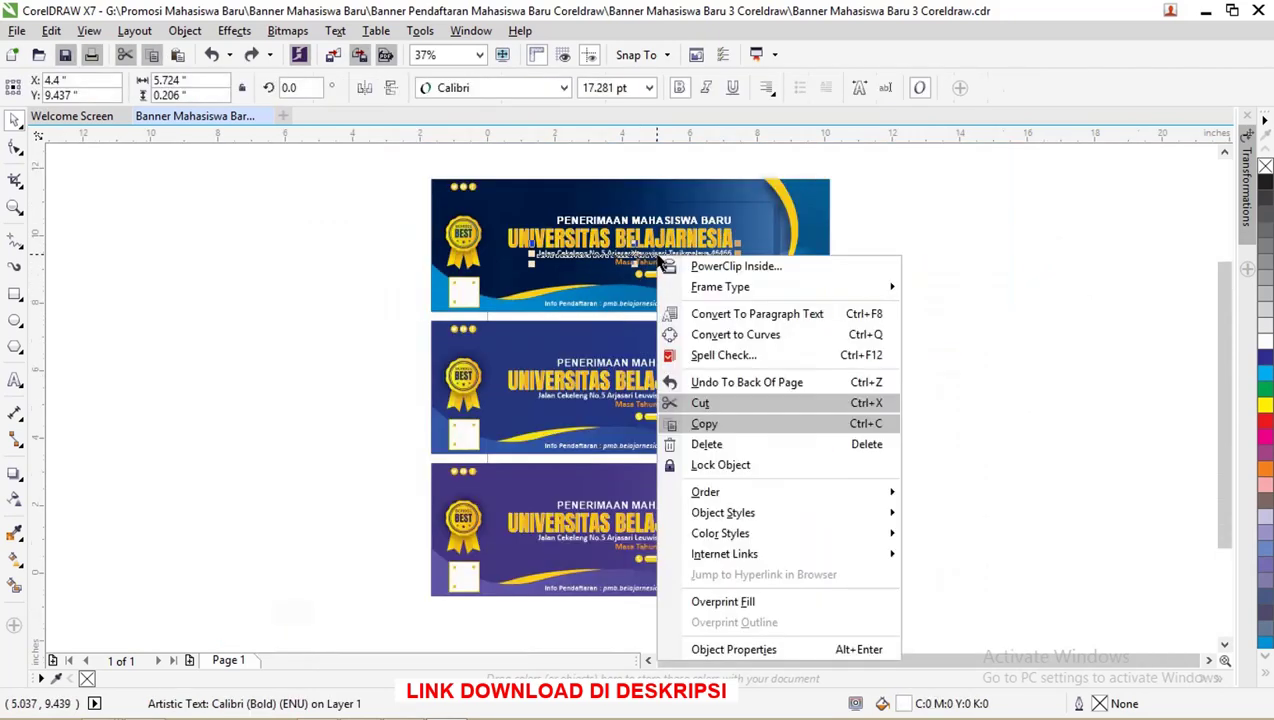
pyautogui.click(905, 205)
pyautogui.scroll(4, 630, 255)
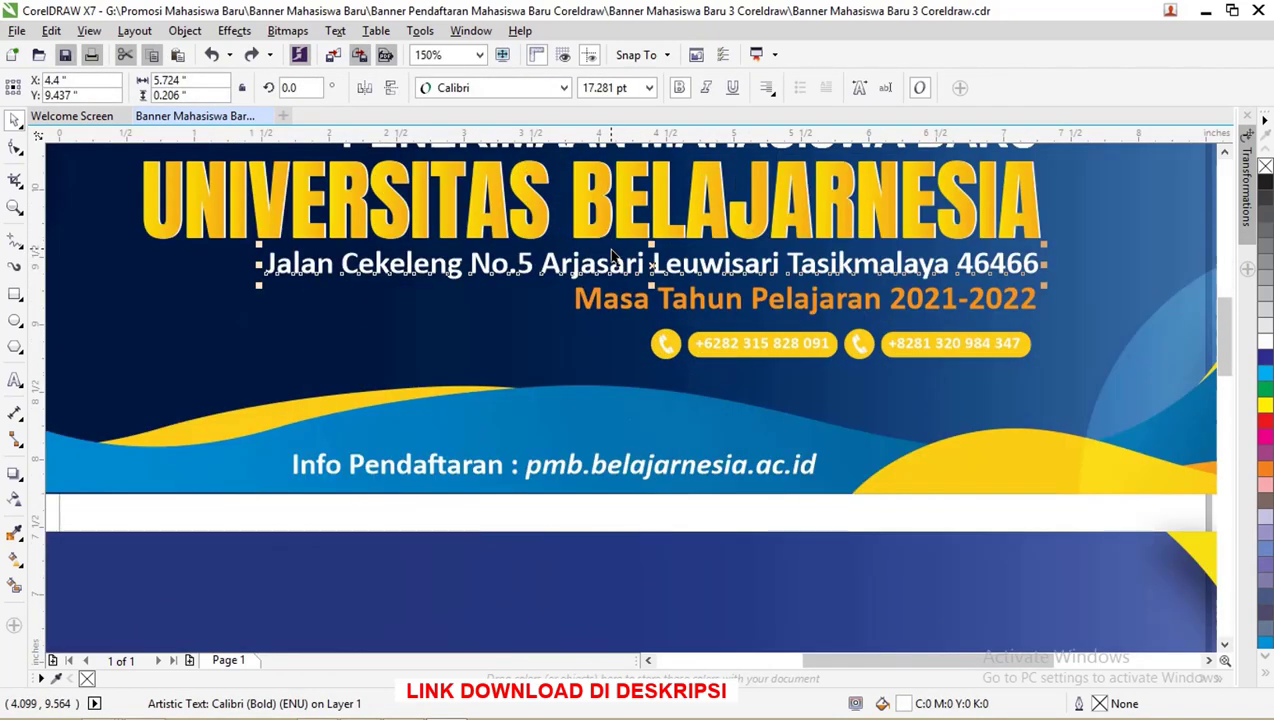
pyautogui.doubleClick(582, 264)
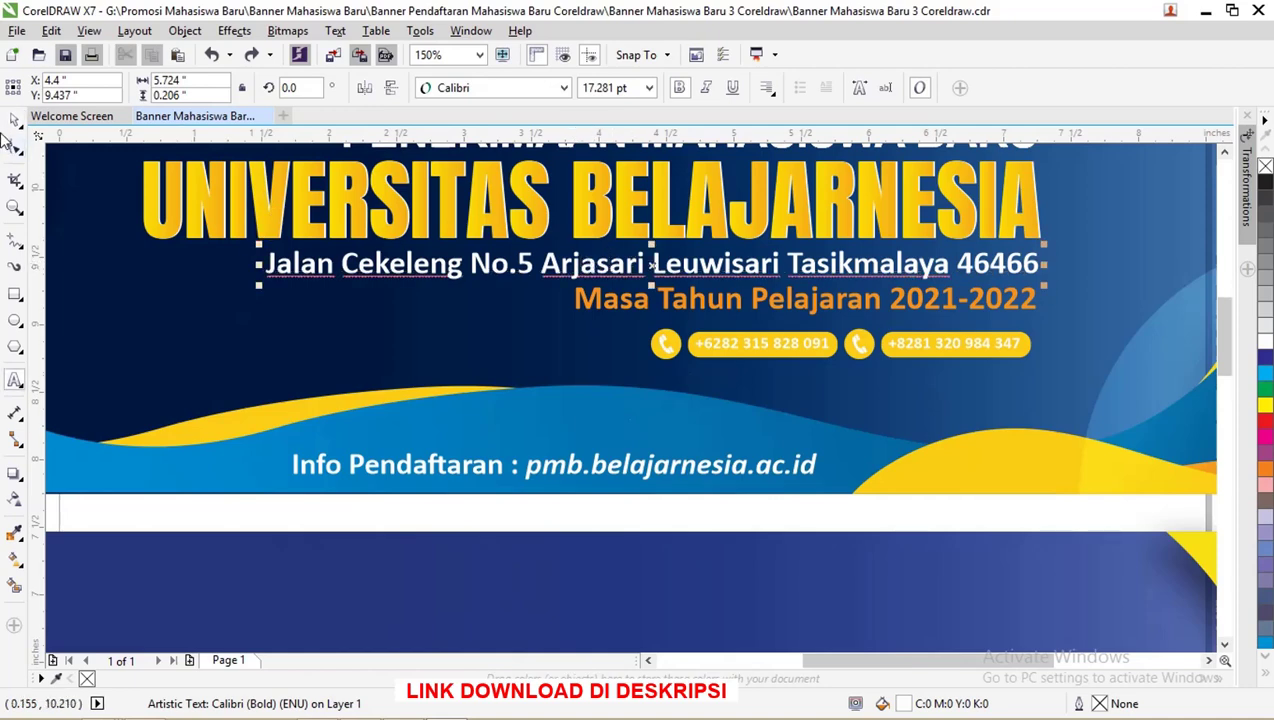
pyautogui.hotkey('ctrl', 'space')
pyautogui.click(605, 305)
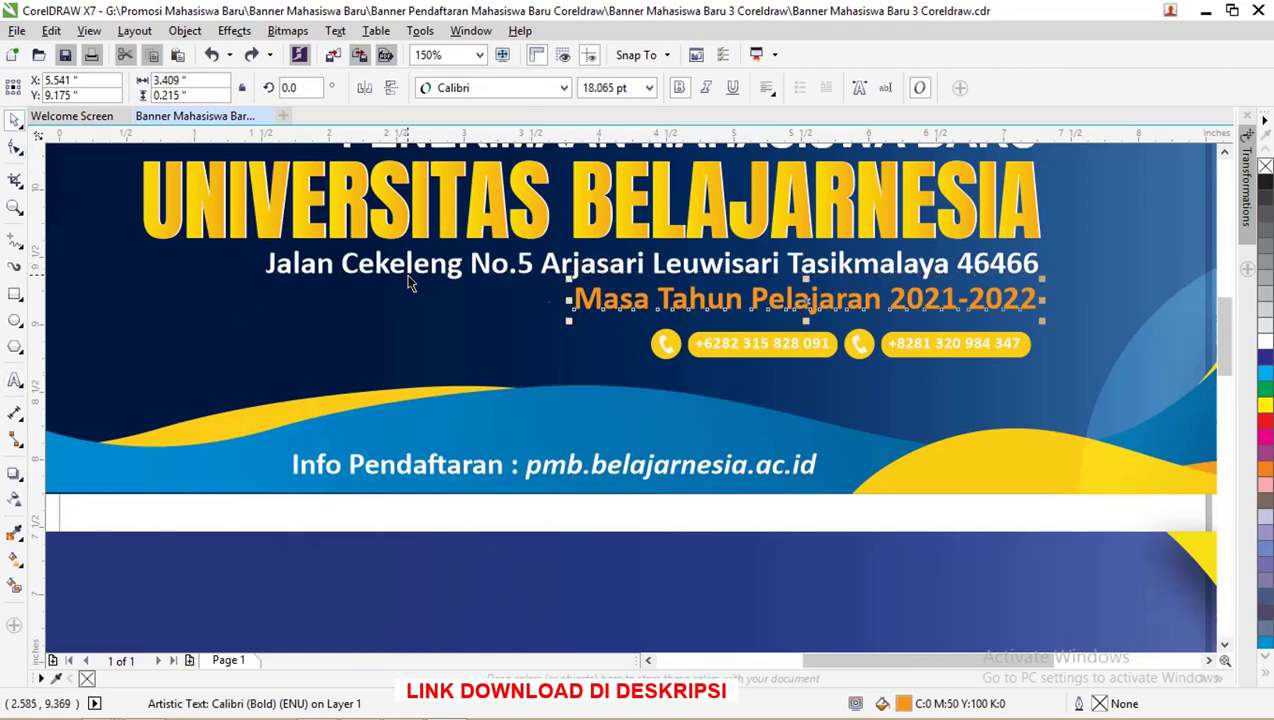
pyautogui.scroll(-1, 606, 306)
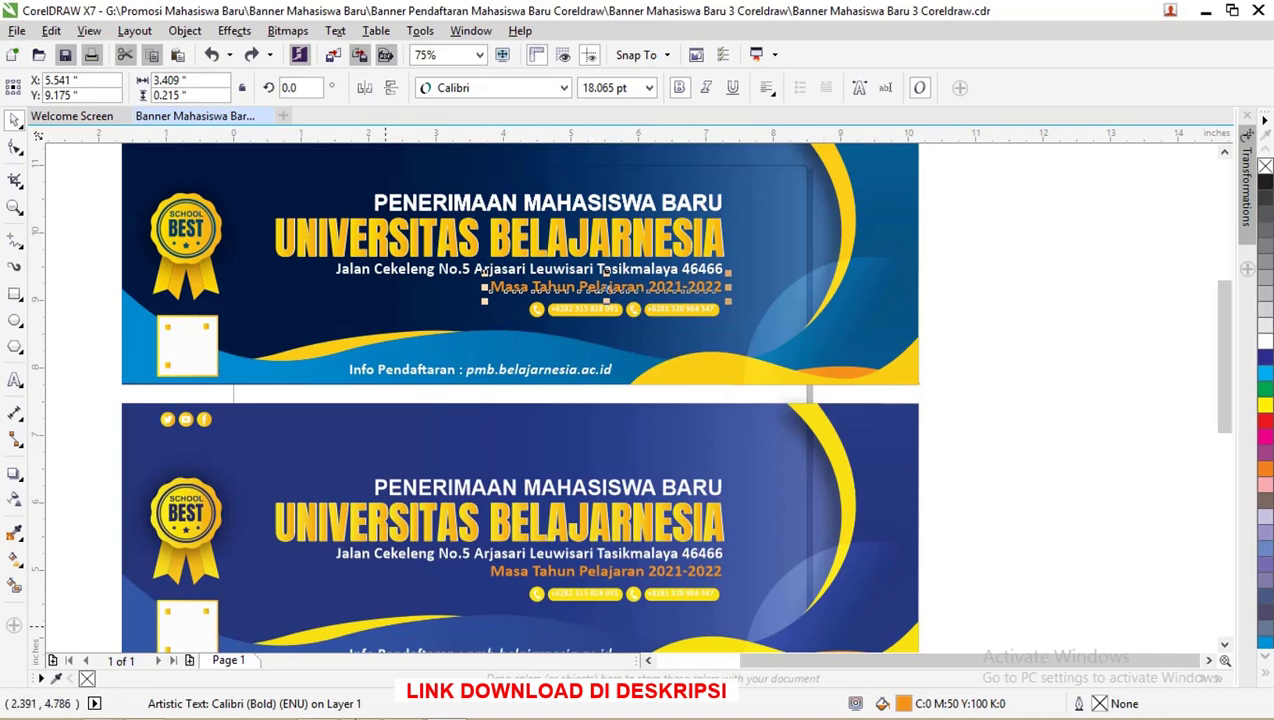
pyautogui.click(97, 710)
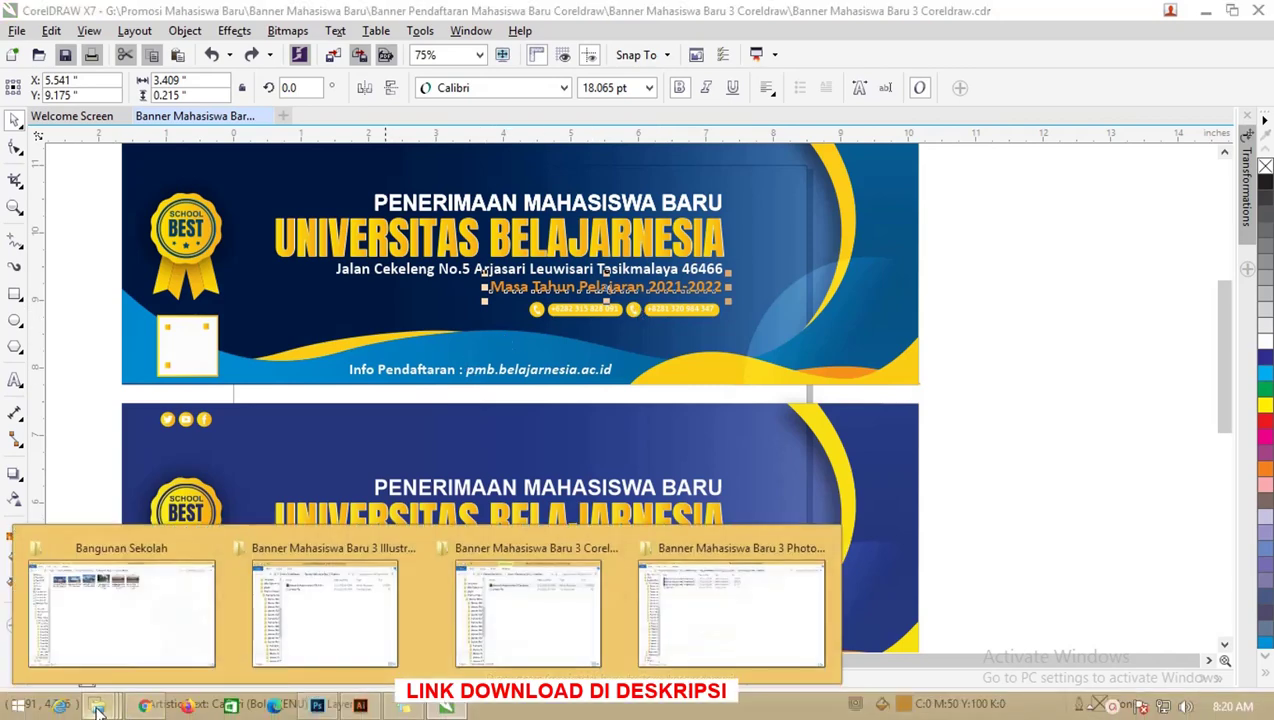
# - Drop a building photo from the Bangunan Sekolah folder and send it behind the top banner
pyautogui.click(179, 592)
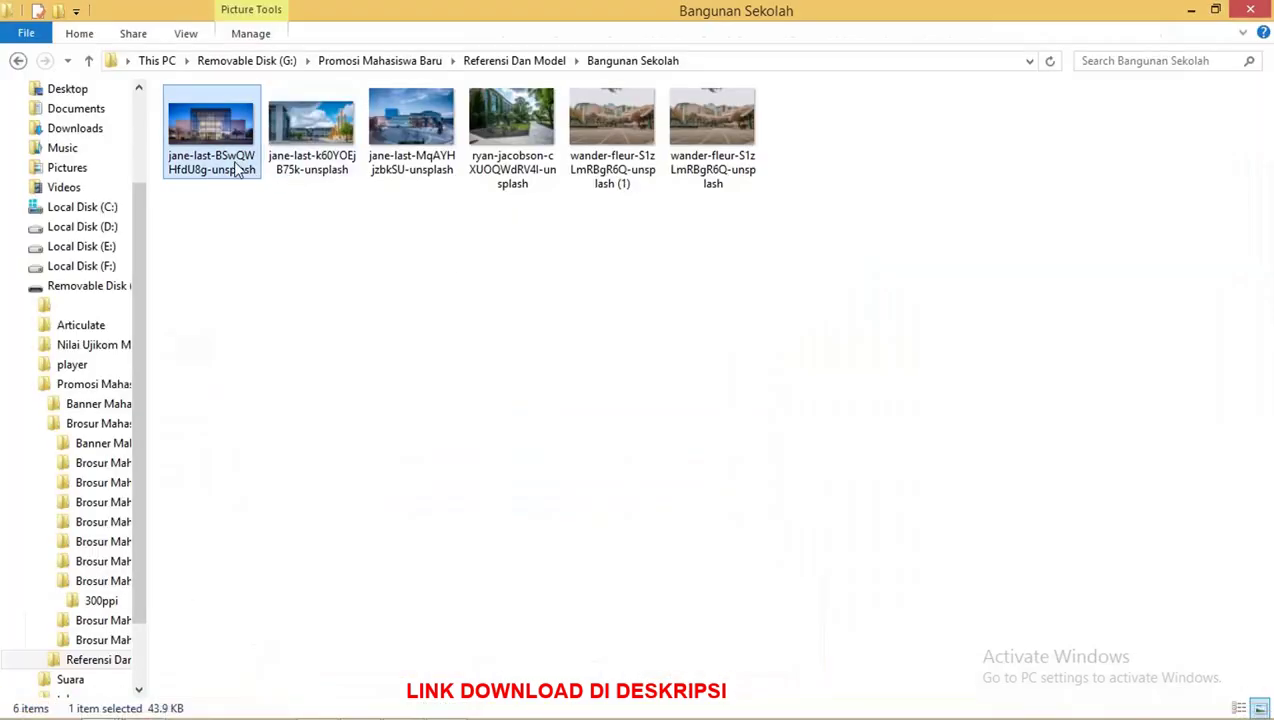
pyautogui.moveTo(236, 170); pyautogui.dragTo(465, 708)
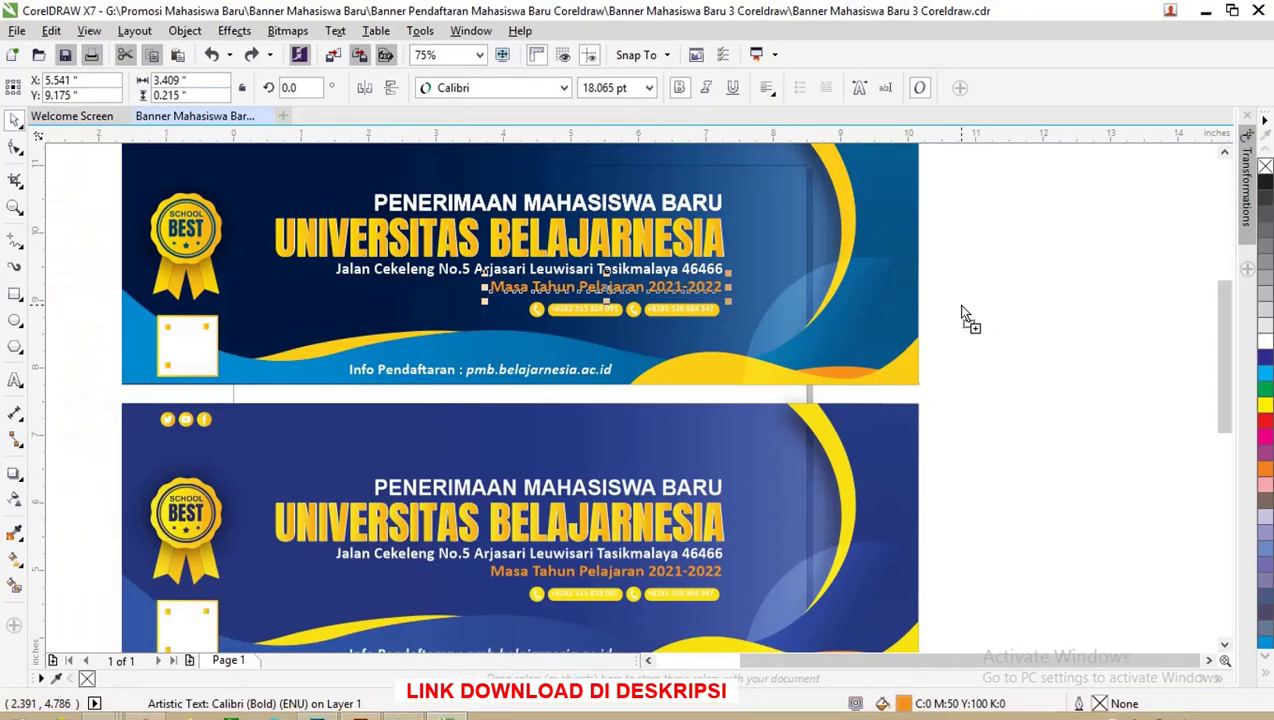
pyautogui.moveTo(465, 708)
pyautogui.mouseDown()
pyautogui.moveTo(956, 304)
pyautogui.moveTo(778, 265)
pyautogui.mouseUp()
pyautogui.scroll(-2, 831, 285)
pyautogui.rightClick(804, 258)
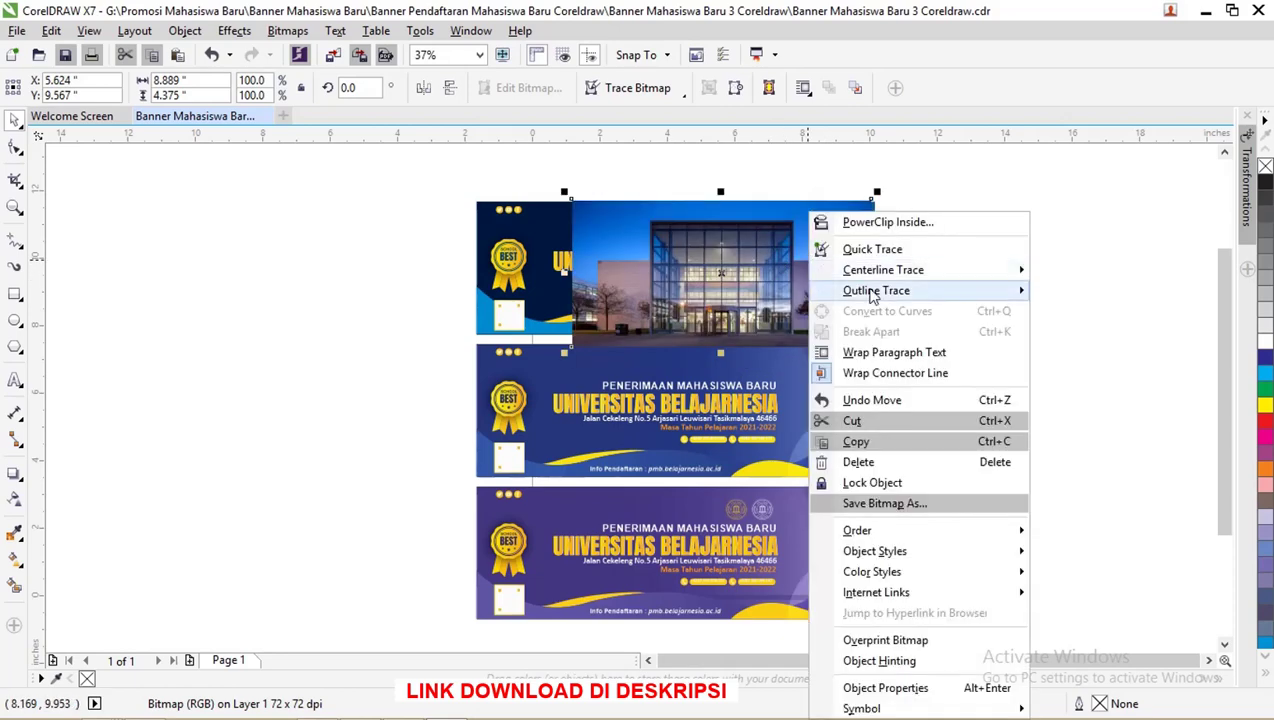
pyautogui.moveTo(857, 530)
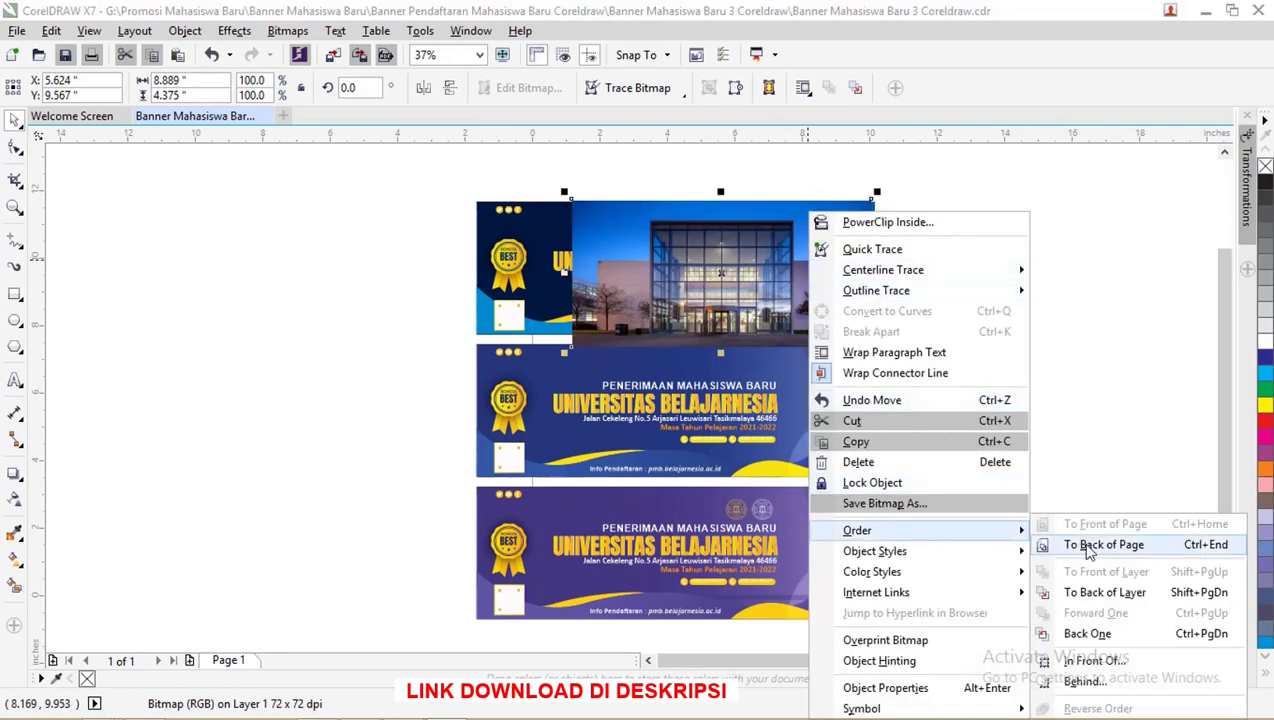
pyautogui.click(1090, 551)
# - Scale the building photo to about 90% to fit the top banner, then return to Explorer
pyautogui.scroll(-2, 585, 228)
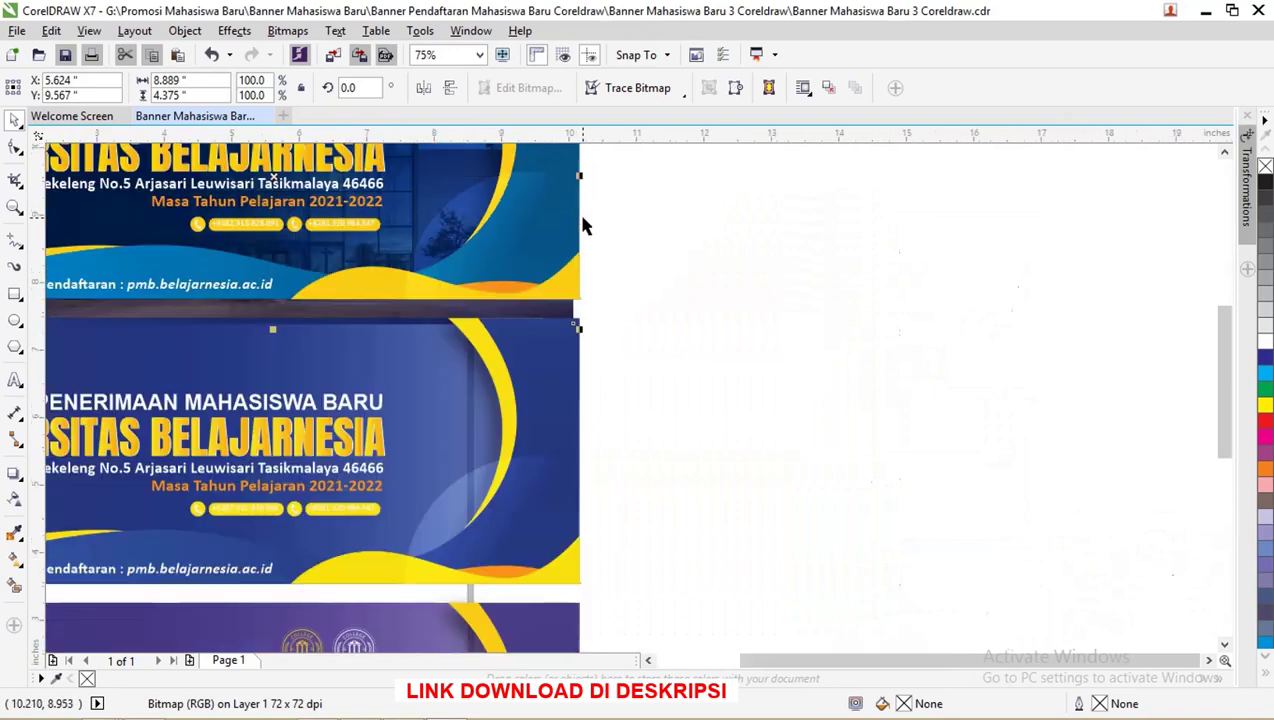
pyautogui.scroll(-2, 560, 321)
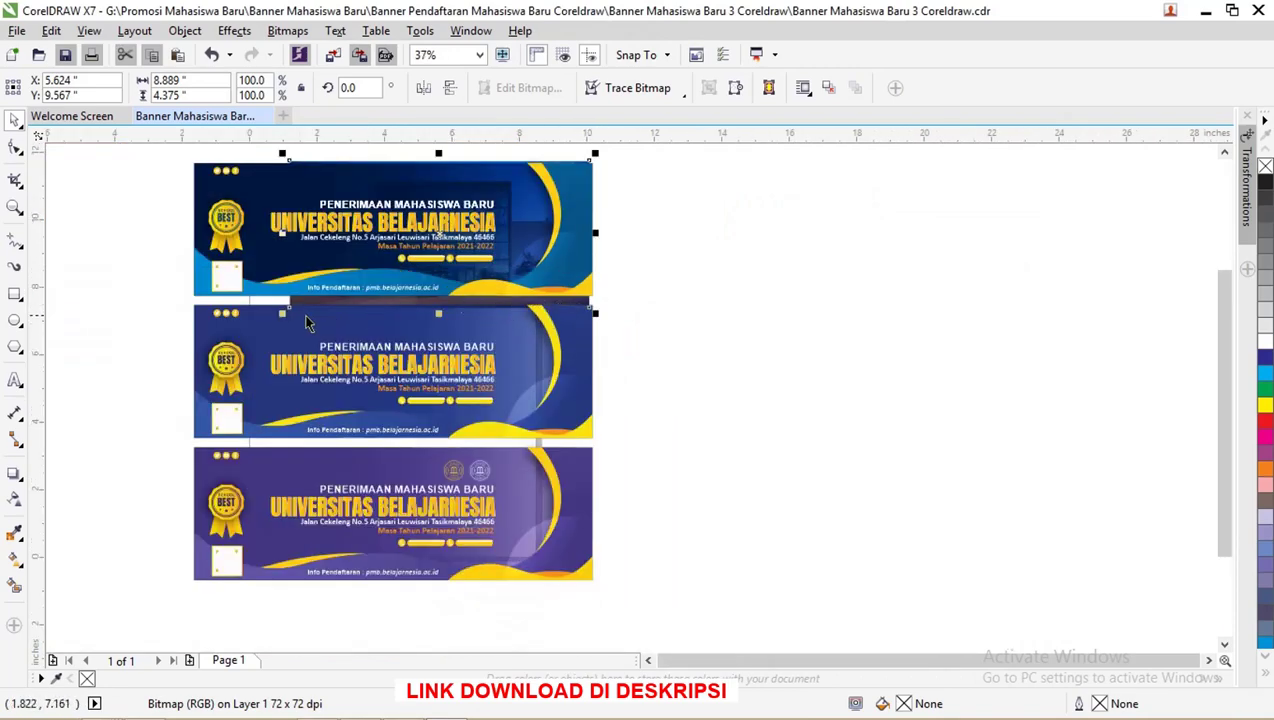
pyautogui.moveTo(283, 313); pyautogui.dragTo(307, 300)
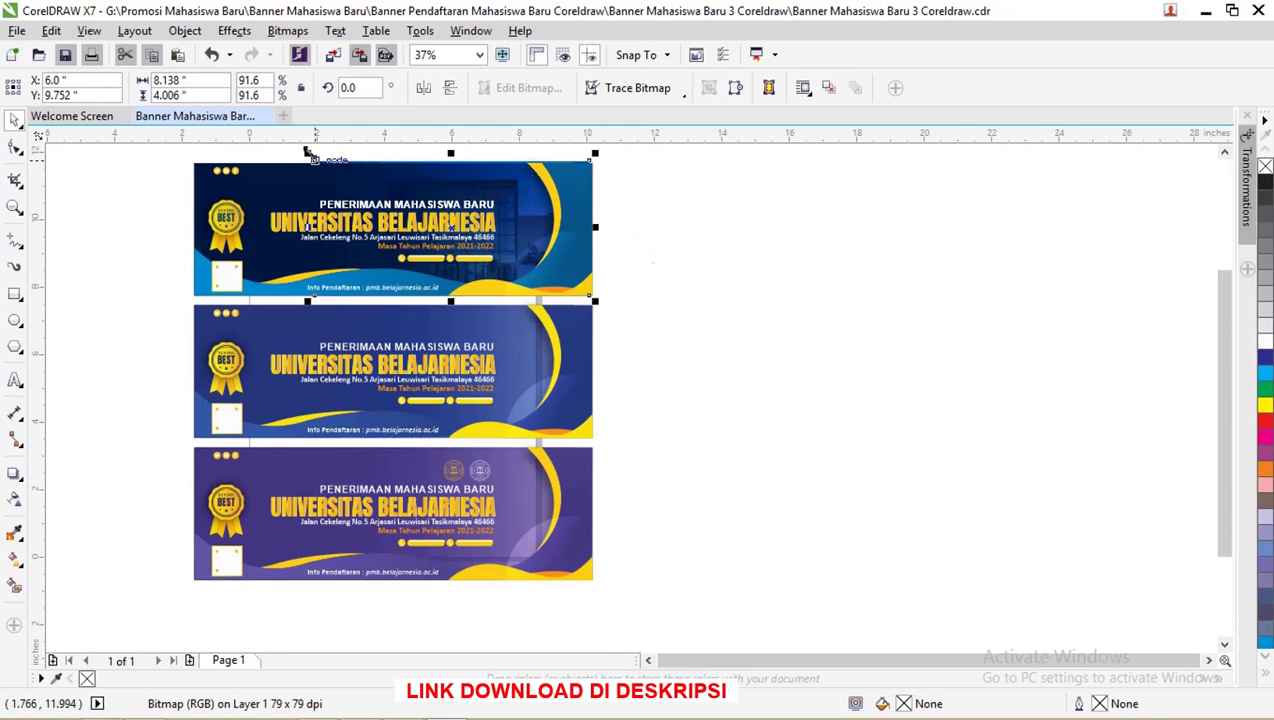
pyautogui.moveTo(307, 153); pyautogui.dragTo(313, 153)
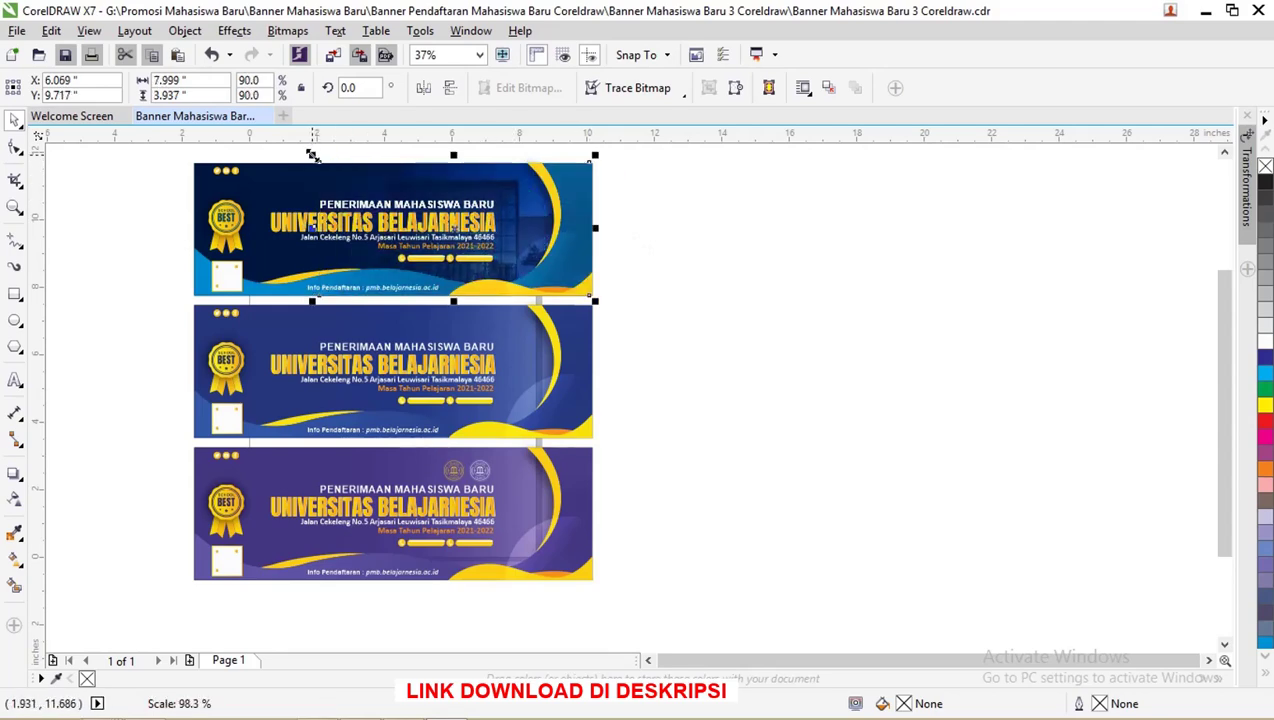
pyautogui.click(729, 205)
pyautogui.hotkey('alt', 'Tab')
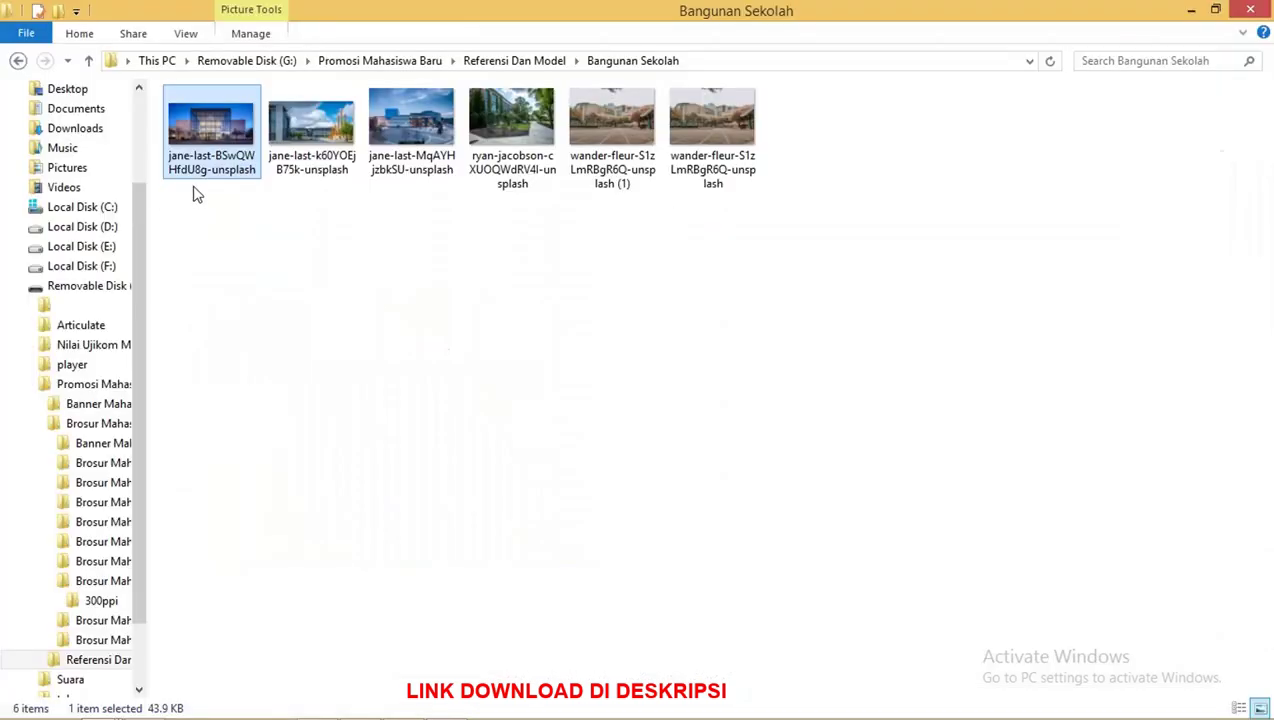
# - Go to Documents > Pictures and drag Model siluet Png toward CorelDRAW
pyautogui.click(74, 110)
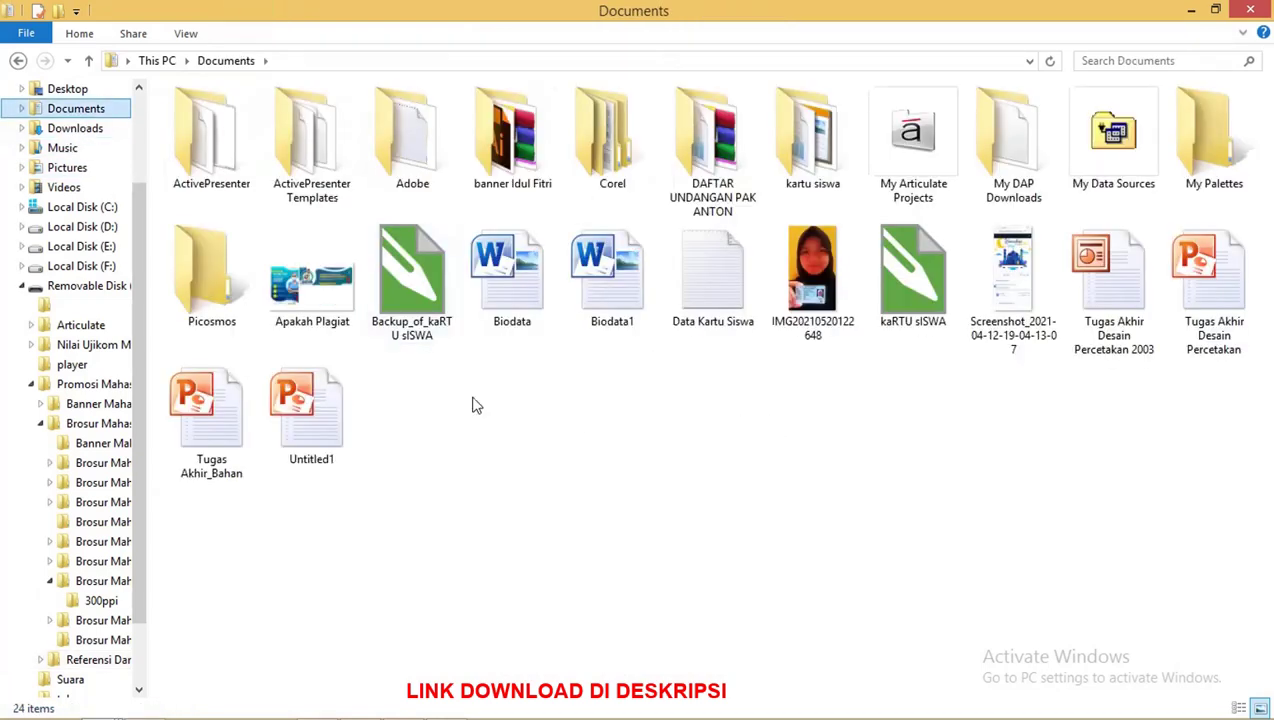
pyautogui.click(67, 167)
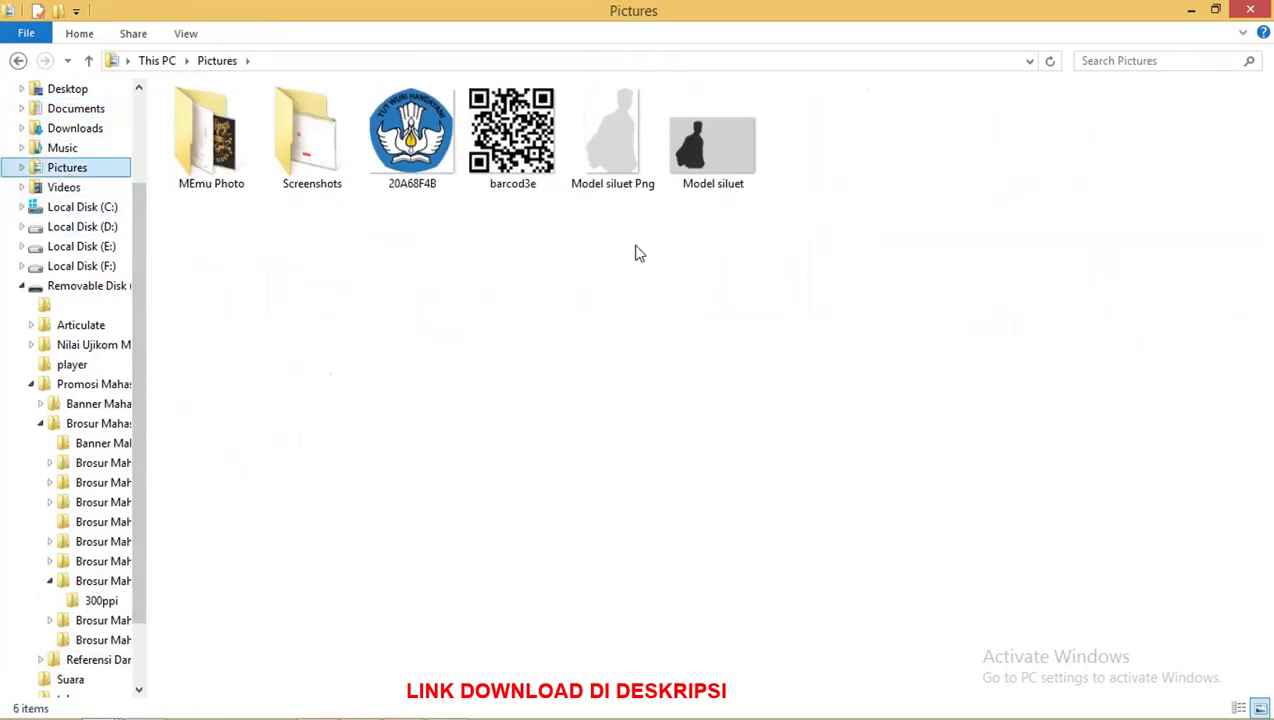
pyautogui.moveTo(610, 150)
pyautogui.mouseDown()
pyautogui.moveTo(708, 712)
pyautogui.moveTo(722, 289)
pyautogui.mouseUp()
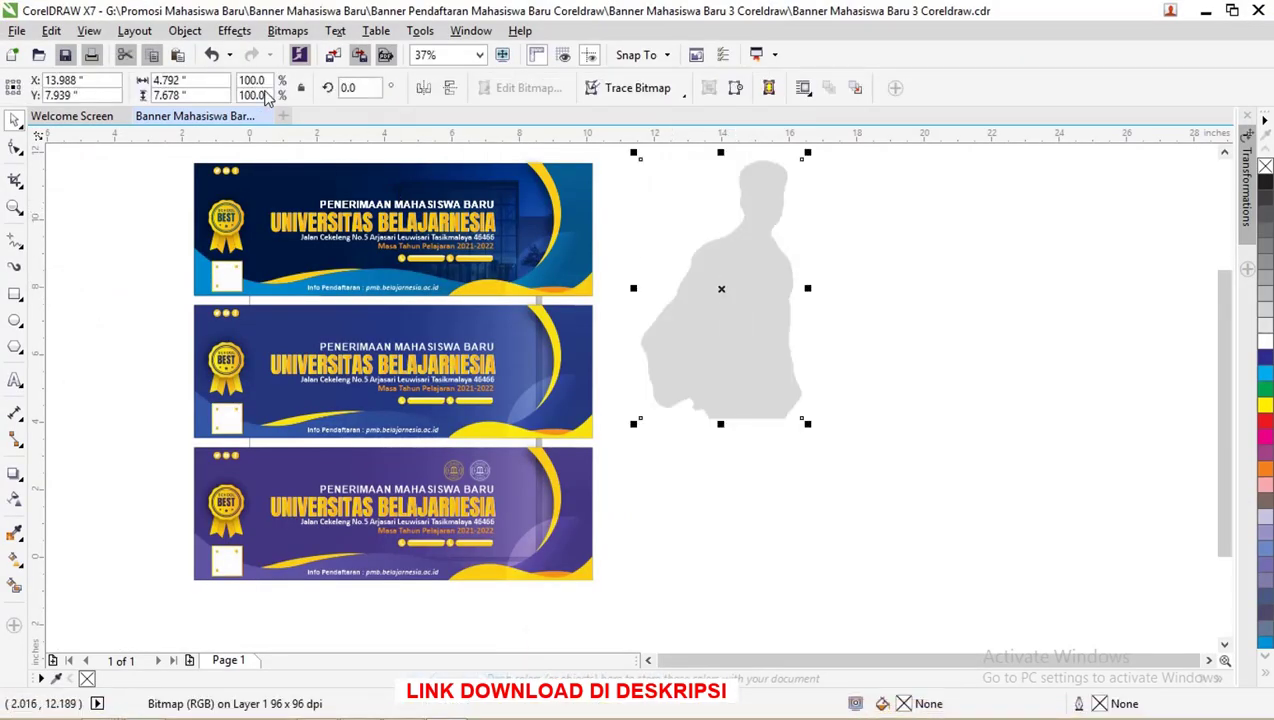
# - Flip the silhouette horizontally and scale it down onto the top banner's right side
pyautogui.click(424, 90)
pyautogui.moveTo(795, 338); pyautogui.dragTo(533, 236)
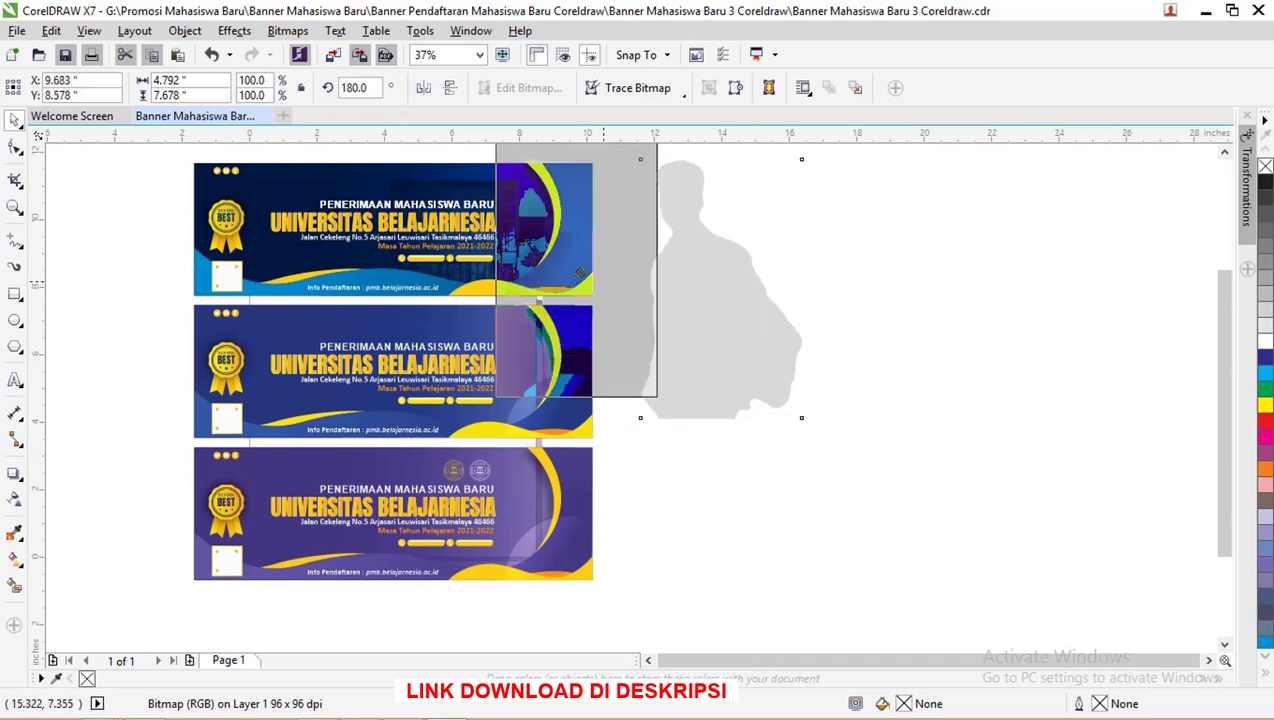
pyautogui.scroll(-2, 512, 274)
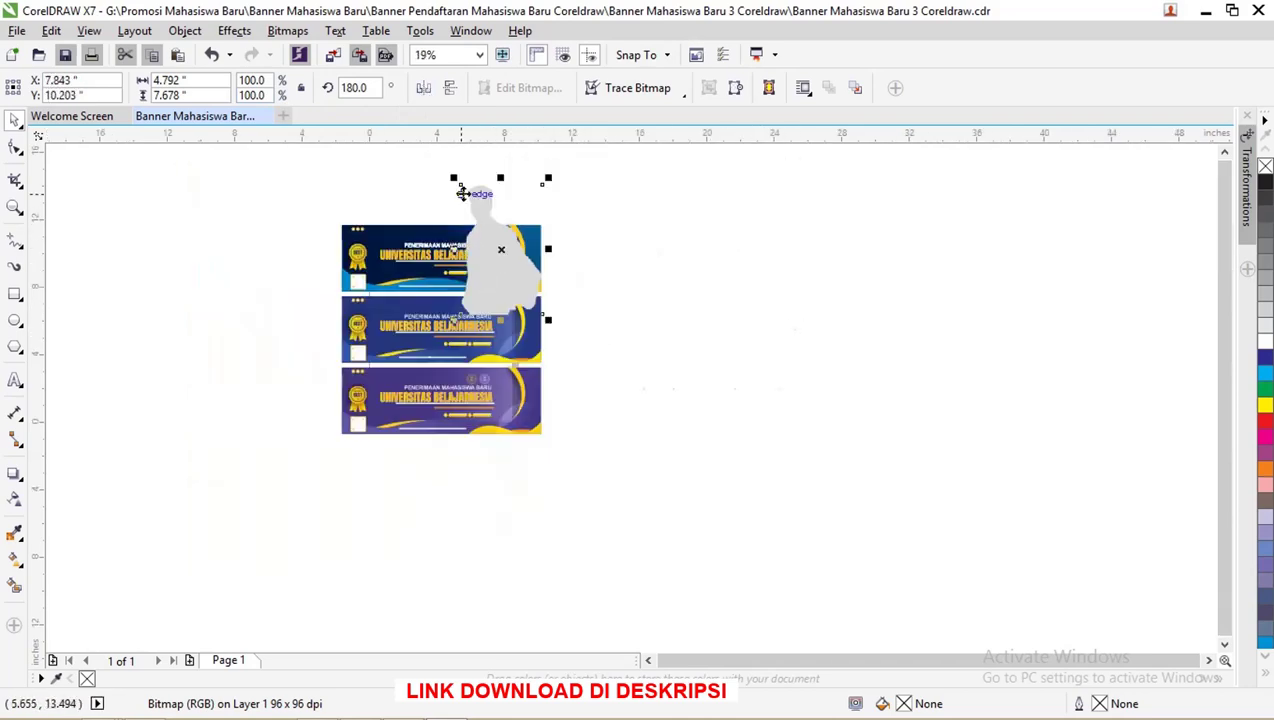
pyautogui.moveTo(455, 177)
pyautogui.mouseDown()
pyautogui.moveTo(512, 232)
pyautogui.moveTo(481, 218)
pyautogui.mouseUp()
pyautogui.scroll(4, 506, 249)
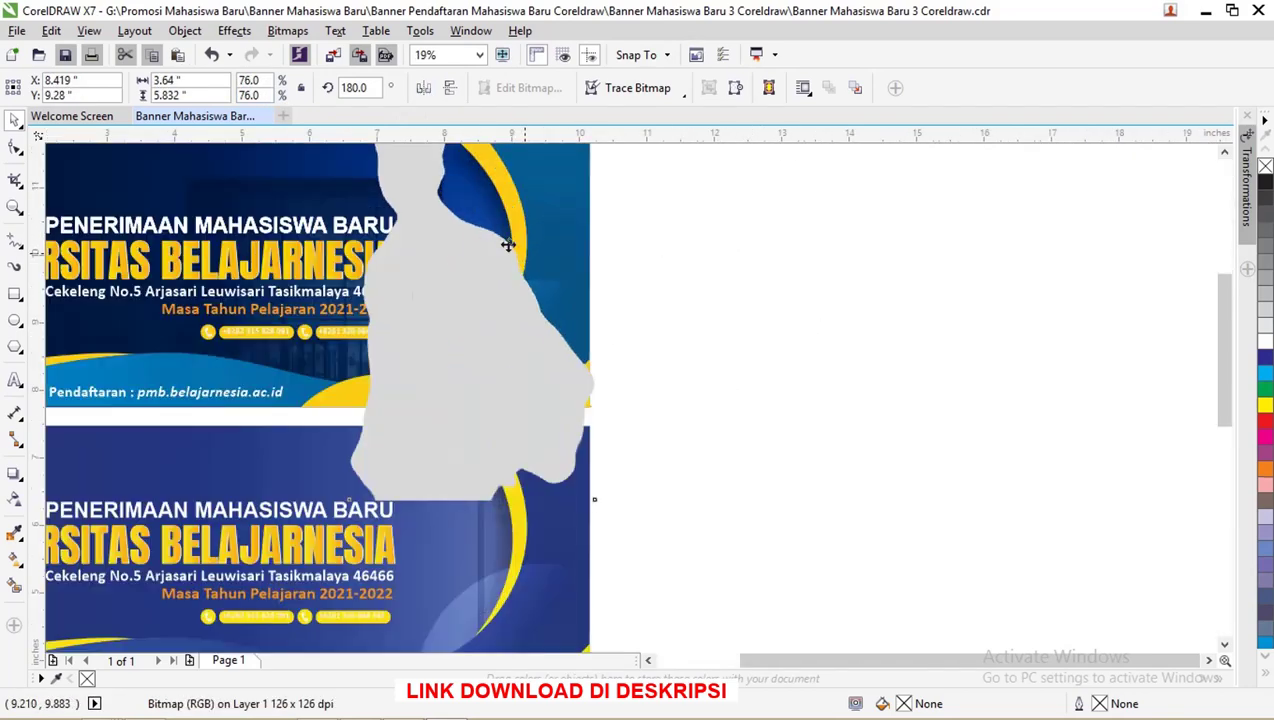
pyautogui.scroll(-2, 427, 177)
pyautogui.moveTo(405, 164)
pyautogui.mouseDown()
pyautogui.moveTo(470, 263)
pyautogui.moveTo(485, 243)
pyautogui.moveTo(510, 283)
pyautogui.mouseUp()
pyautogui.scroll(2, 458, 262)
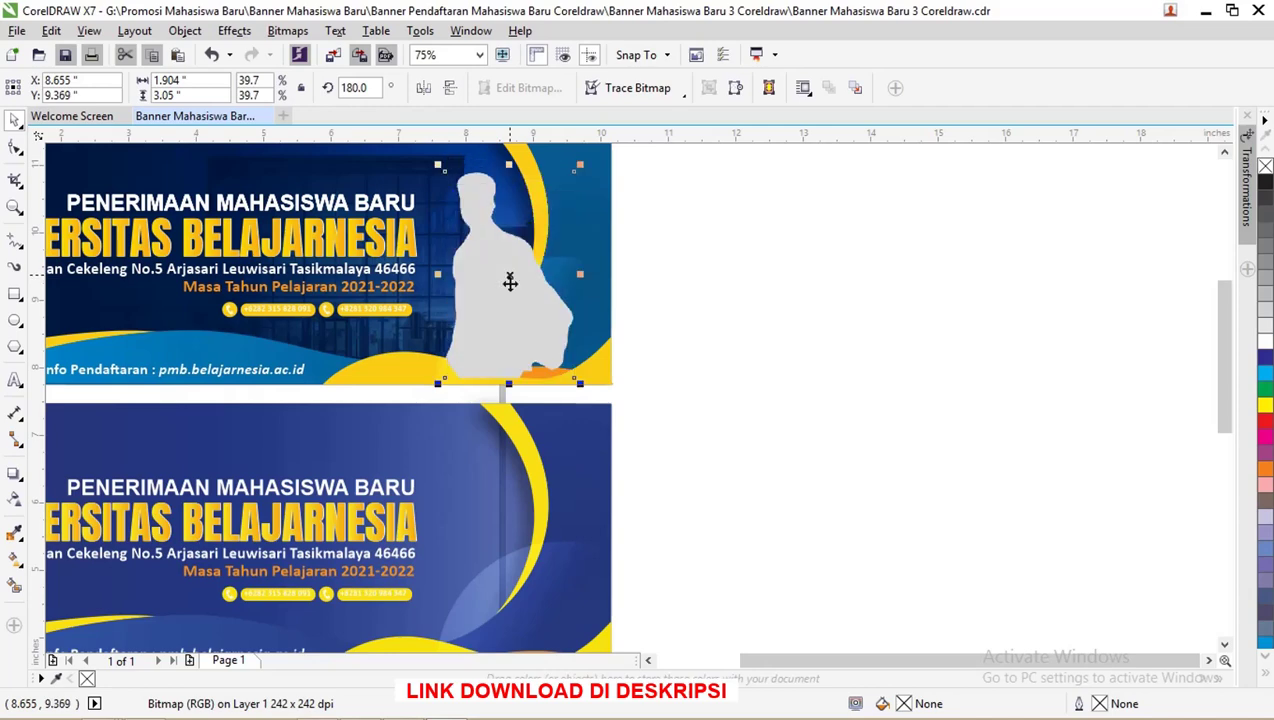
# - Bring the yellow wave at the banner bottom to the front of the page
pyautogui.click(594, 371)
pyautogui.click(385, 373)
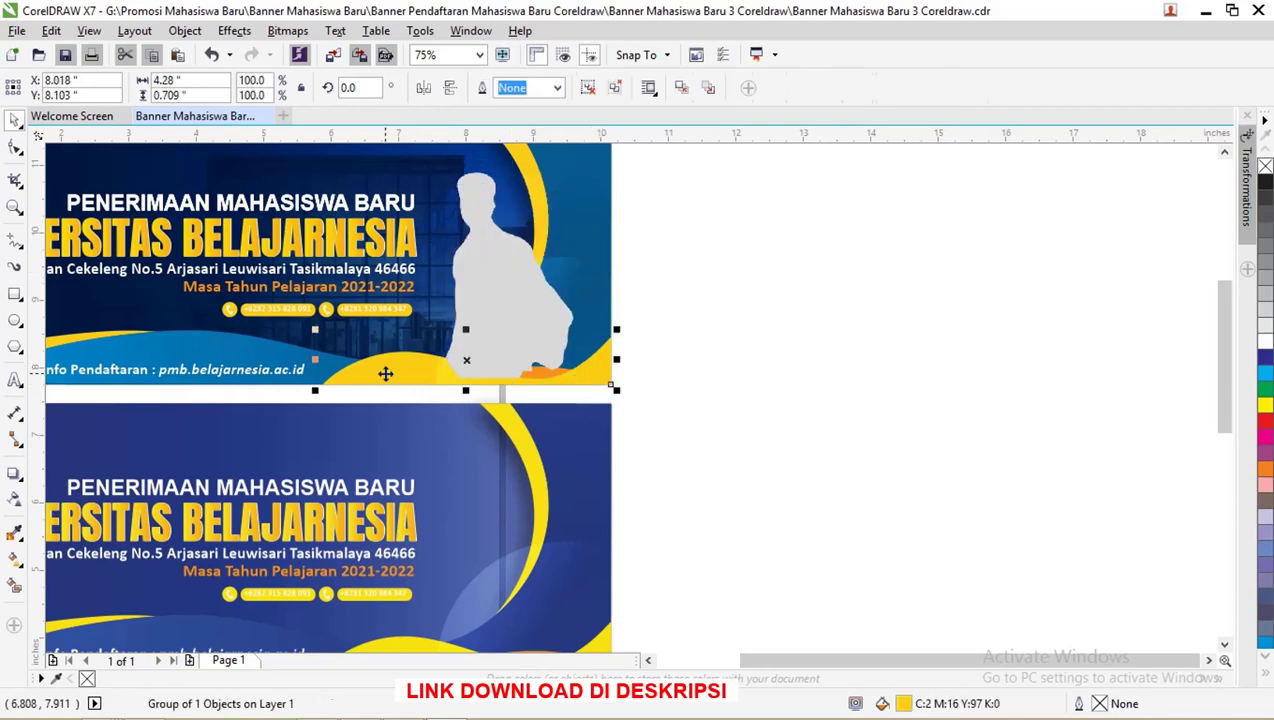
pyautogui.rightClick(395, 377)
pyautogui.moveTo(444, 530)
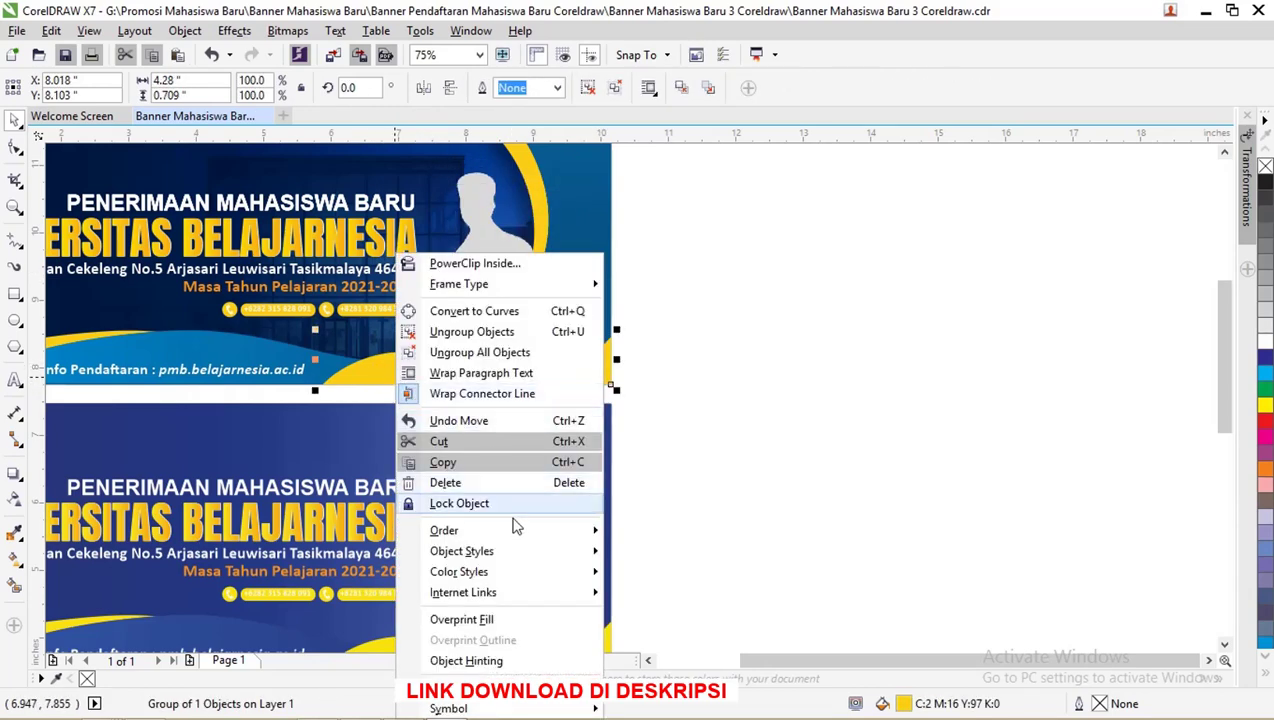
pyautogui.click(650, 530)
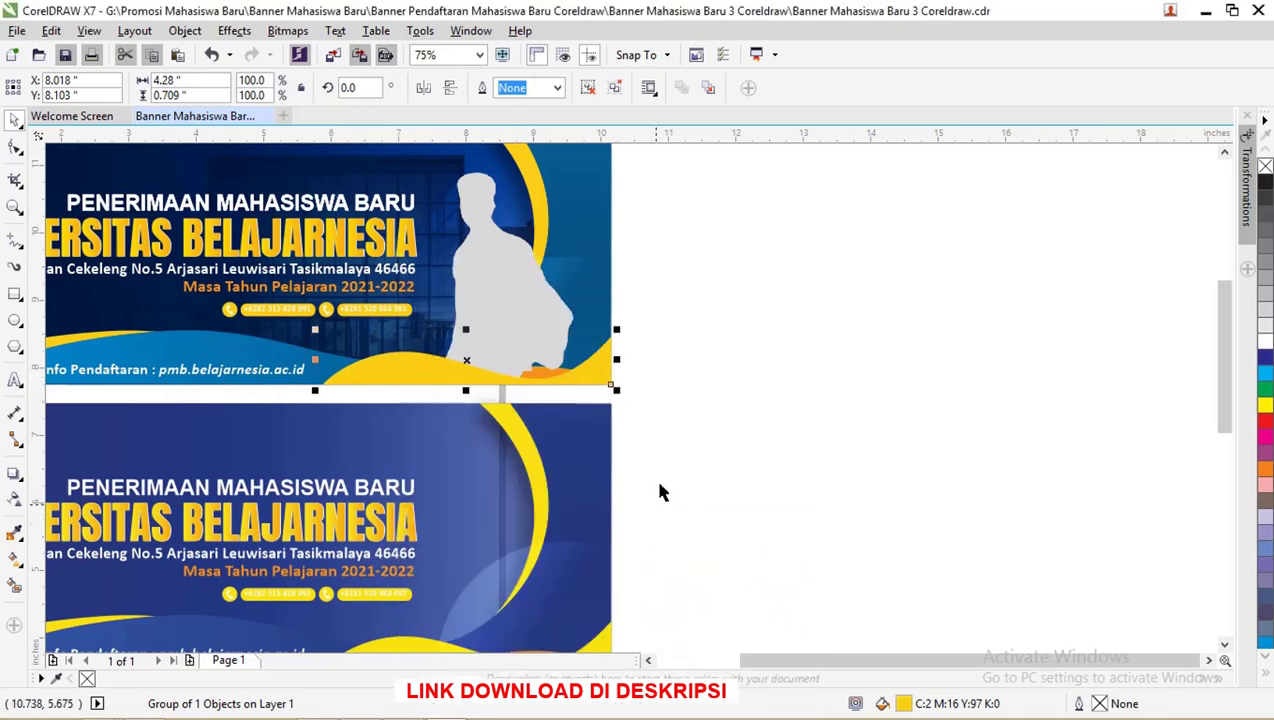
pyautogui.click(664, 350)
# - Shrink the silhouette slightly and bring the lens overlay to the front of the page
pyautogui.click(462, 237)
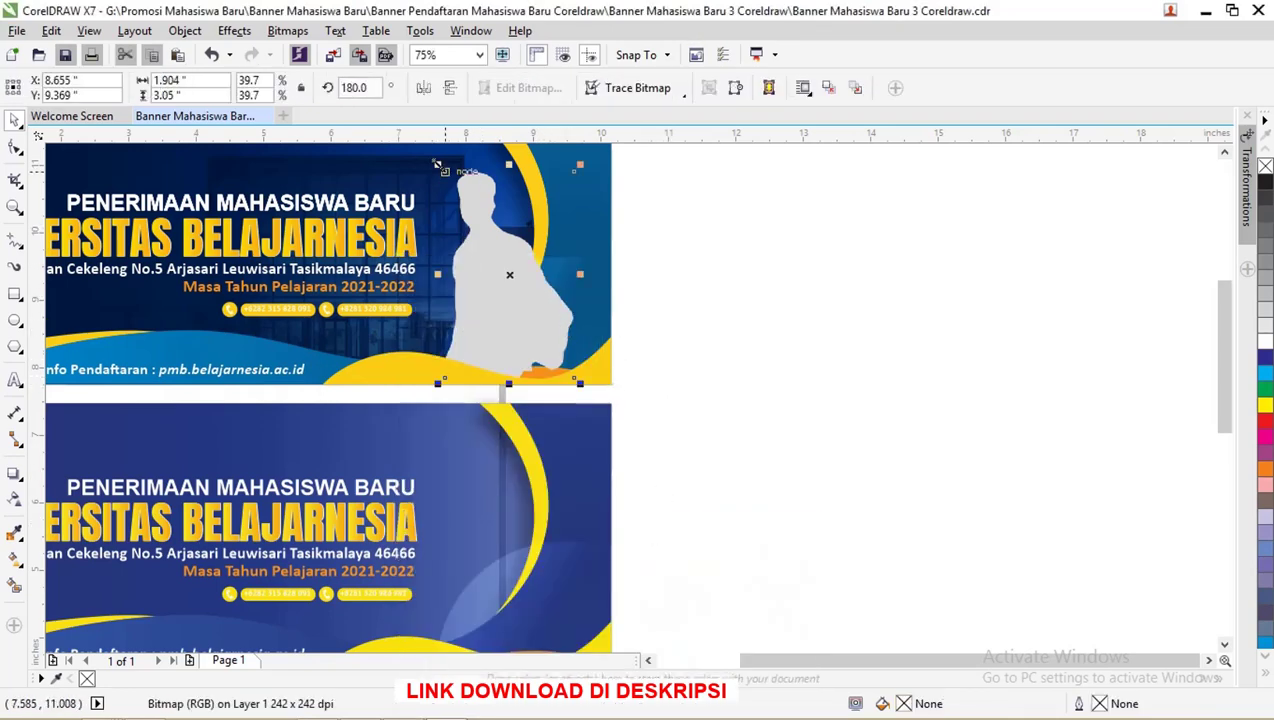
pyautogui.moveTo(437, 163); pyautogui.dragTo(453, 183)
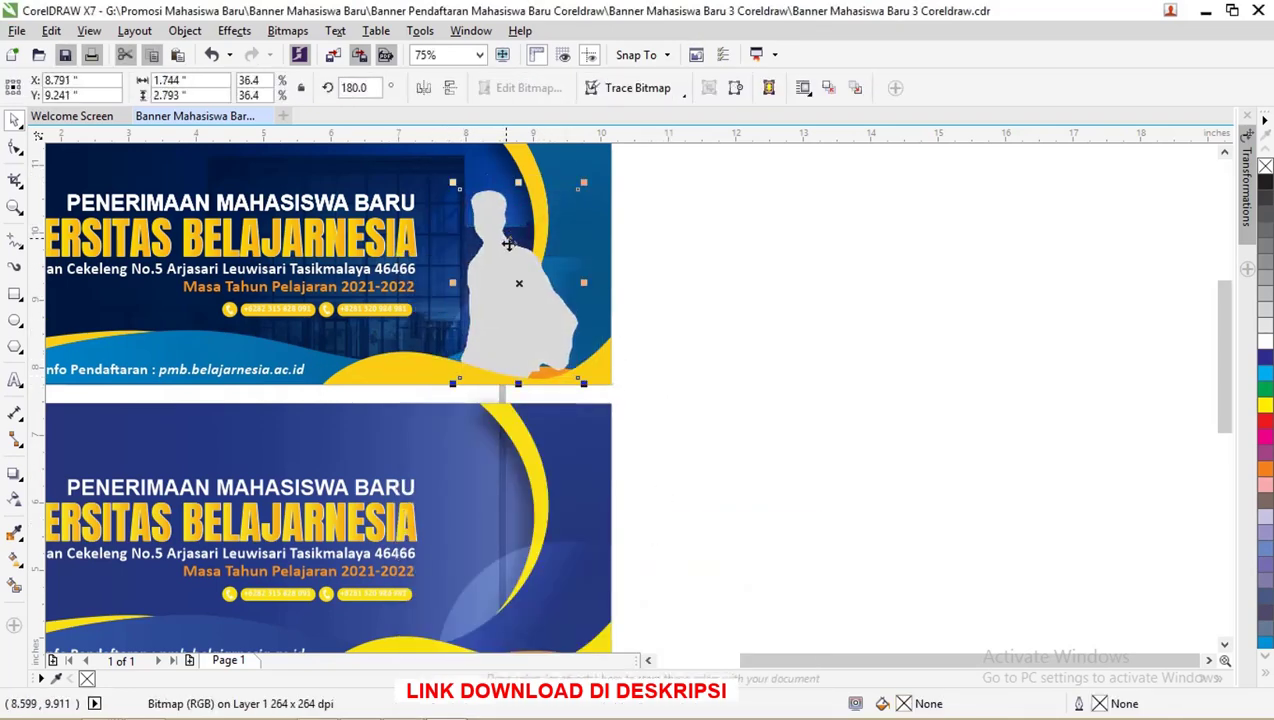
pyautogui.click(600, 281)
pyautogui.rightClick(598, 272)
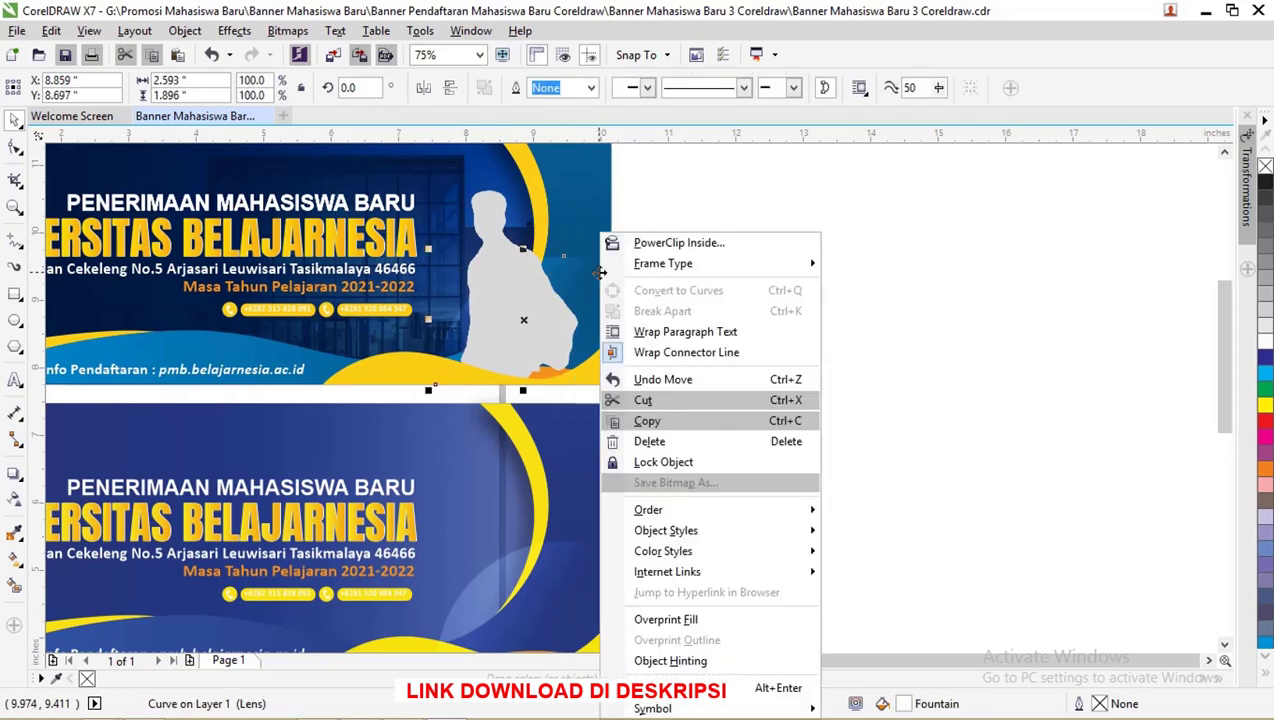
pyautogui.moveTo(690, 510)
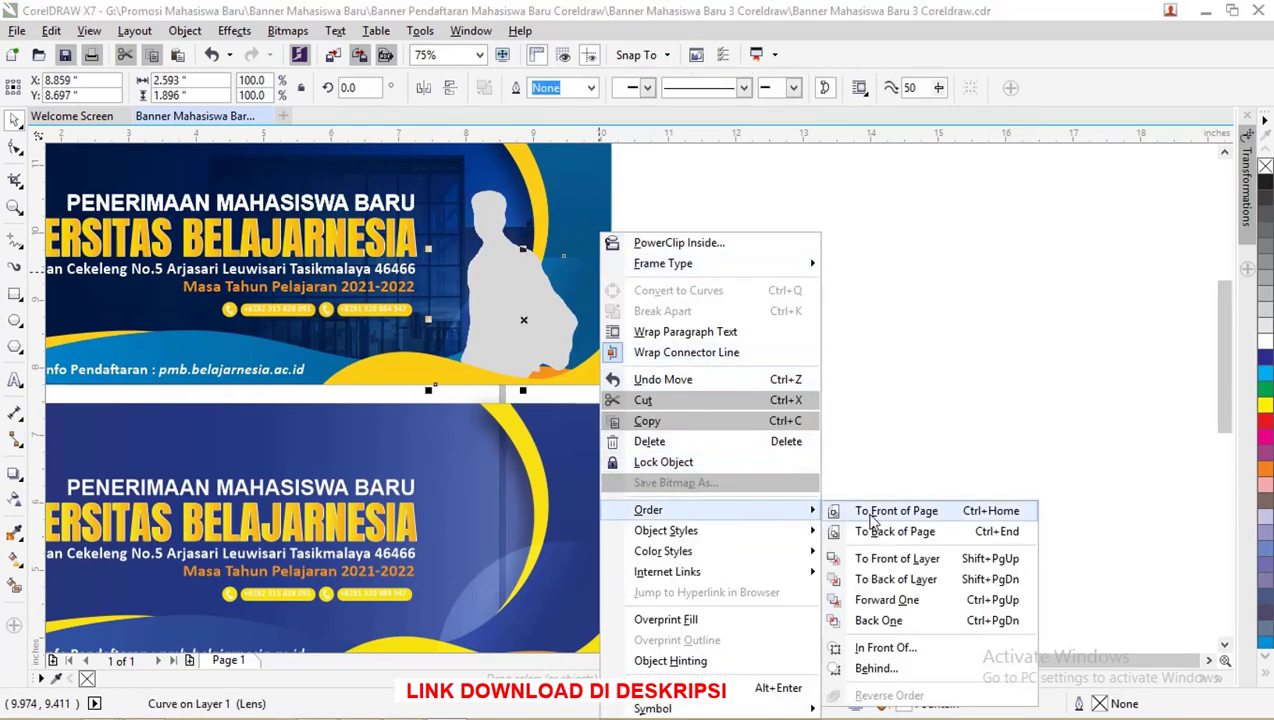
pyautogui.click(872, 515)
pyautogui.click(722, 266)
# - Enlarge and reposition the silhouette within the top banner
pyautogui.scroll(-2, 437, 218)
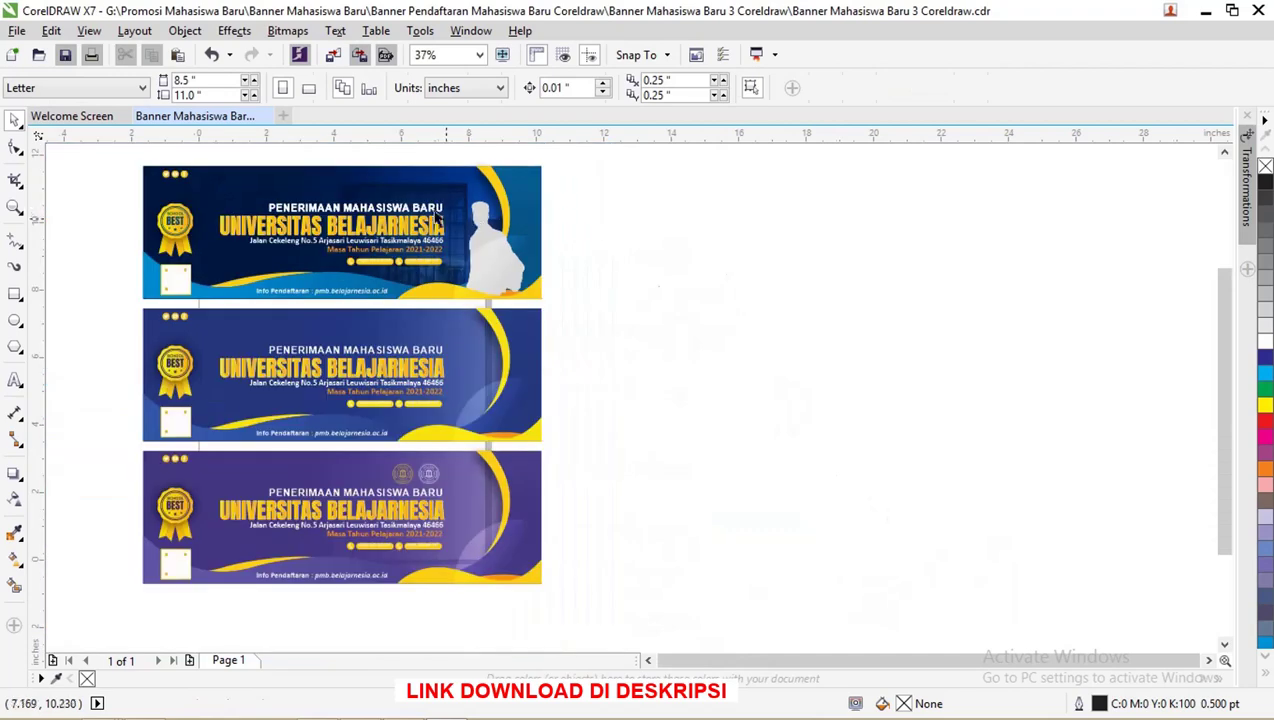
pyautogui.click(475, 224)
pyautogui.moveTo(465, 201); pyautogui.dragTo(446, 175)
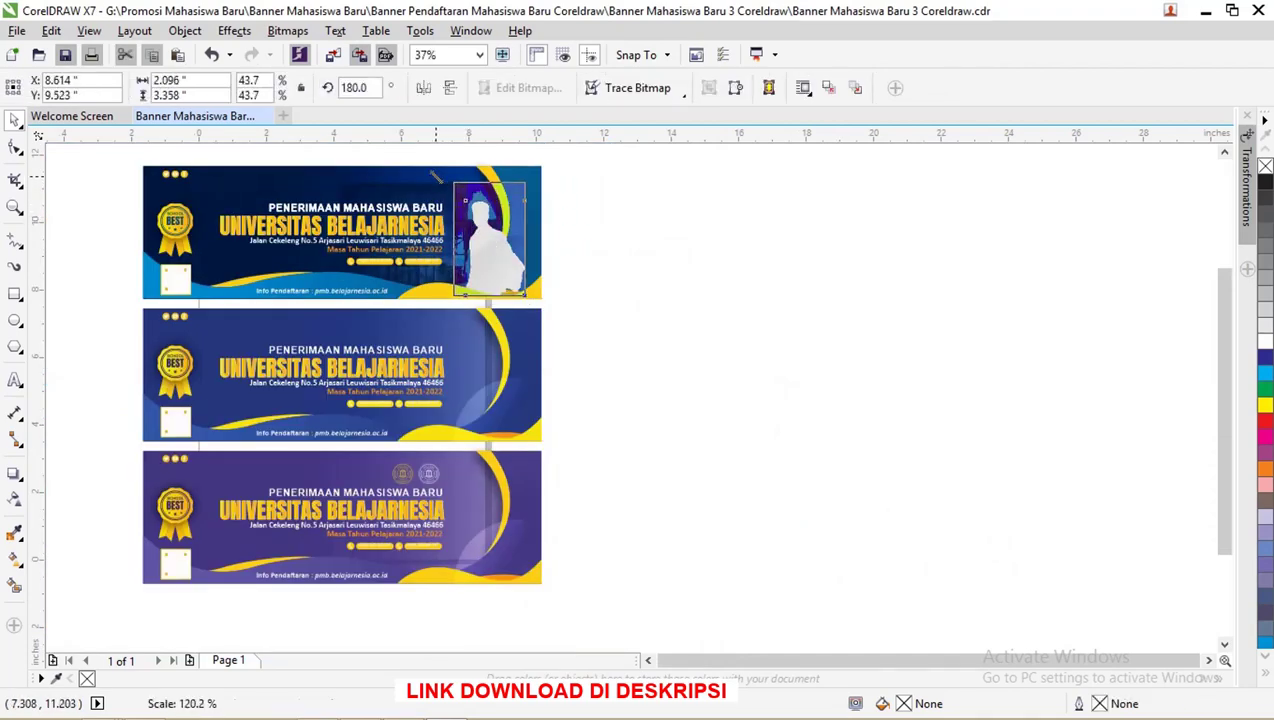
pyautogui.click(575, 207)
# - Select all three banners and move them off to the right of the page
pyautogui.press('z')
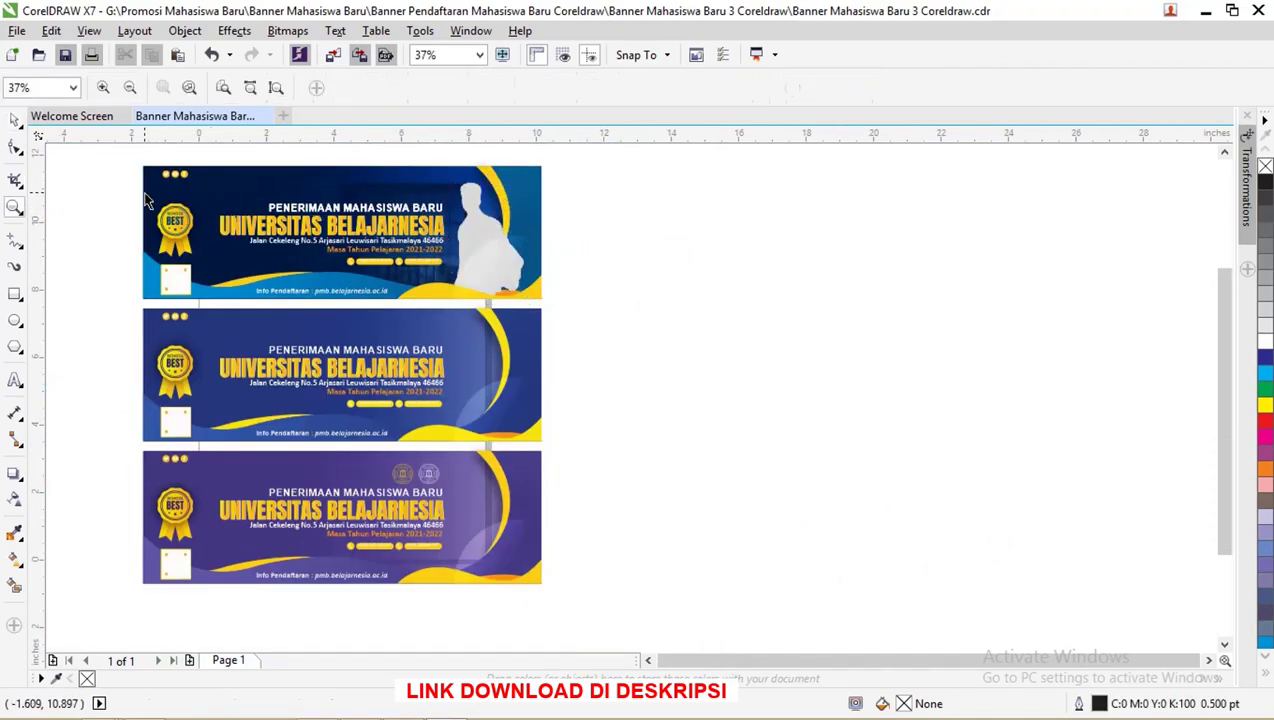
pyautogui.click(648, 342)
pyautogui.rightClick(182, 236)
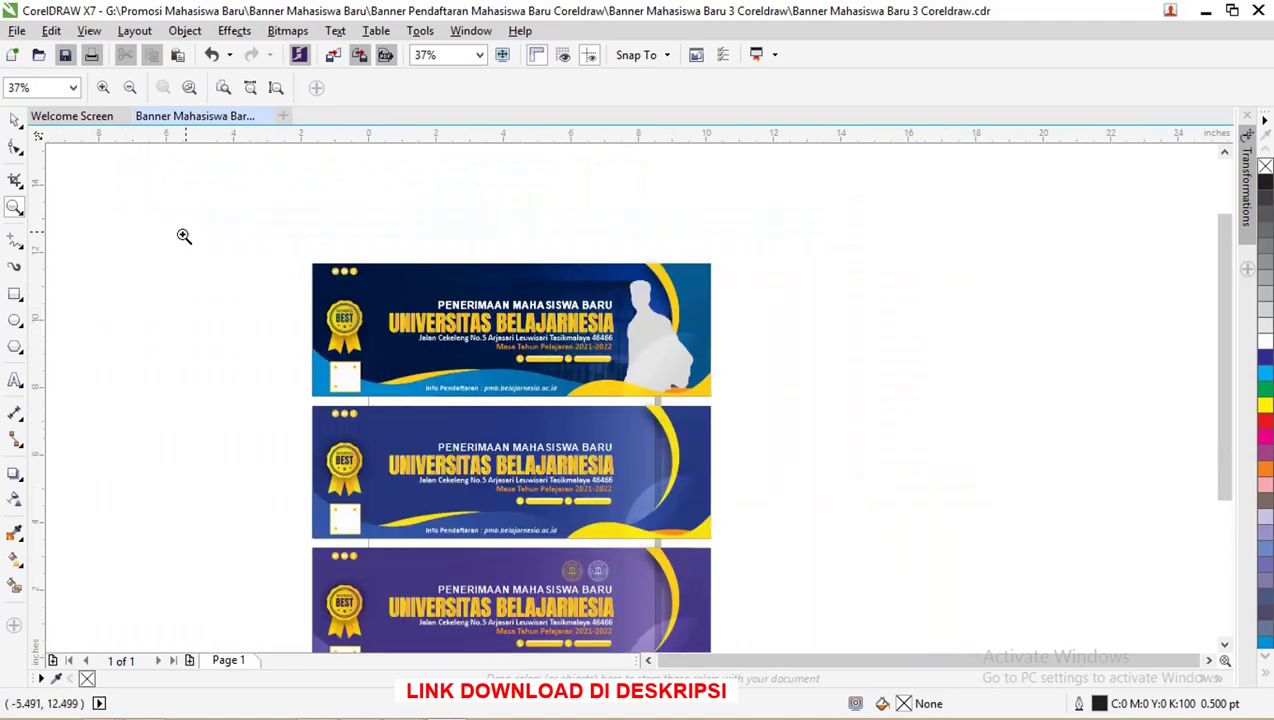
pyautogui.click(14, 119)
pyautogui.scroll(-1, 173, 218)
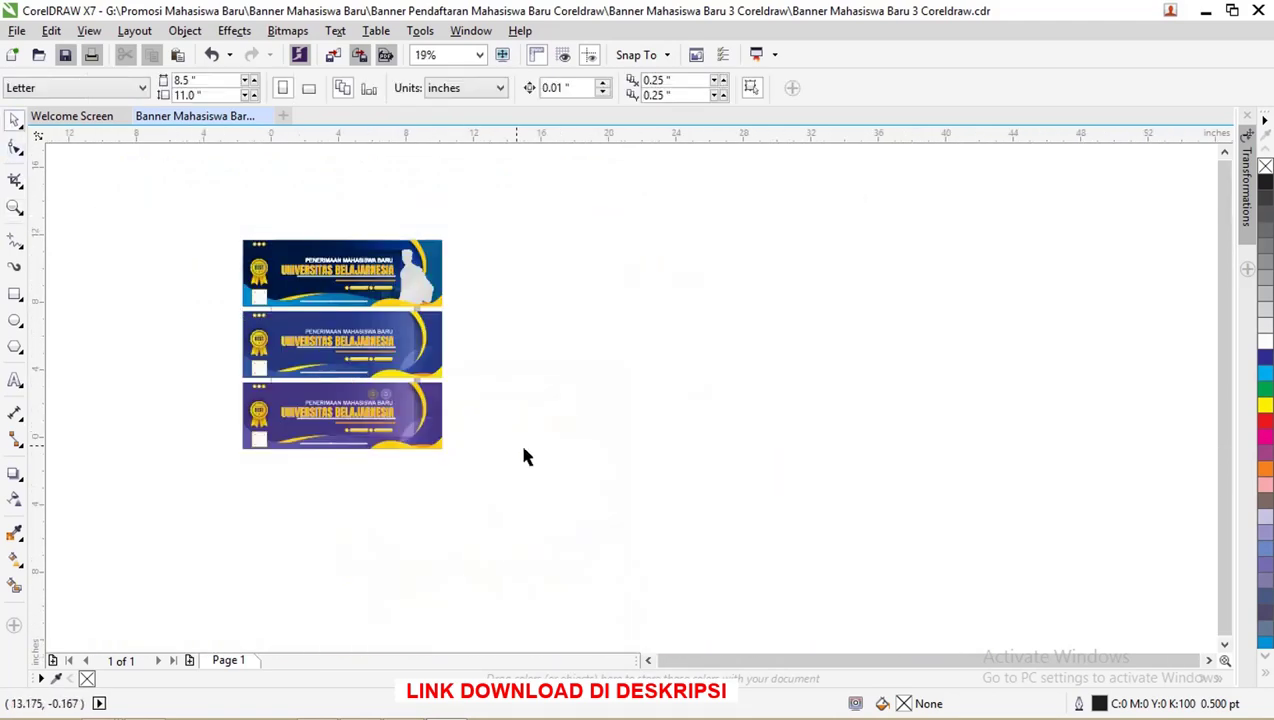
pyautogui.moveTo(455, 460); pyautogui.dragTo(184, 211)
pyautogui.moveTo(292, 264); pyautogui.dragTo(569, 264)
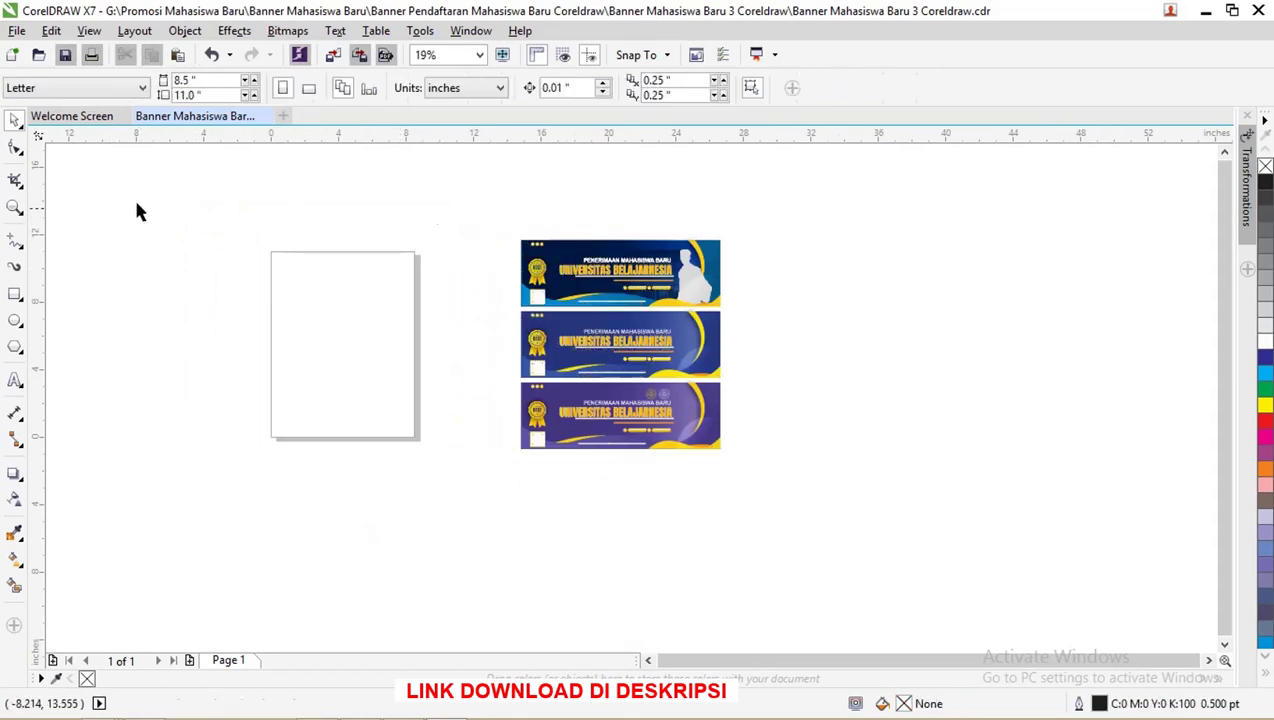
# - Set units to centimeters and the page size to 30 × 10 cm
pyautogui.click(122, 88)
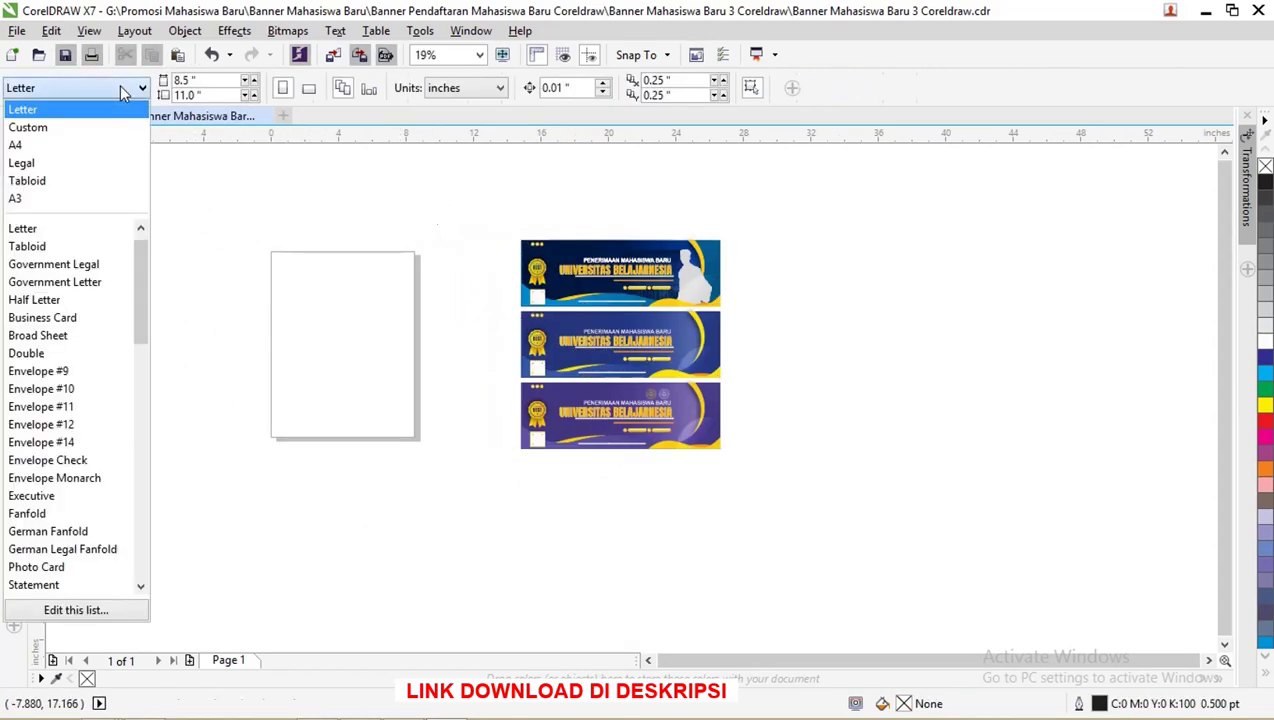
pyautogui.click(442, 88)
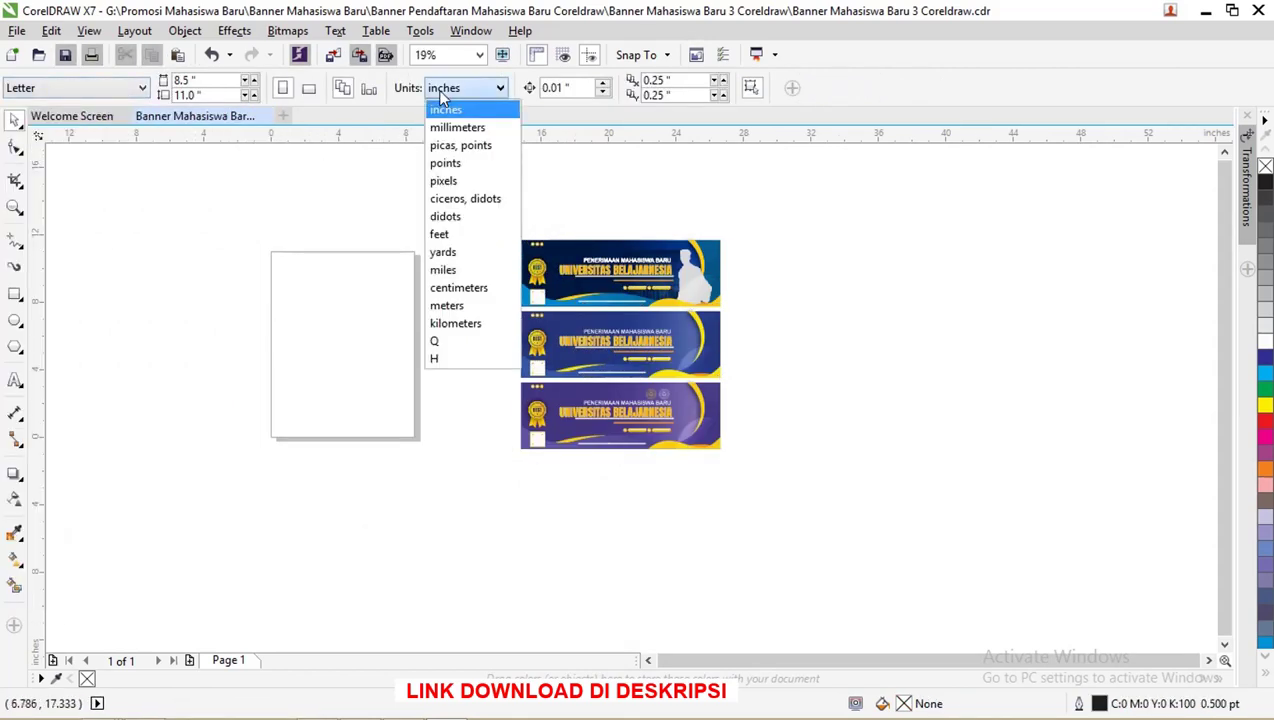
pyautogui.click(474, 289)
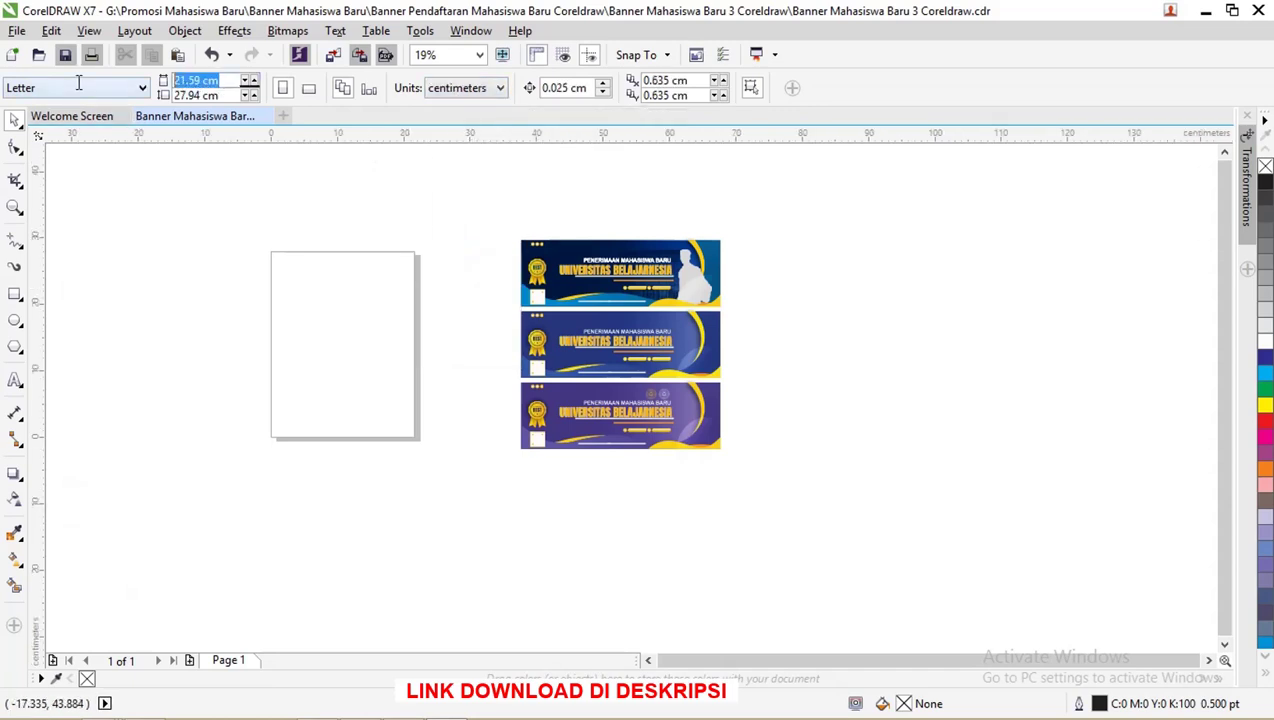
pyautogui.write('30')
pyautogui.click(221, 95)
pyautogui.write('10')
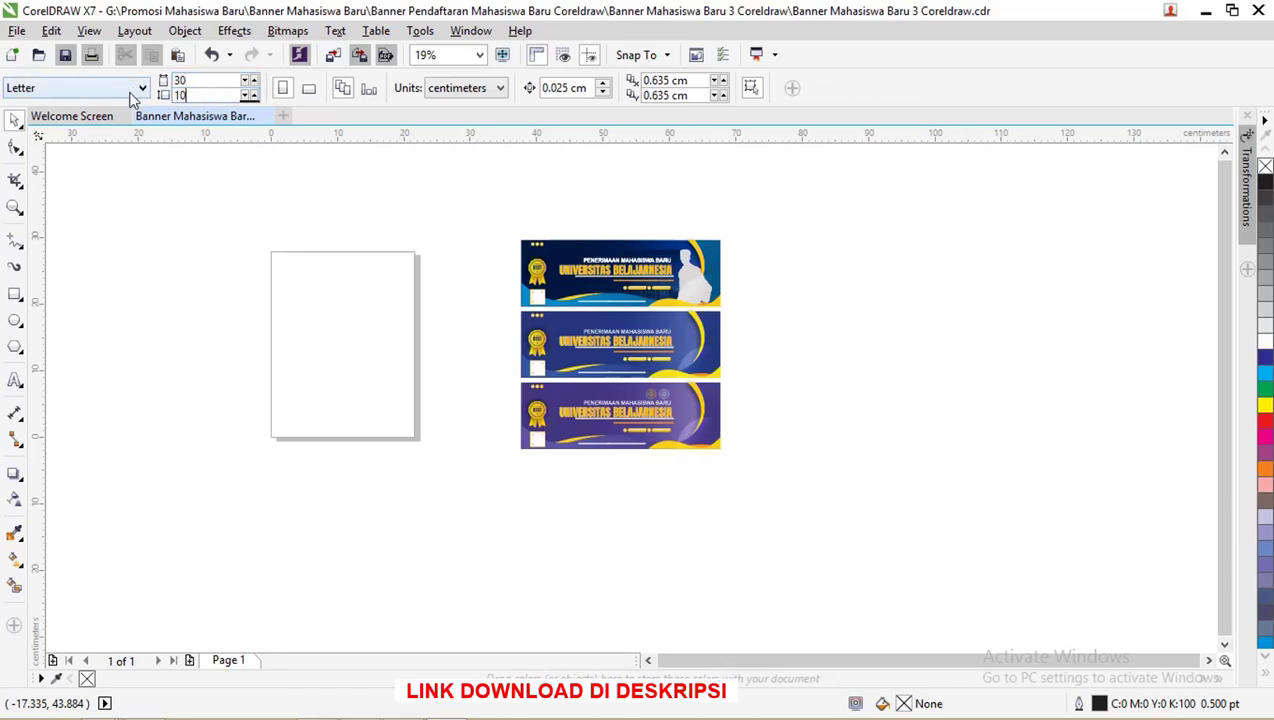
pyautogui.press('Return')
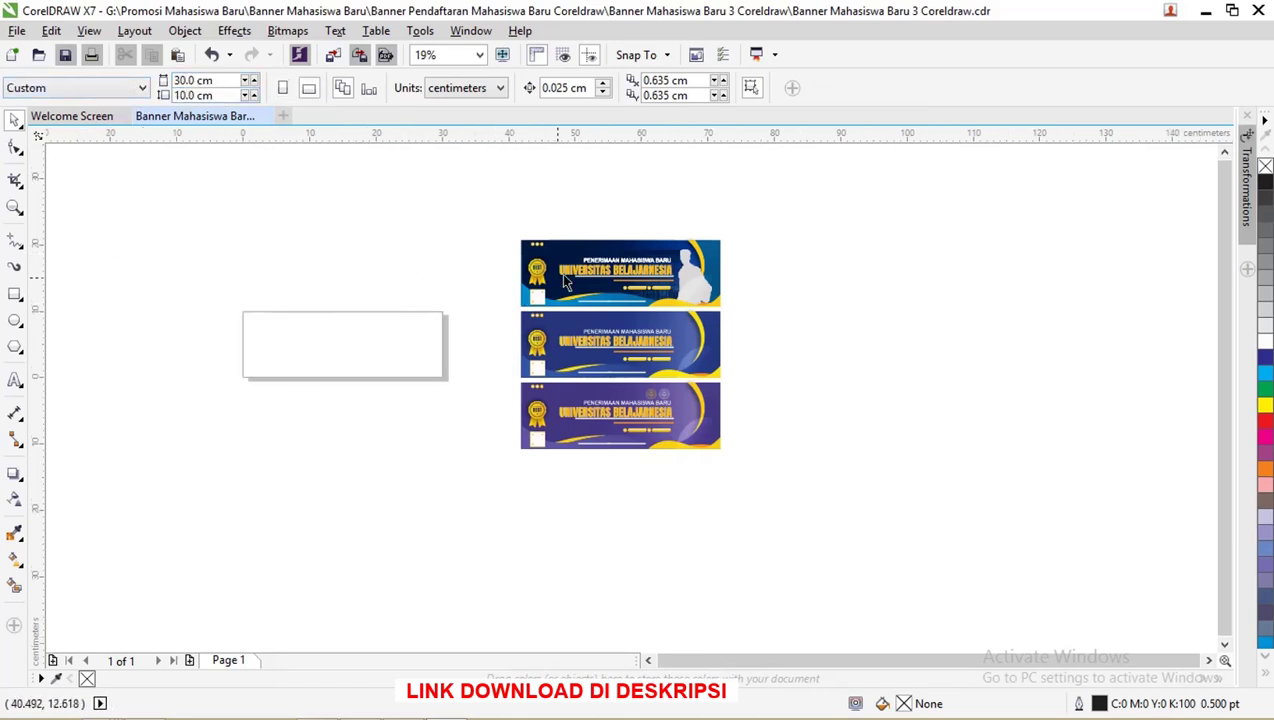
pyautogui.moveTo(505, 226); pyautogui.dragTo(752, 318)
# - Try grouping and centring the top banner, then undo and ungroup it
pyautogui.moveTo(700, 258); pyautogui.dragTo(720, 270)
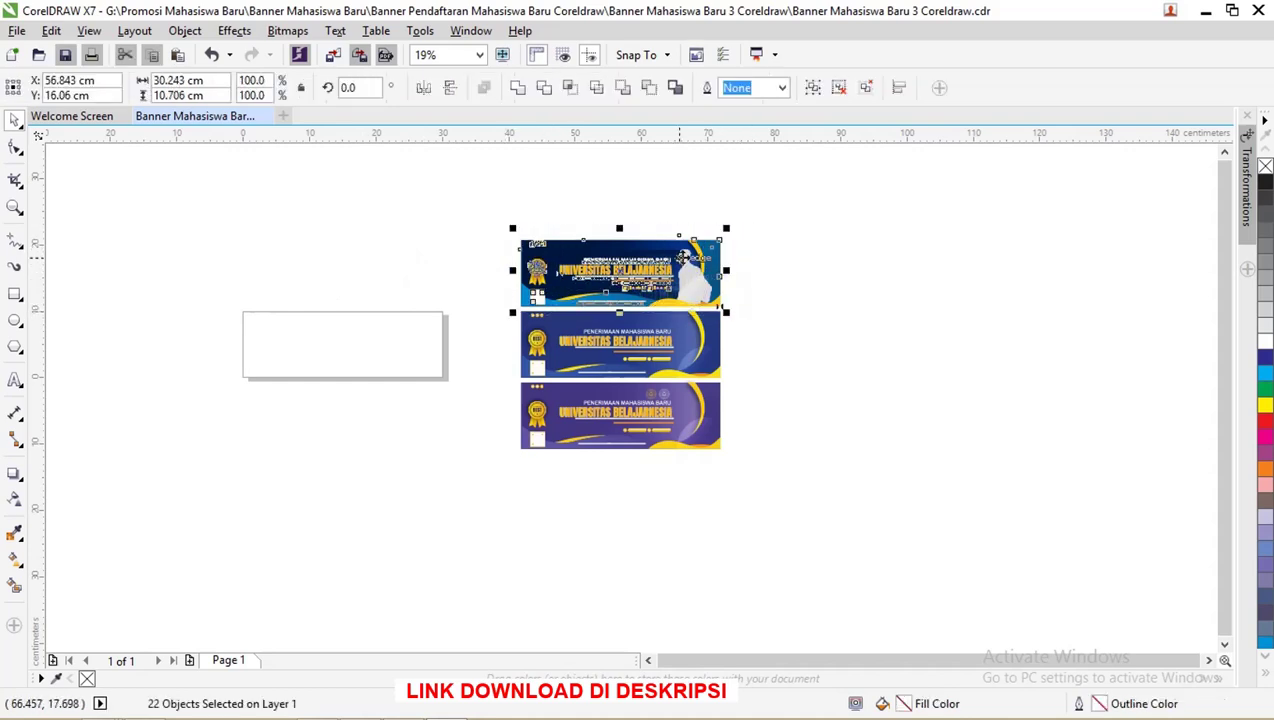
pyautogui.hotkey('ctrl', 'g')
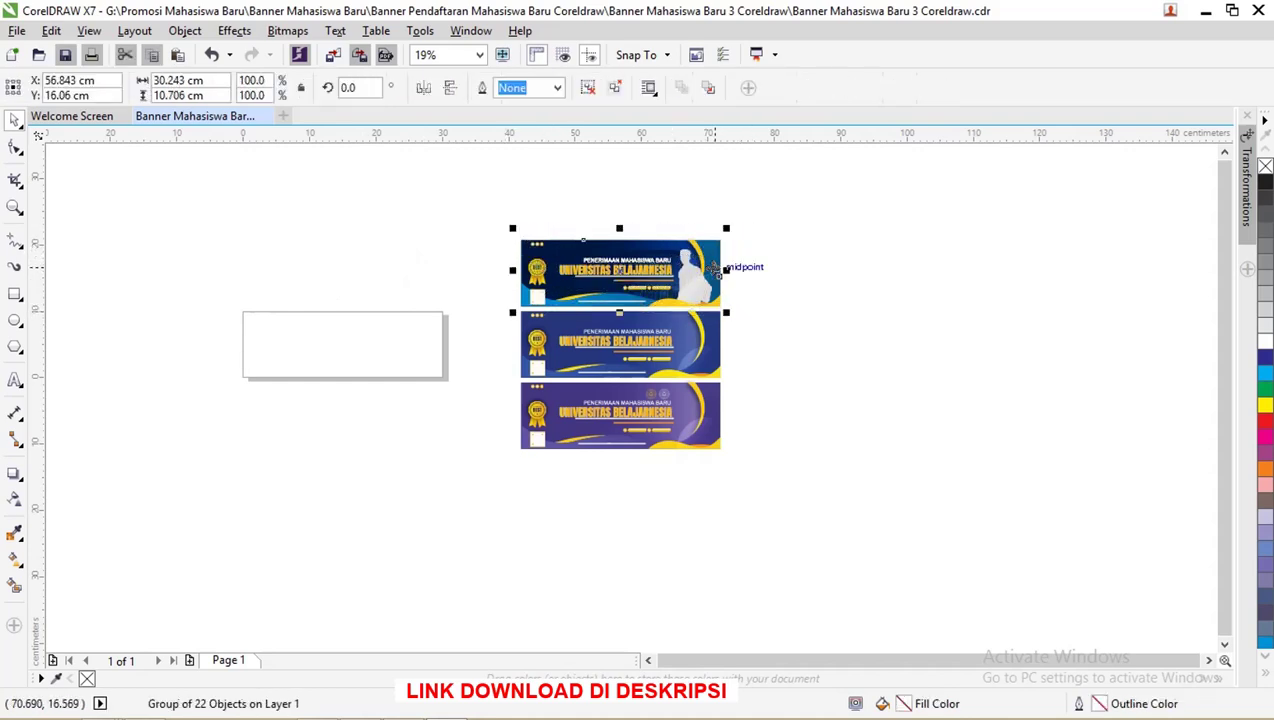
pyautogui.press('p')
pyautogui.hotkey('ctrl', 'z')
pyautogui.scroll(1, 583, 244)
pyautogui.scroll(1, 576, 258)
pyautogui.rightClick(576, 258)
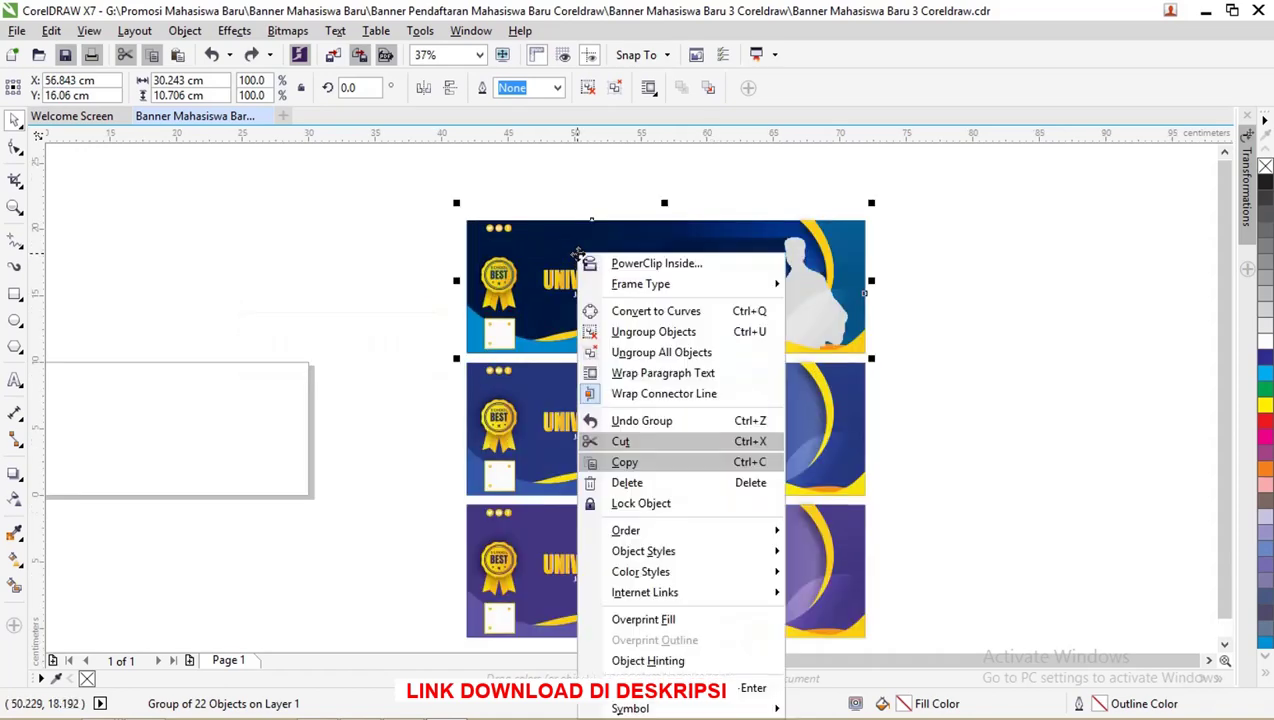
pyautogui.click(620, 350)
pyautogui.click(446, 226)
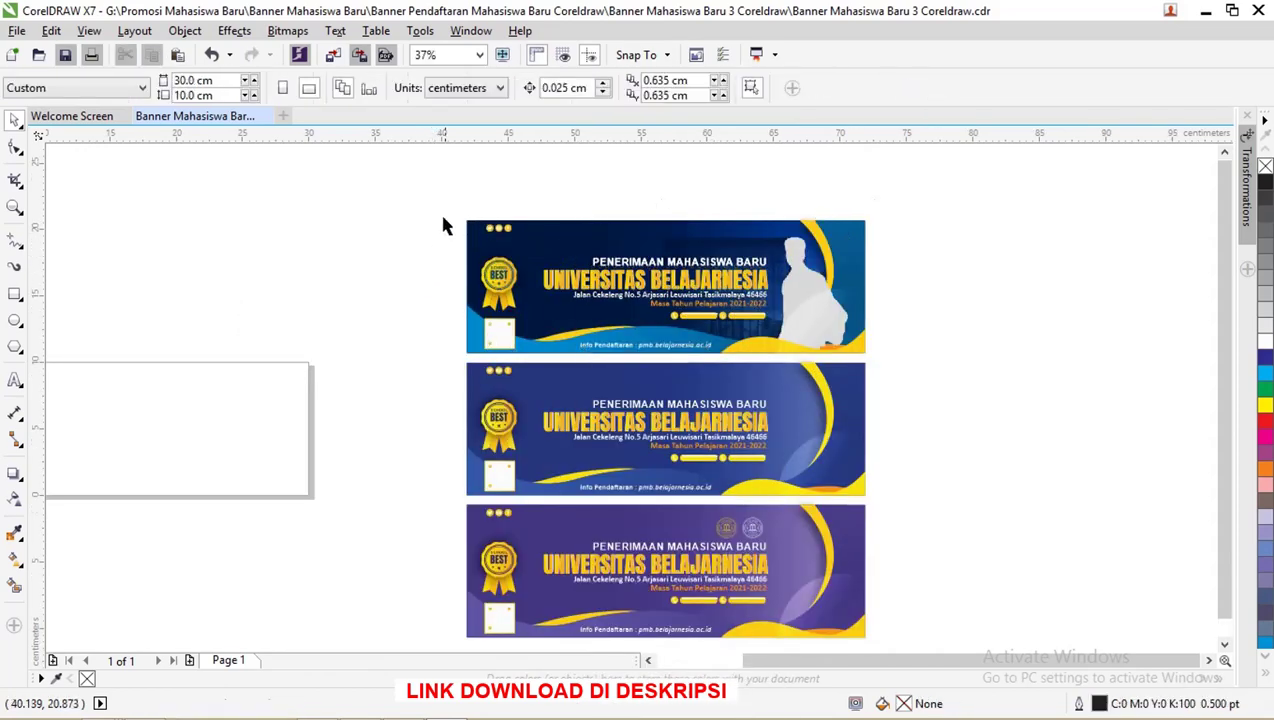
# - Regroup the selected banner pieces, centre them with P, then move the banner back
pyautogui.moveTo(458, 222); pyautogui.dragTo(869, 363)
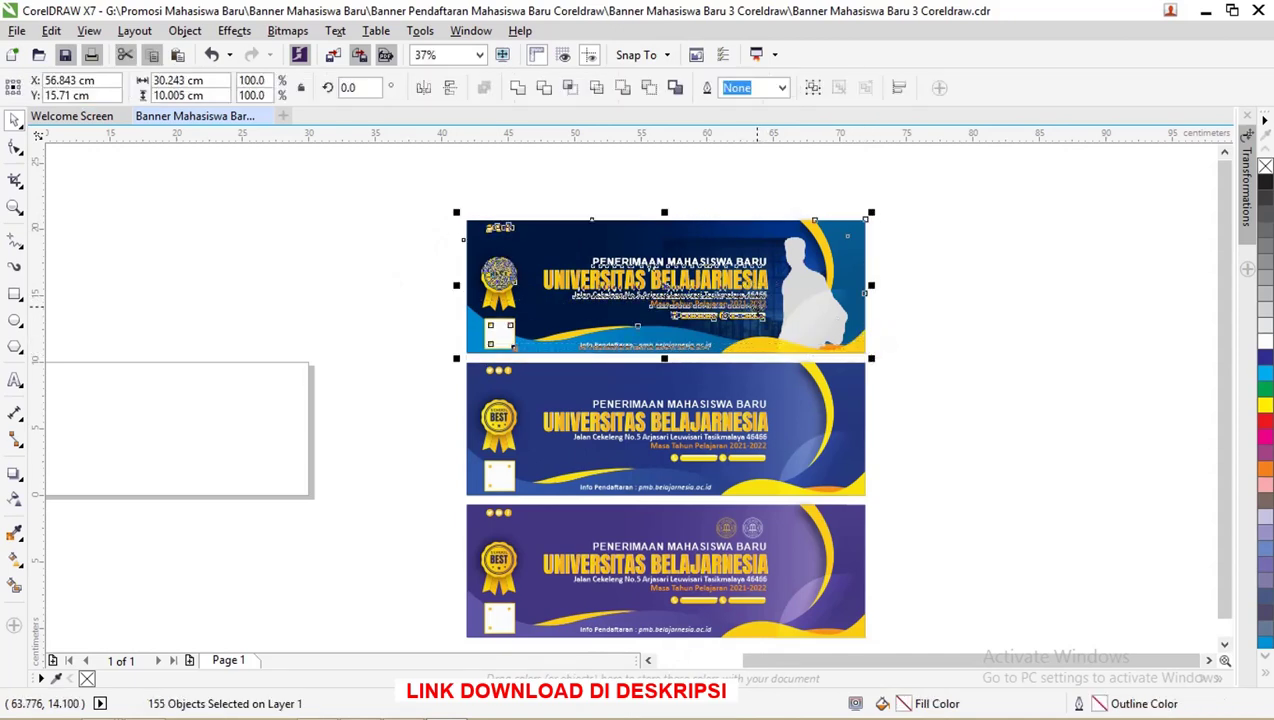
pyautogui.hotkey('ctrl', 'g')
pyautogui.press('p')
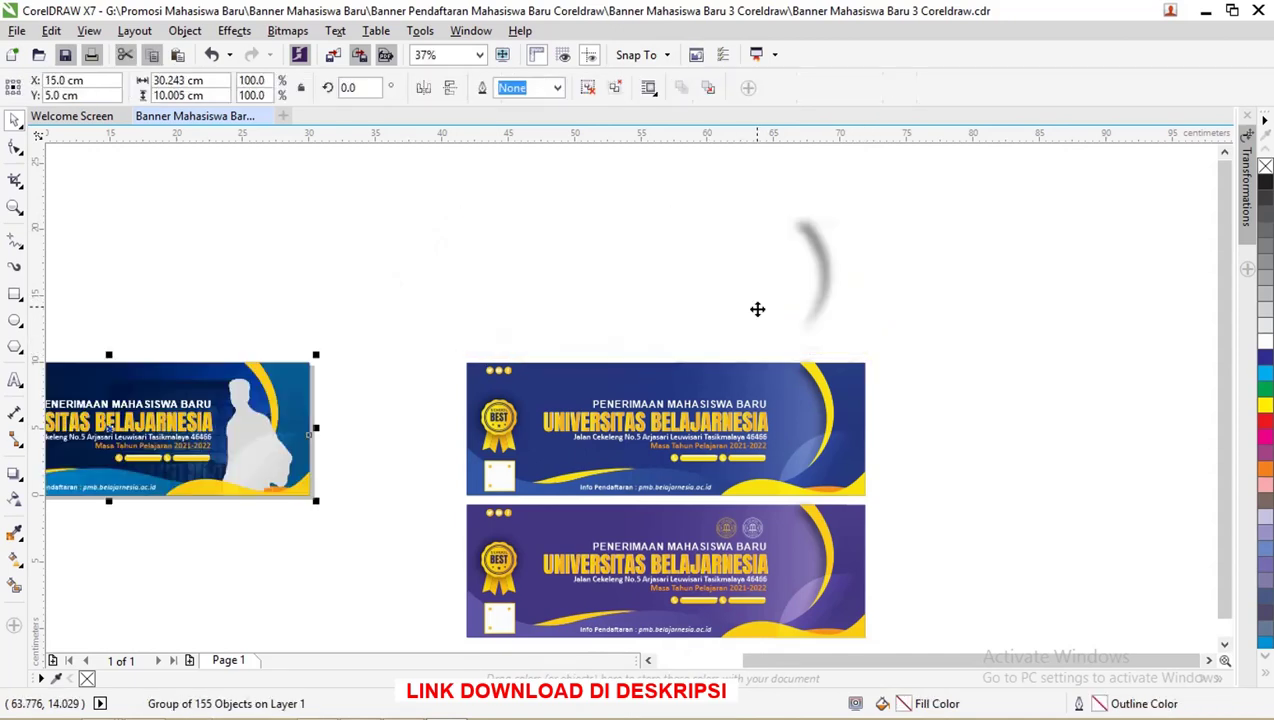
pyautogui.moveTo(757, 309); pyautogui.dragTo(753, 305)
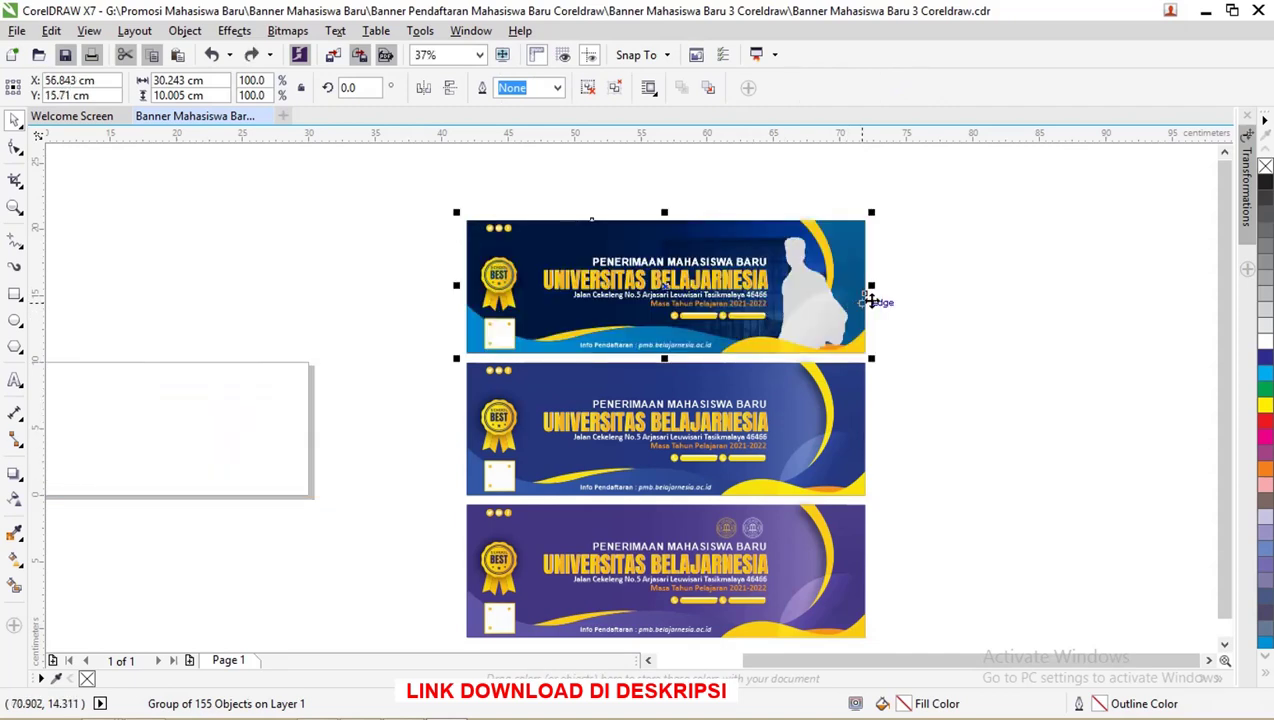
pyautogui.click(901, 279)
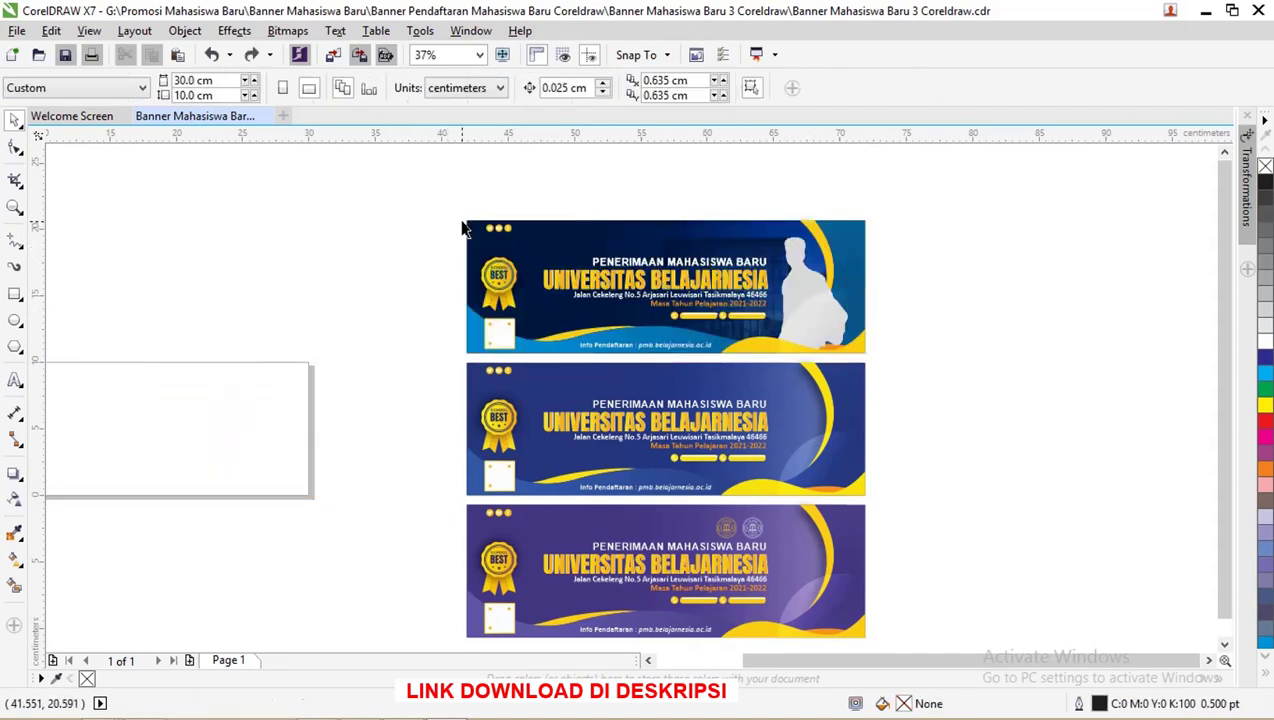
pyautogui.click(634, 251)
# - Group all 156 top-banner pieces, centre the group on the page and nudge it up
pyautogui.moveTo(454, 203)
pyautogui.mouseDown()
pyautogui.moveTo(783, 288)
pyautogui.moveTo(897, 345)
pyautogui.mouseUp()
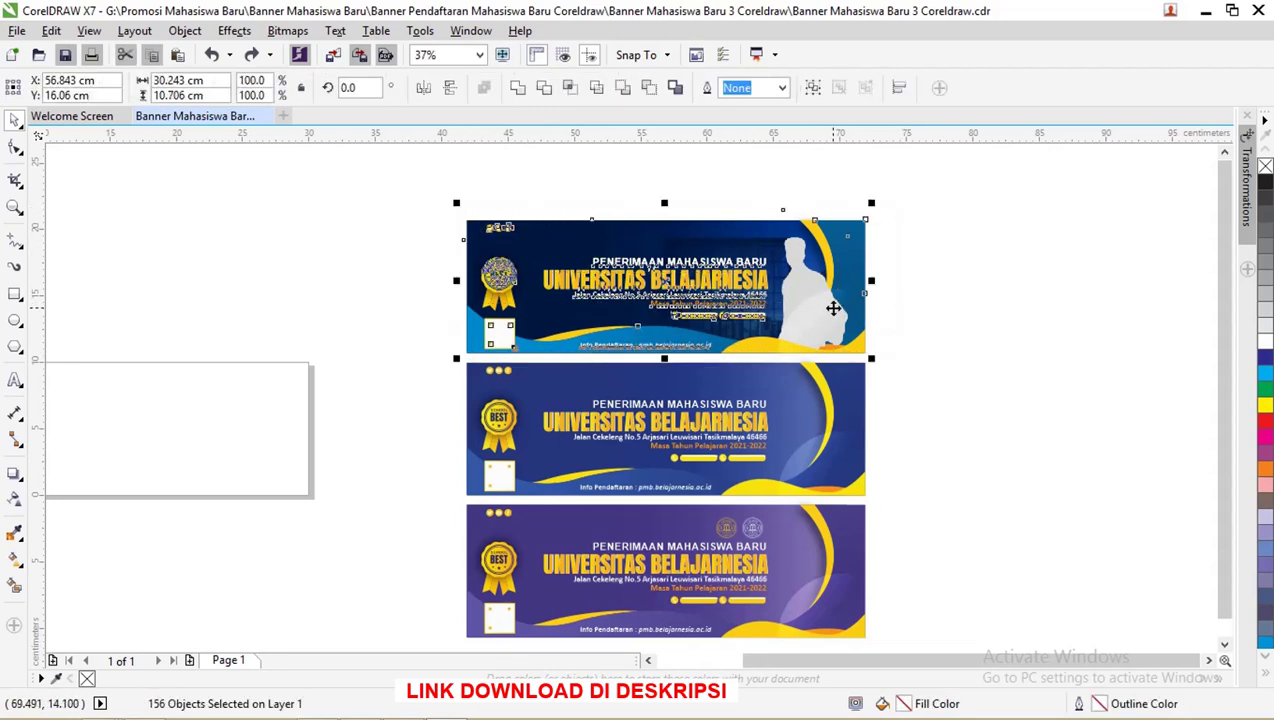
pyautogui.hotkey('ctrl', 'g')
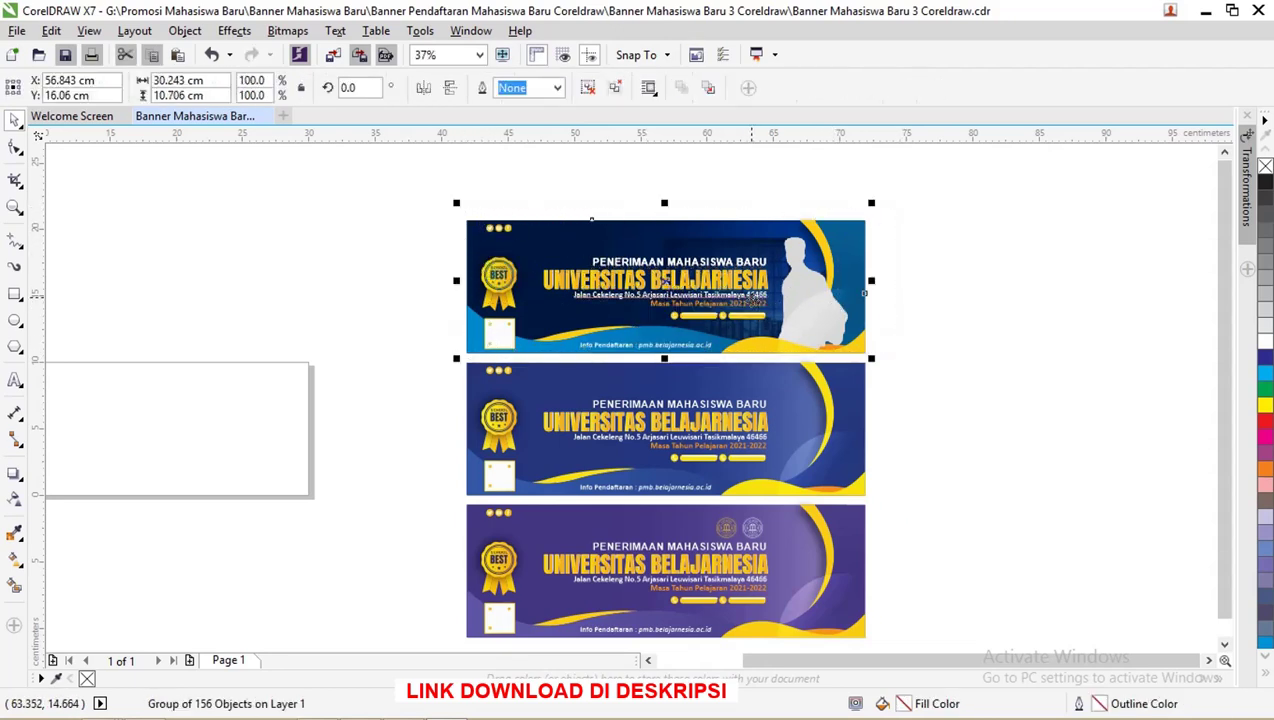
pyautogui.press('p')
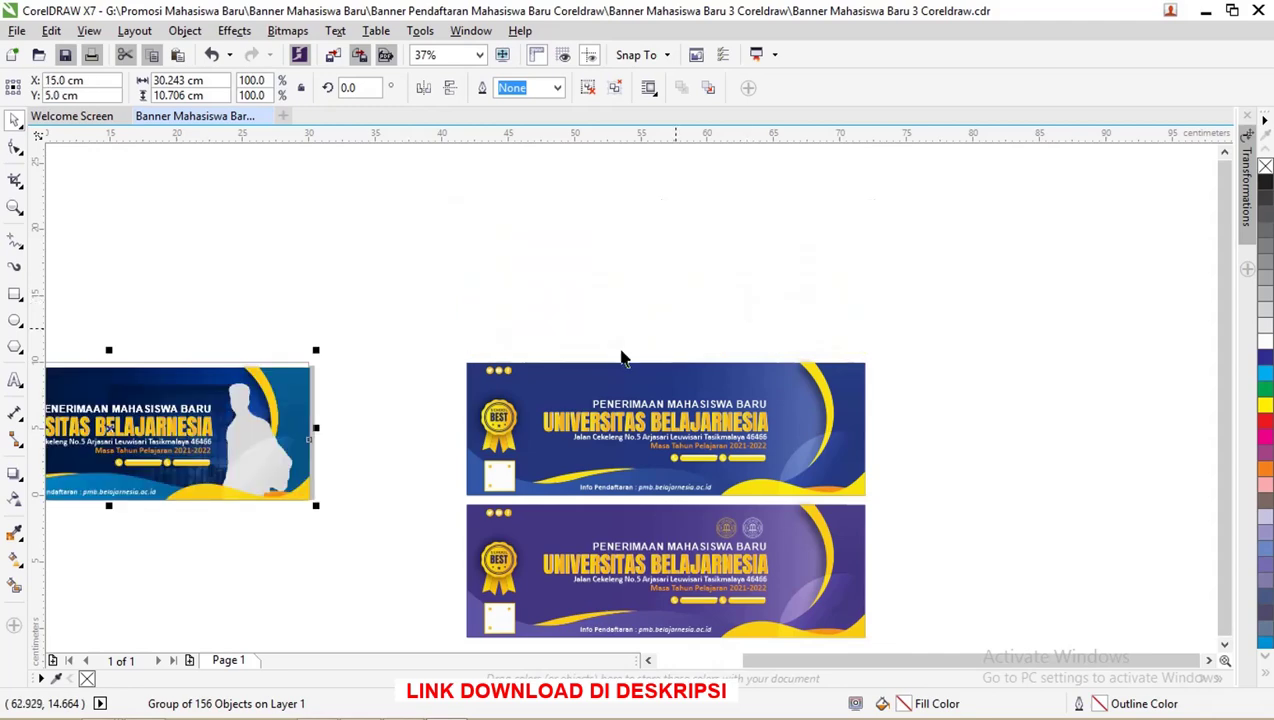
pyautogui.scroll(-2, 312, 435)
pyautogui.scroll(1, 120, 470)
pyautogui.scroll(1, 121, 460)
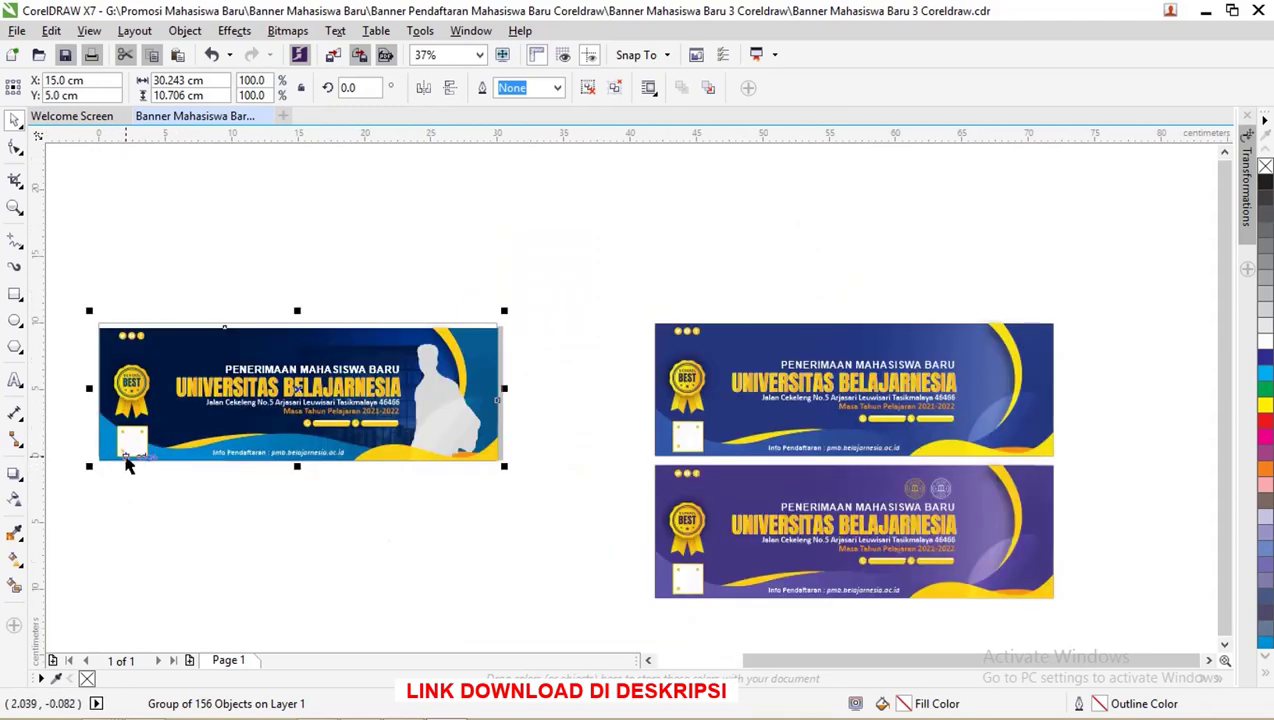
pyautogui.scroll(1, 123, 360)
pyautogui.moveTo(123, 360)
pyautogui.mouseDown()
pyautogui.moveTo(123, 349)
pyautogui.moveTo(122, 361)
pyautogui.mouseUp()
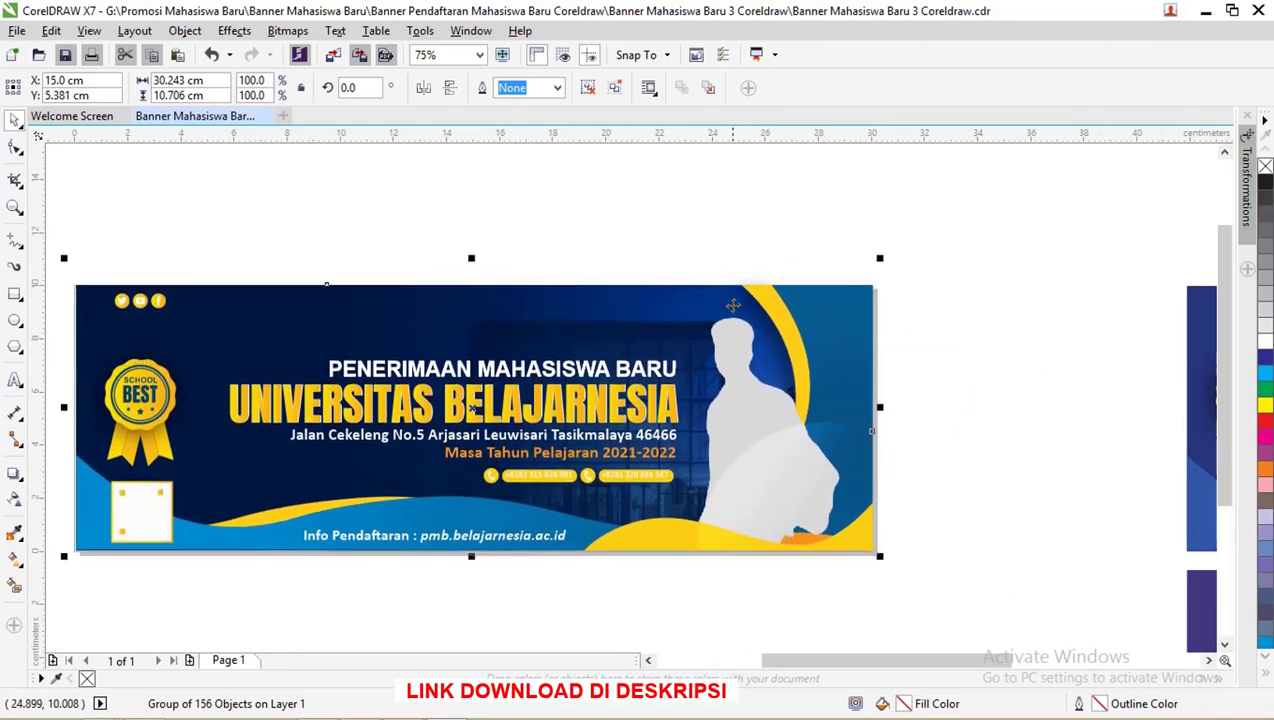
# - Nudge the centred banner slightly left with Ctrl+Left
pyautogui.hotkey('ctrl', 'Left')
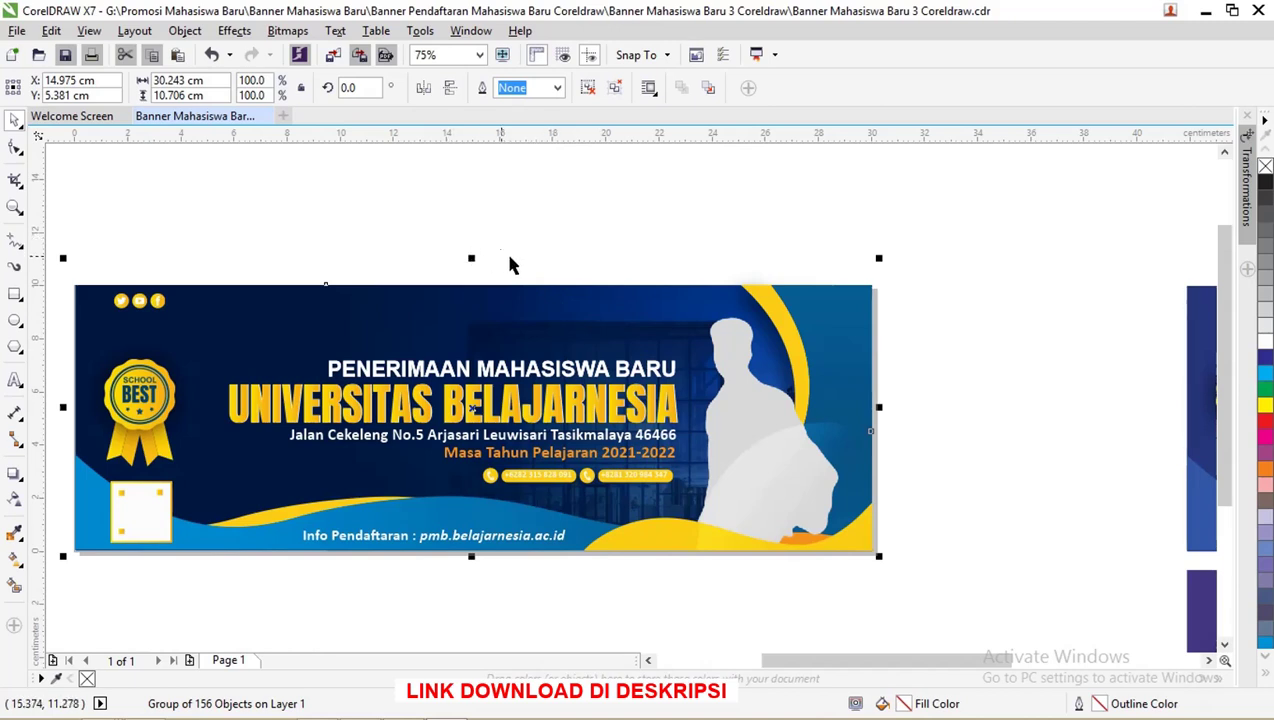
pyautogui.scroll(-2, 603, 278)
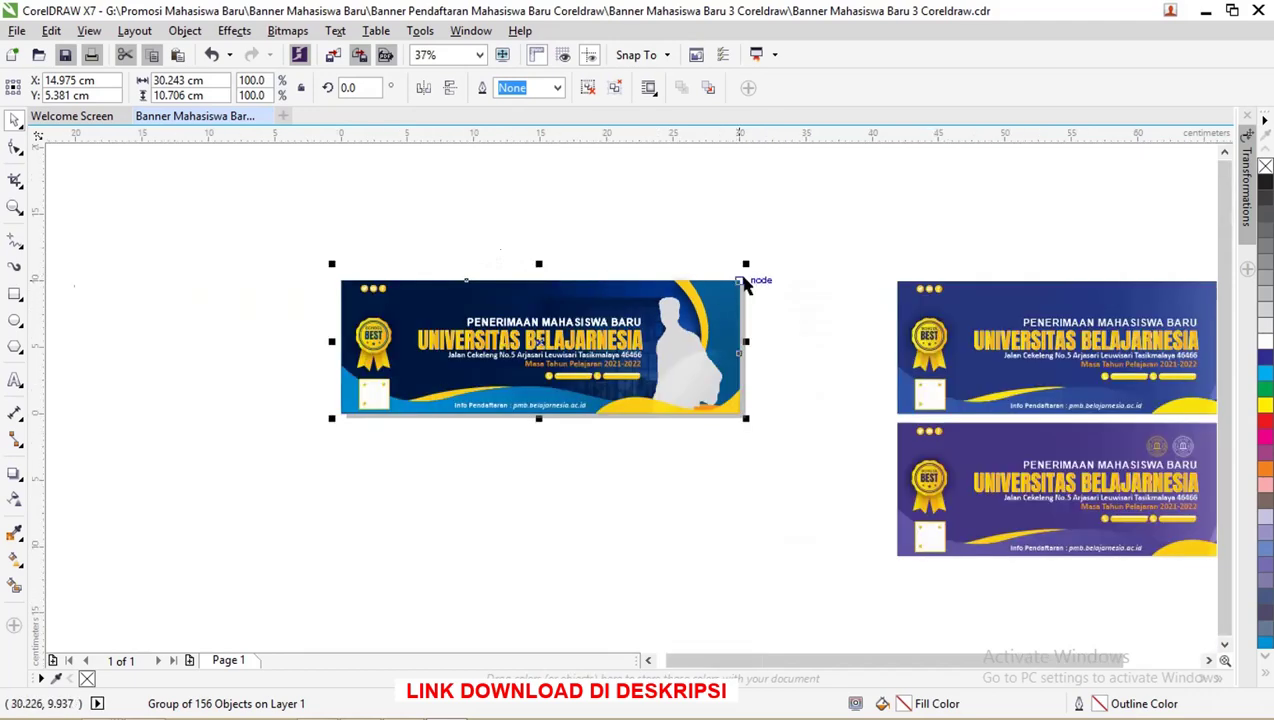
pyautogui.scroll(2, 548, 366)
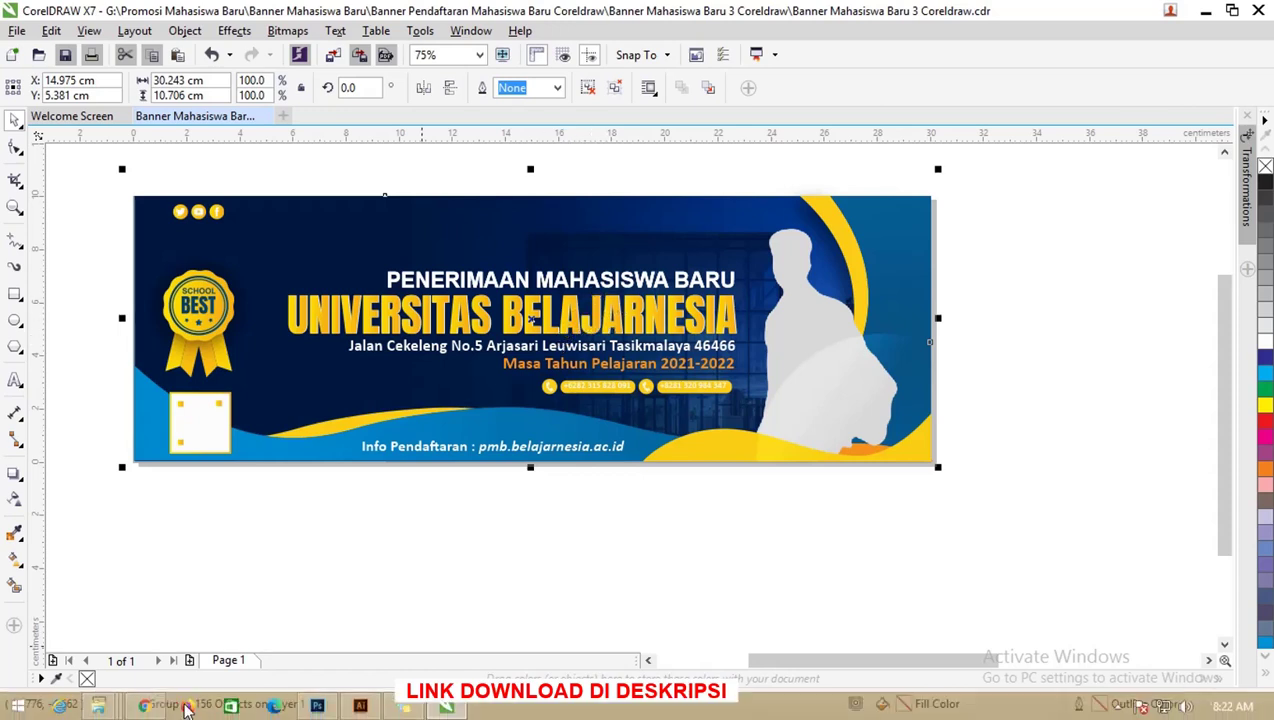
pyautogui.moveTo(98, 706)
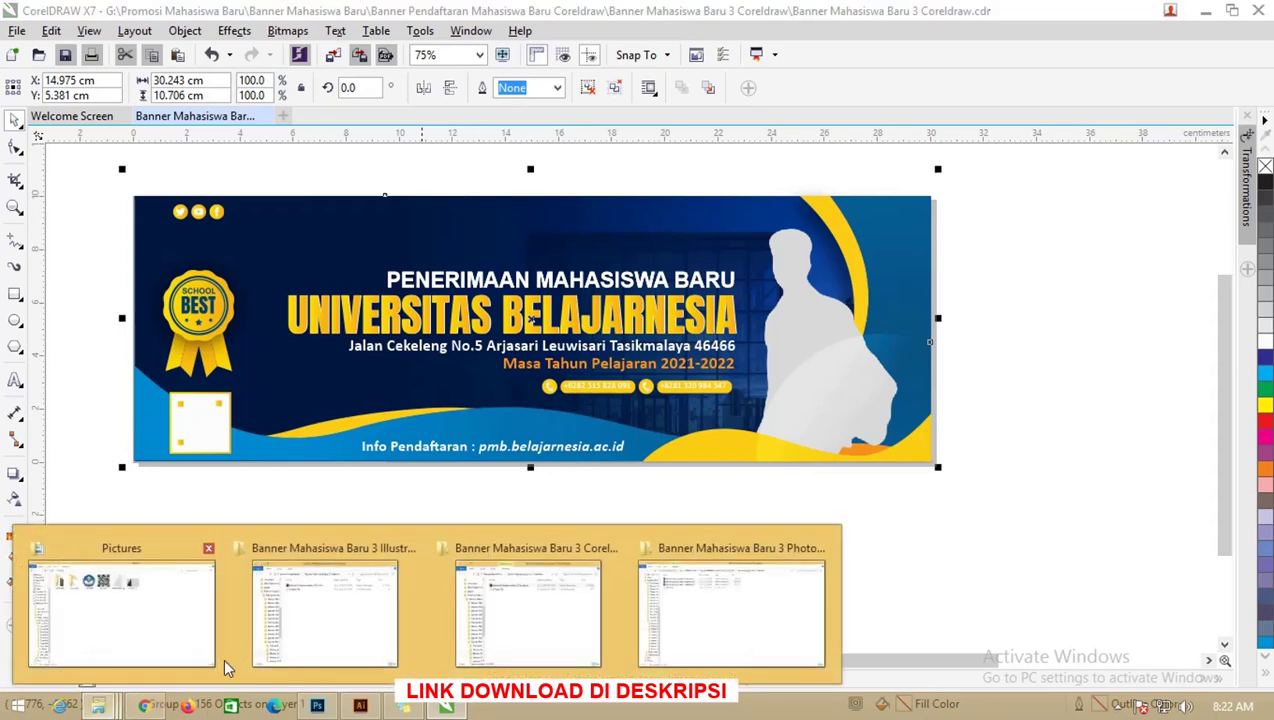
# - From the maximized Explorer window, open Banner Mahasiswa Baru 3 Illustrator in Illustrator
pyautogui.click(307, 597)
pyautogui.moveTo(887, 106); pyautogui.dragTo(725, 125)
pyautogui.doubleClick(725, 125)
pyautogui.click(323, 128)
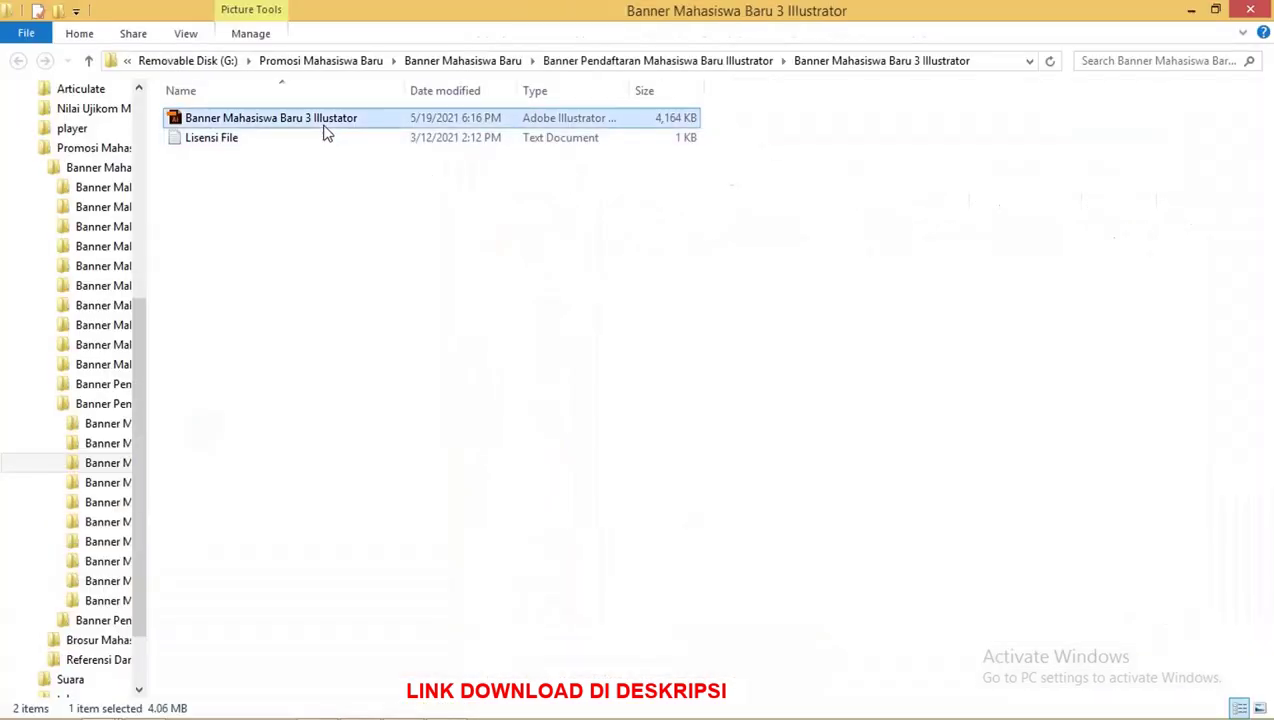
pyautogui.rightClick(324, 130)
pyautogui.click(338, 134)
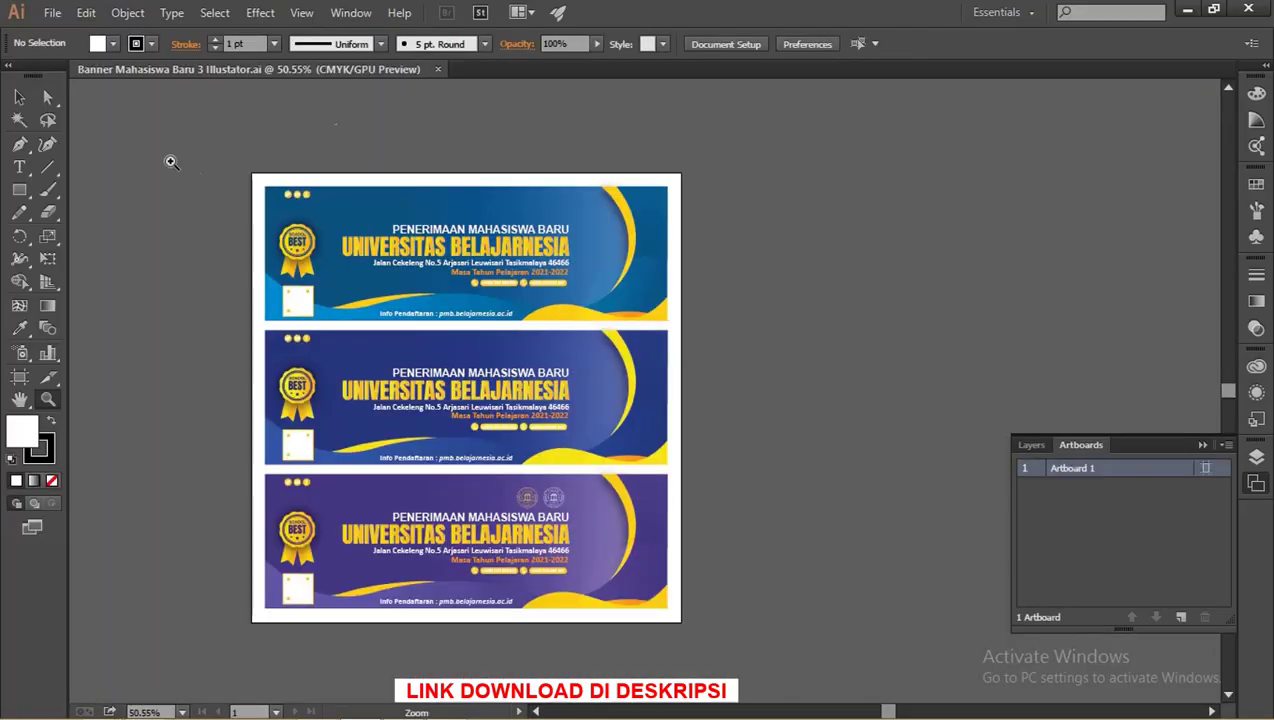
# - Resize Artboard 1 to W 30 cm and H 10 cm using the Artboard tool
pyautogui.click(19, 97)
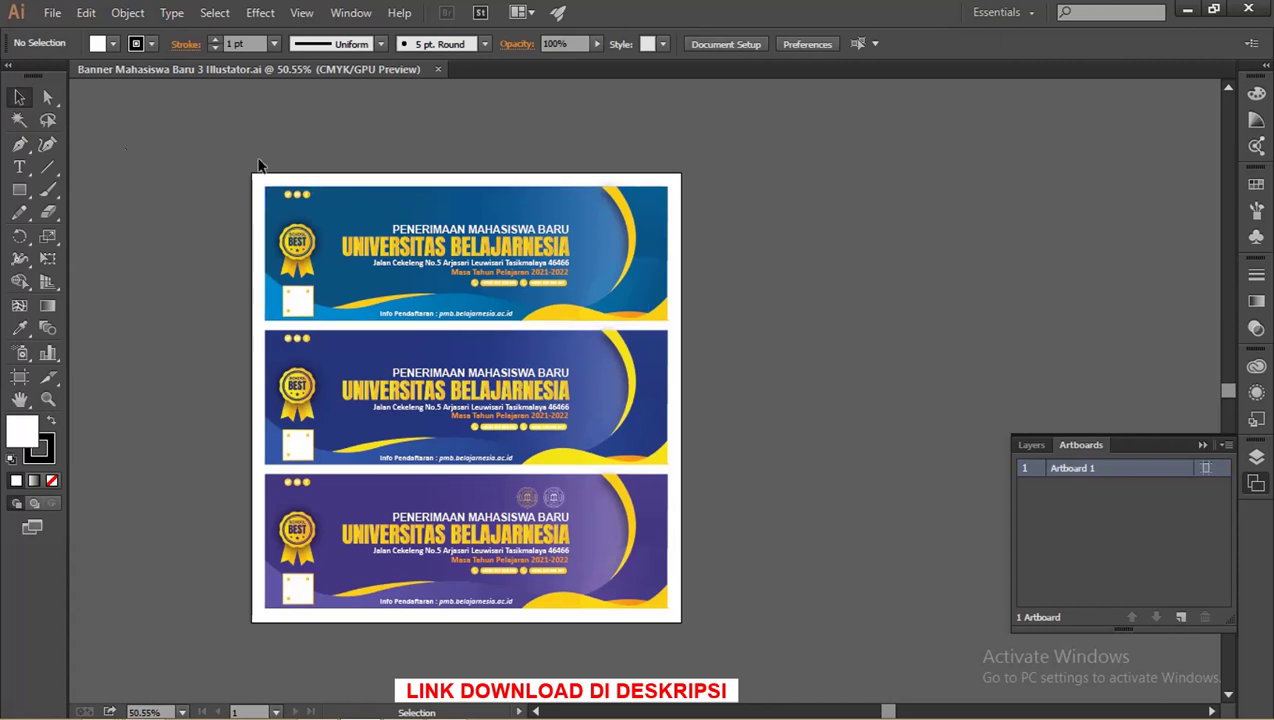
pyautogui.click(1206, 445)
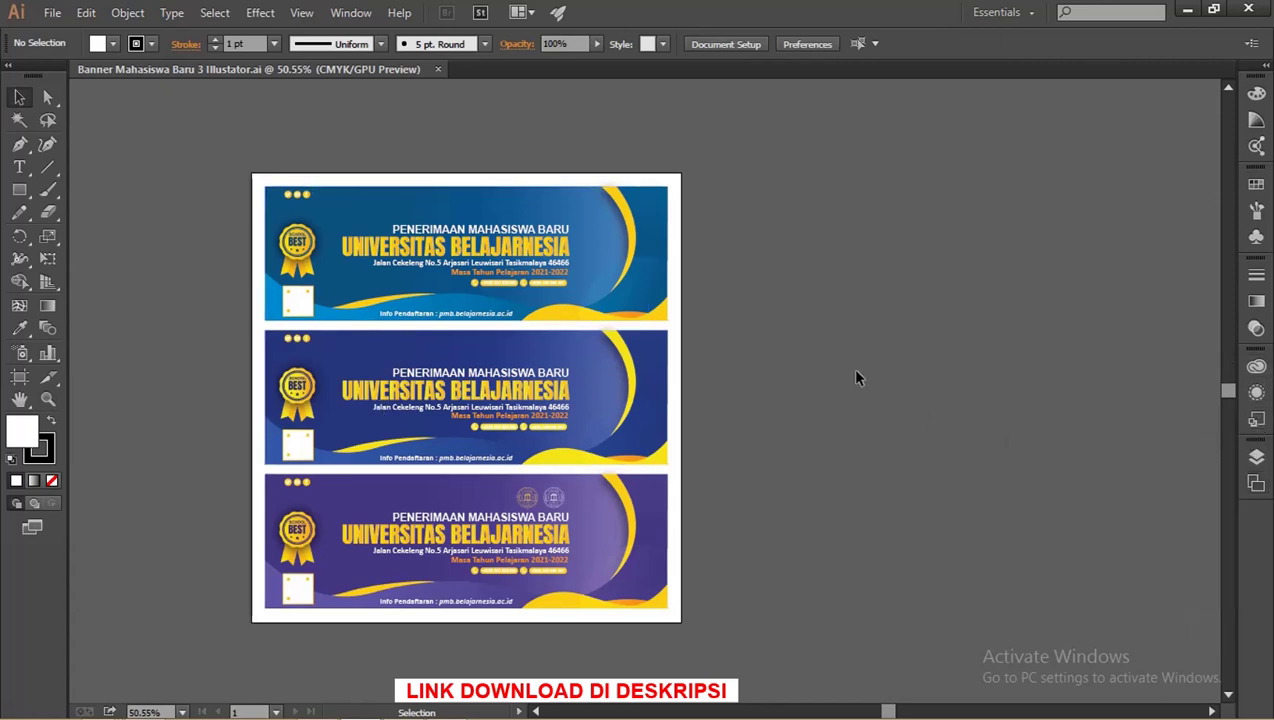
pyautogui.click(19, 377)
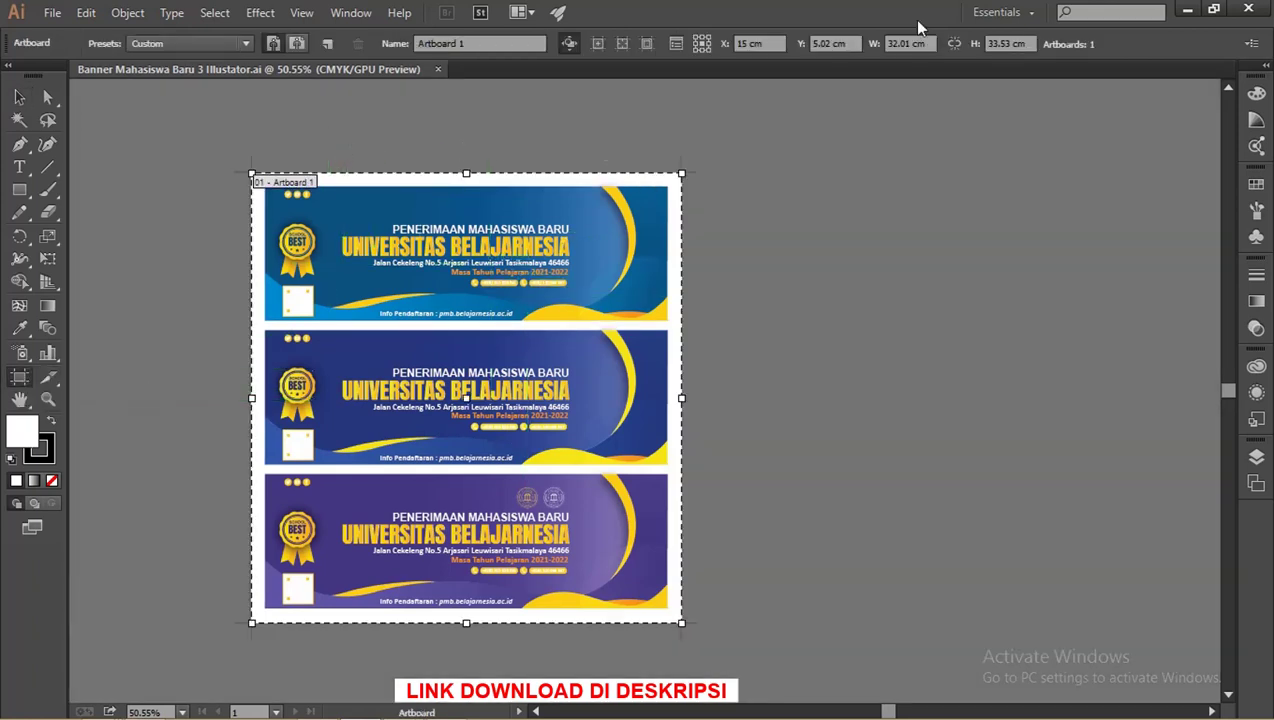
pyautogui.moveTo(927, 43); pyautogui.dragTo(897, 44)
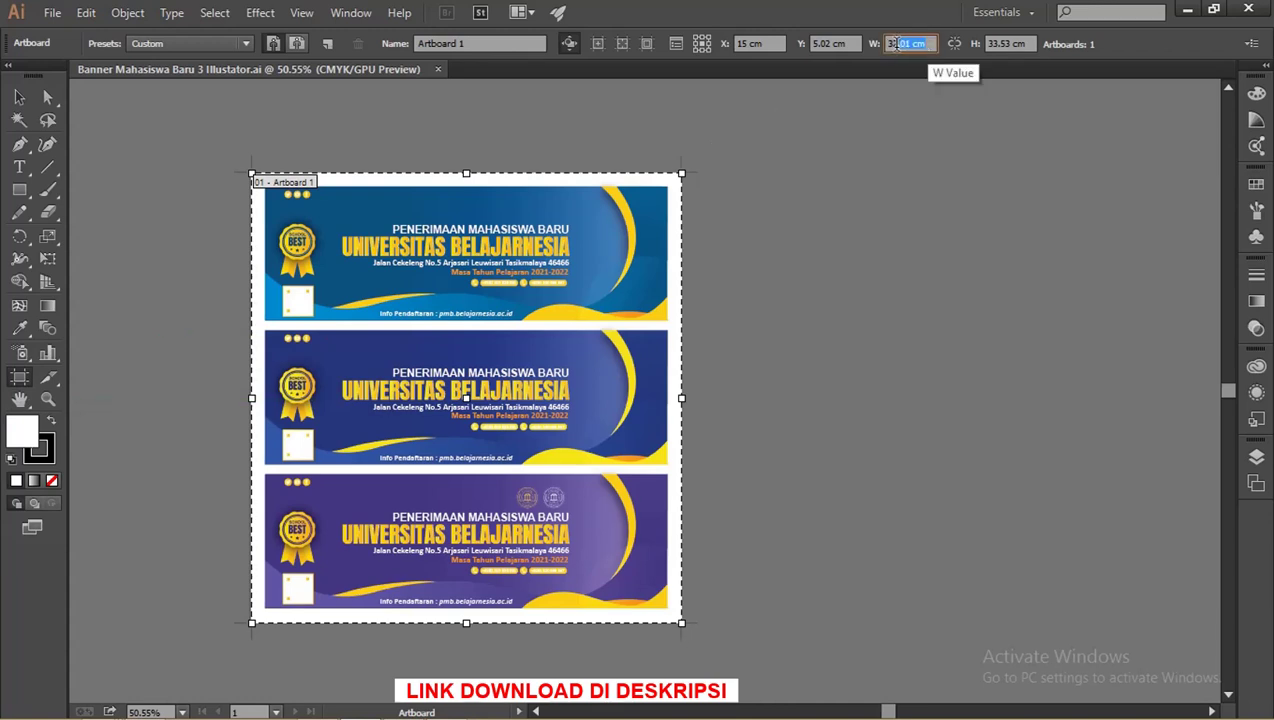
pyautogui.write('30')
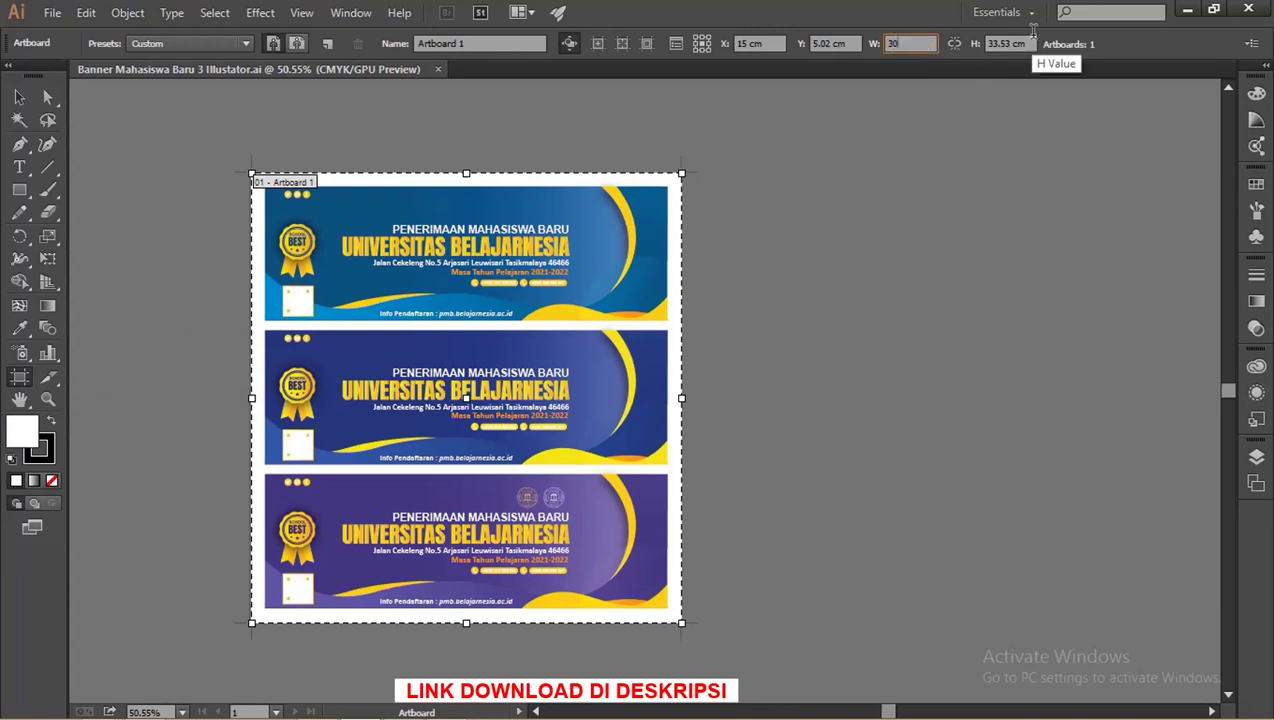
pyautogui.press('Tab')
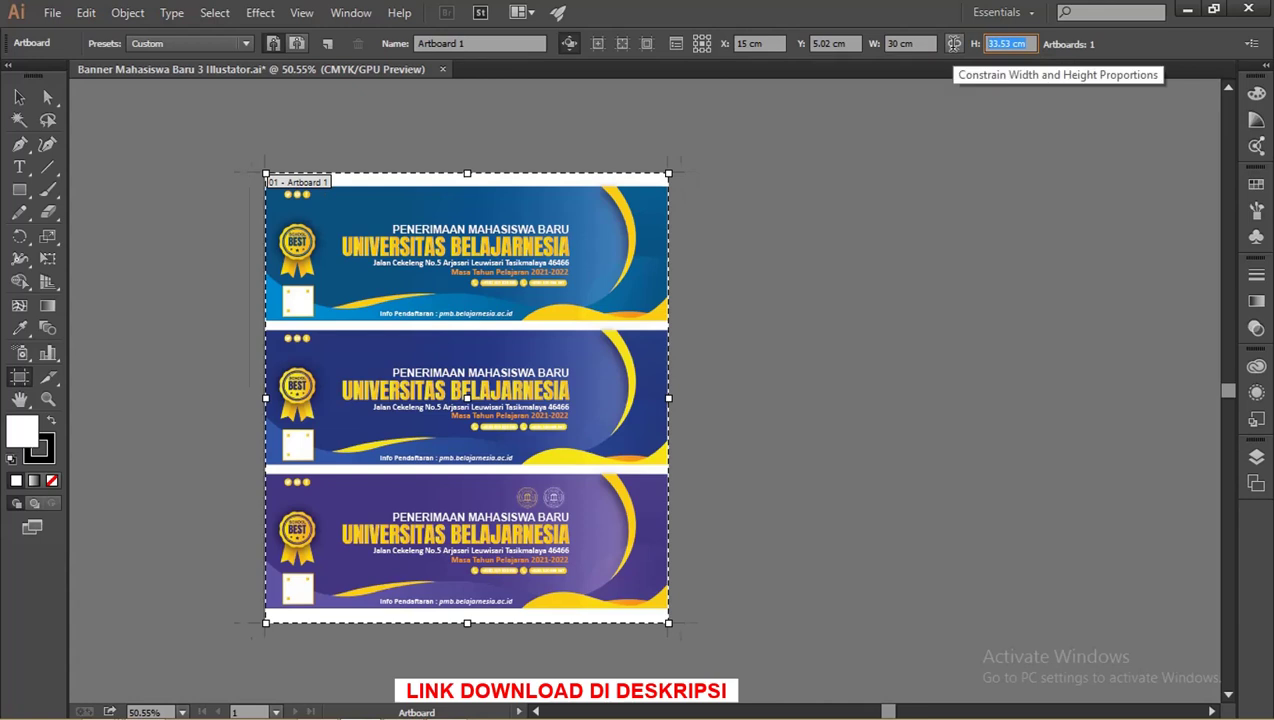
pyautogui.write('10')
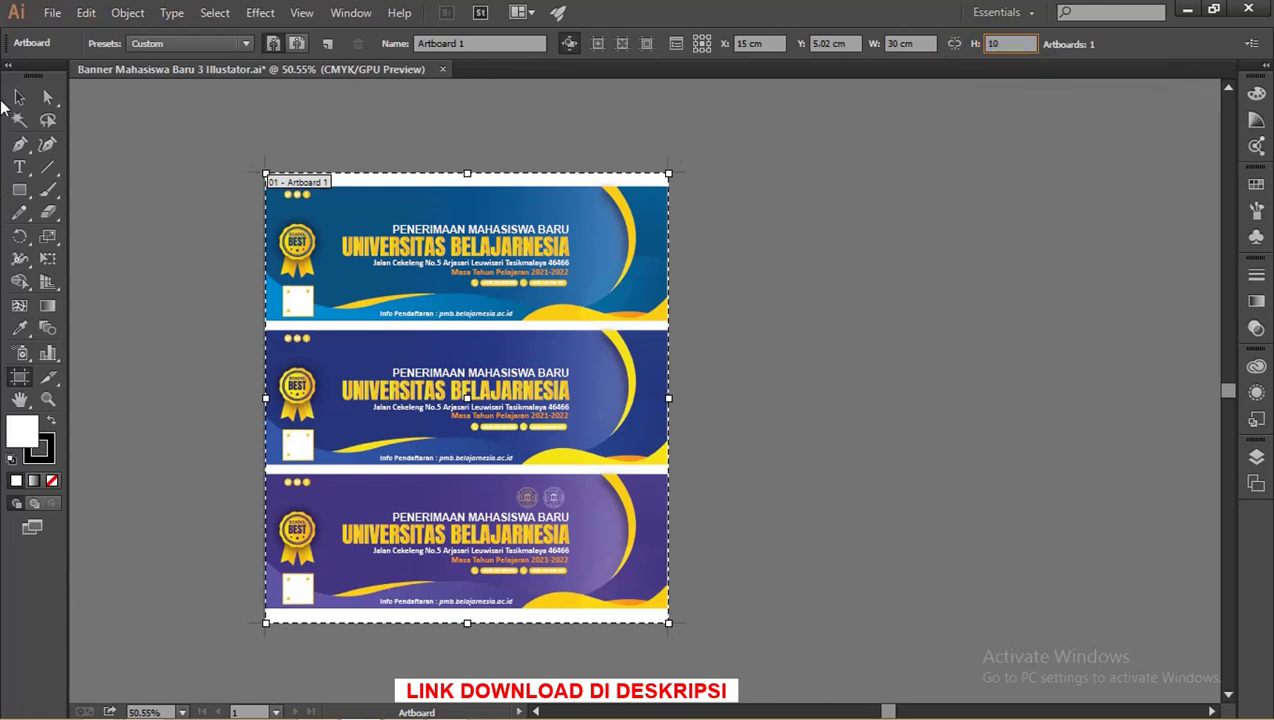
pyautogui.click(20, 97)
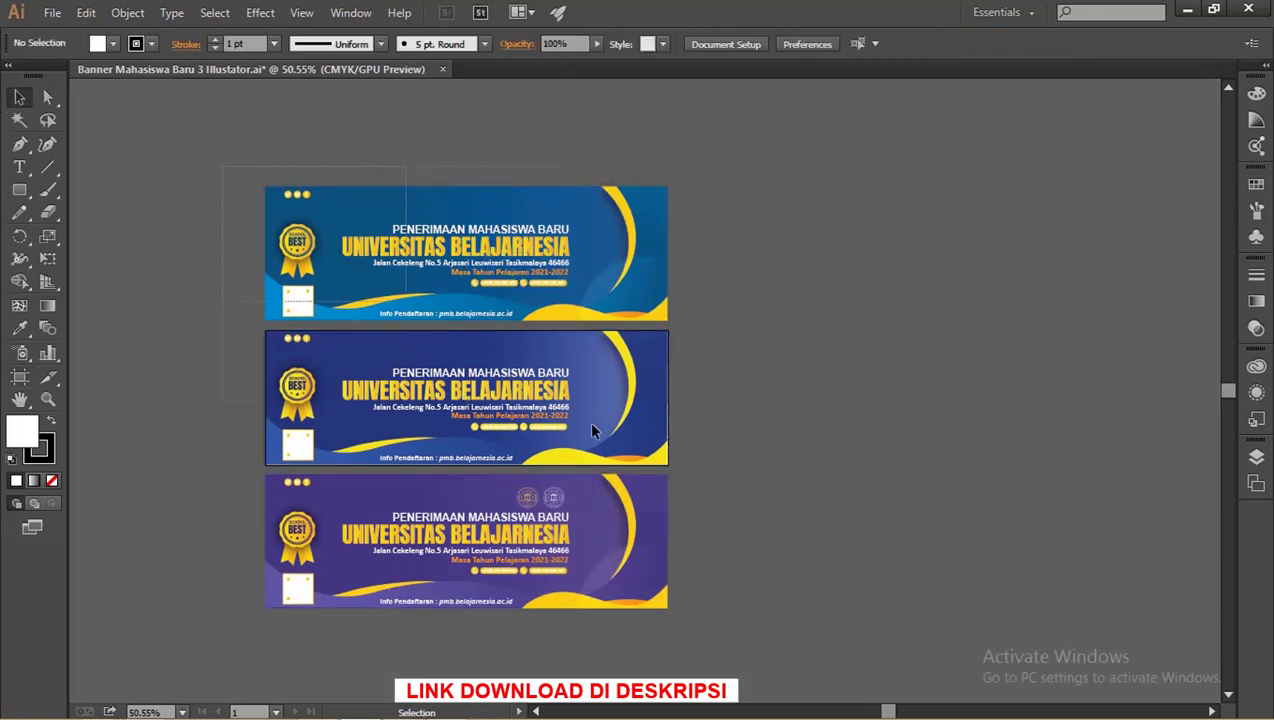
pyautogui.moveTo(228, 170); pyautogui.dragTo(752, 612)
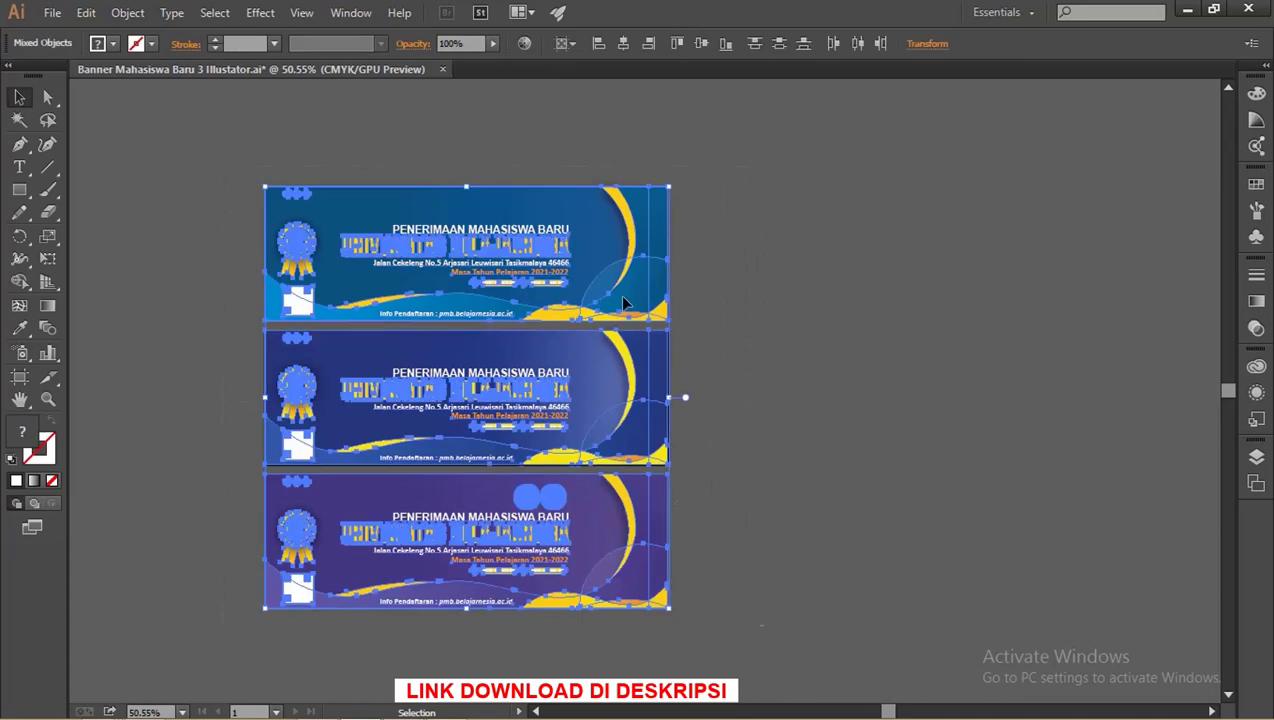
# - Move the three banners off the artboard to the right and select the top blue banner
pyautogui.moveTo(622, 302); pyautogui.dragTo(997, 222)
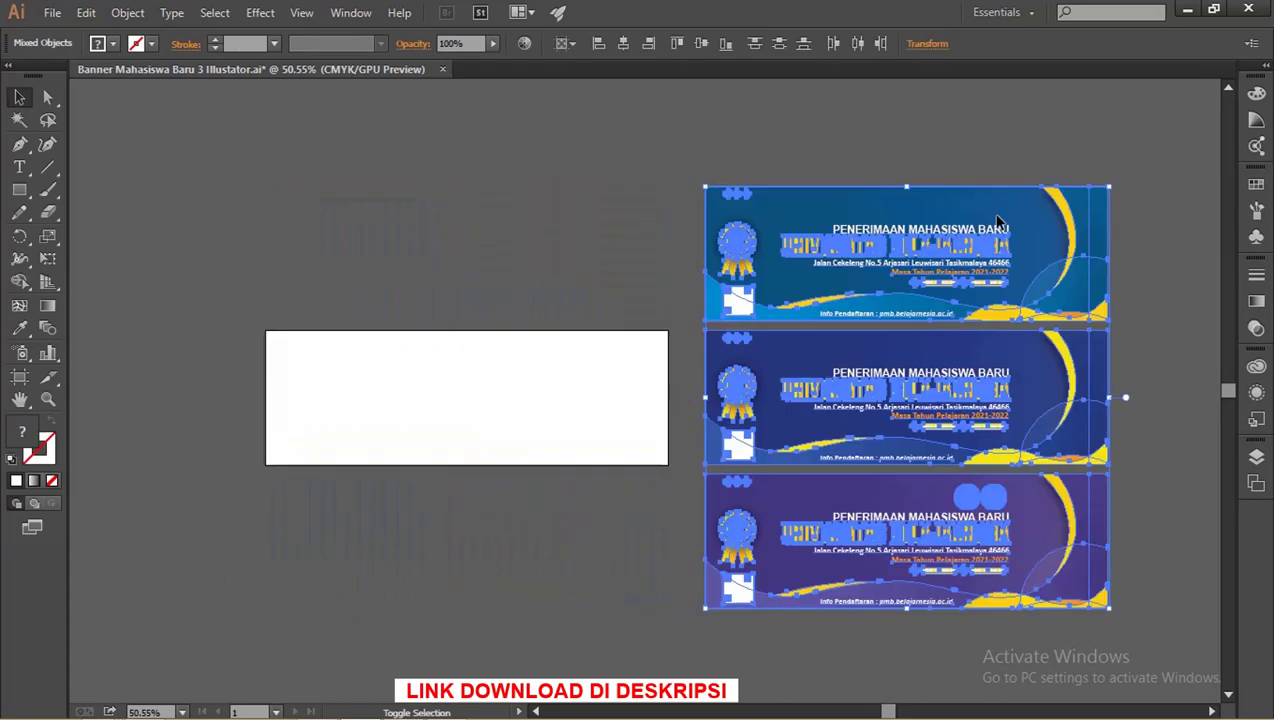
pyautogui.click(618, 181)
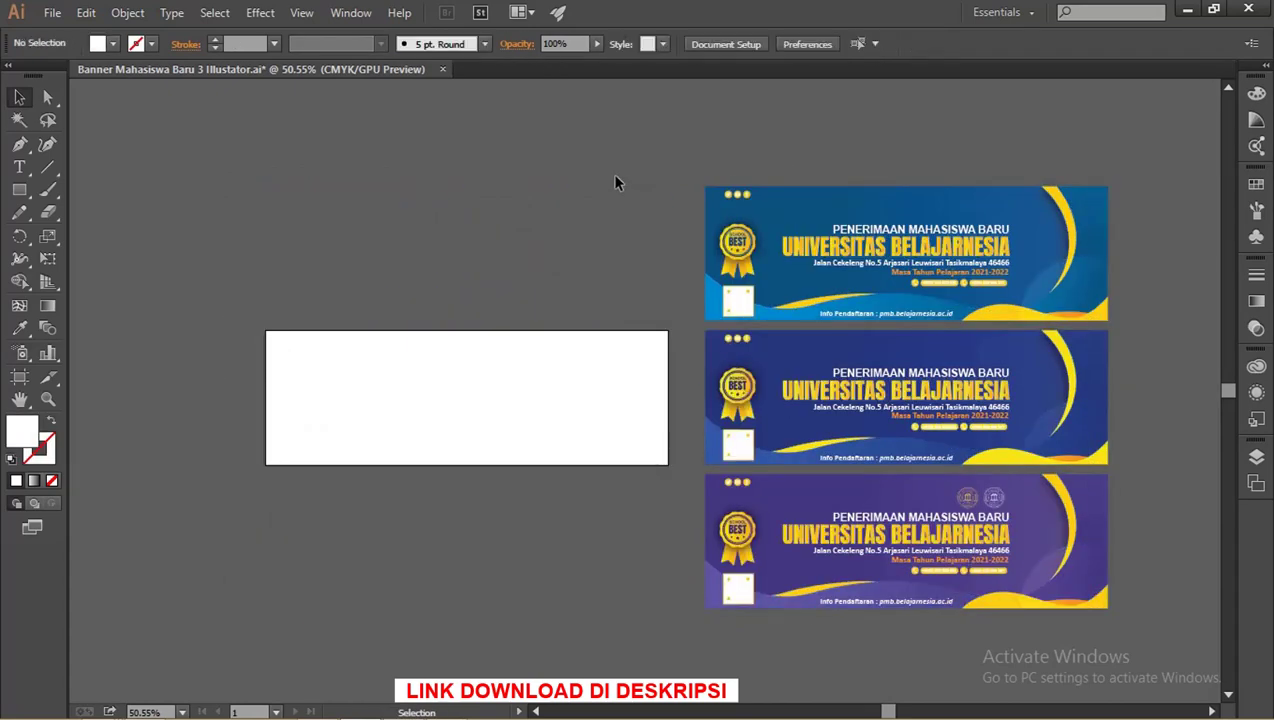
pyautogui.moveTo(688, 155)
pyautogui.mouseDown()
pyautogui.moveTo(958, 288)
pyautogui.moveTo(1139, 332)
pyautogui.mouseUp()
pyautogui.click(947, 162)
pyautogui.moveTo(871, 250); pyautogui.dragTo(1144, 322)
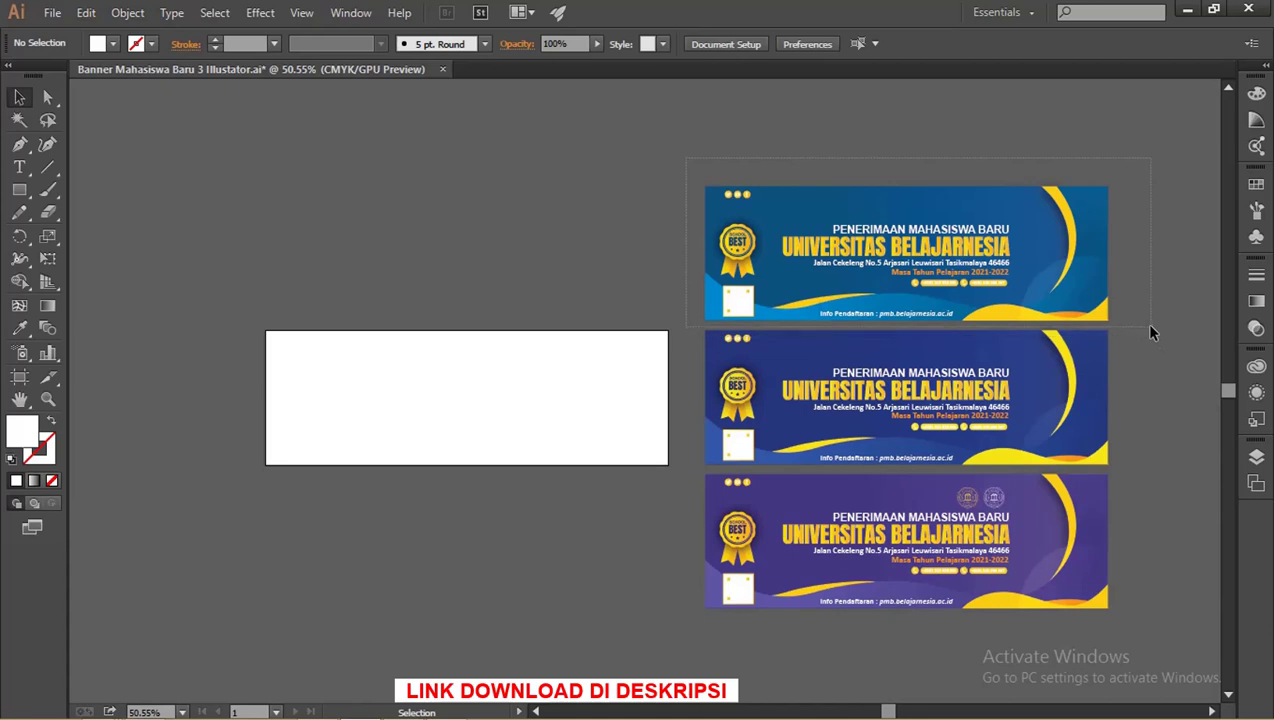
pyautogui.press('v')
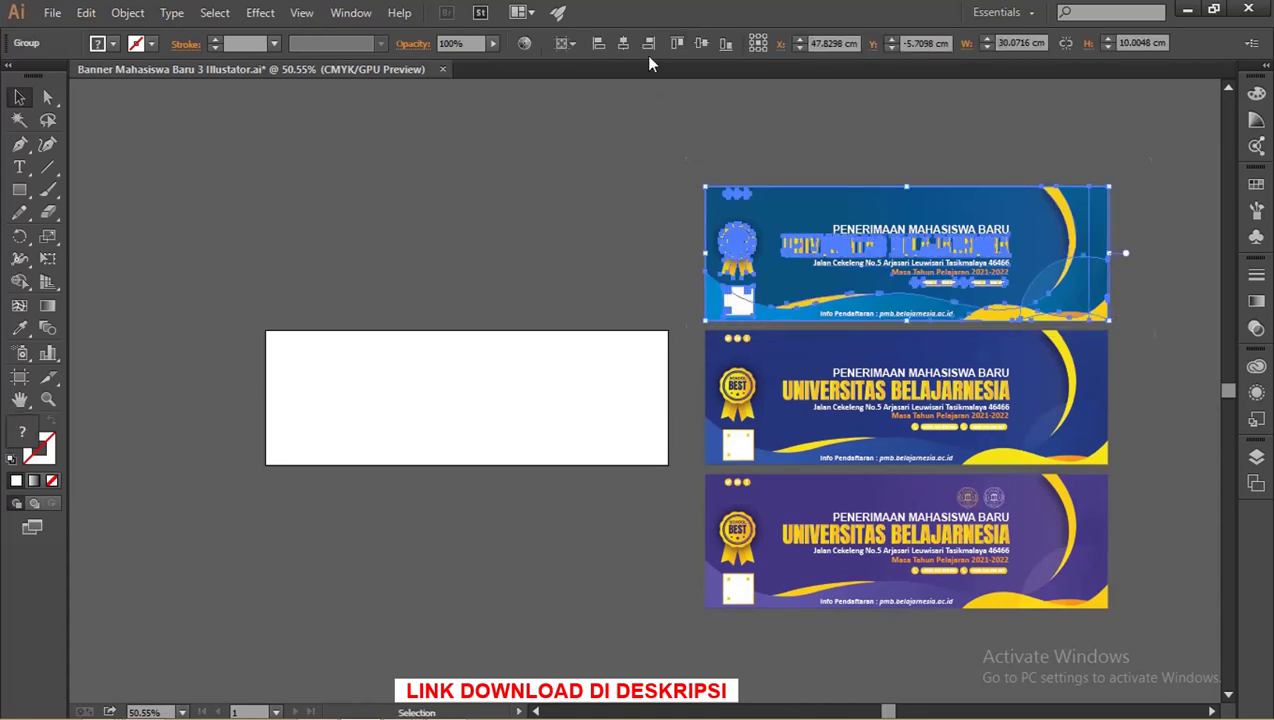
# - Align the blue banner horizontally and vertically to the artboard and place it on the artboard
pyautogui.click(623, 43)
pyautogui.click(567, 43)
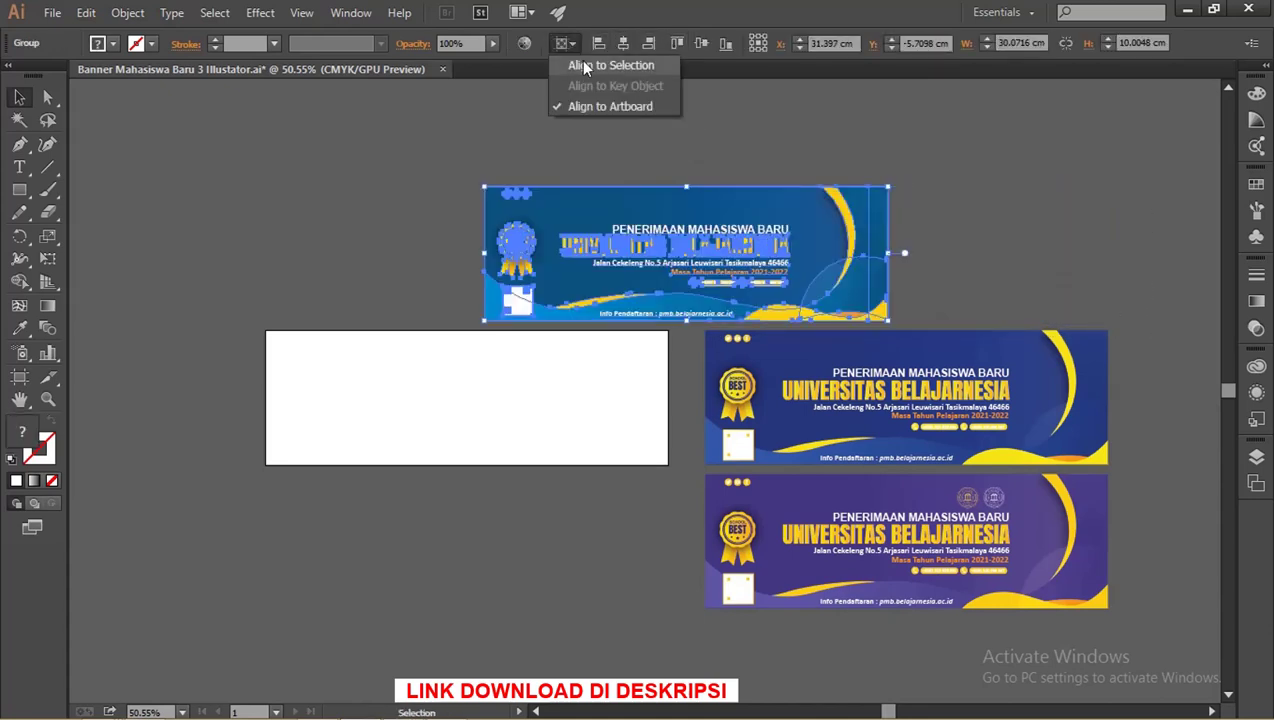
pyautogui.click(583, 104)
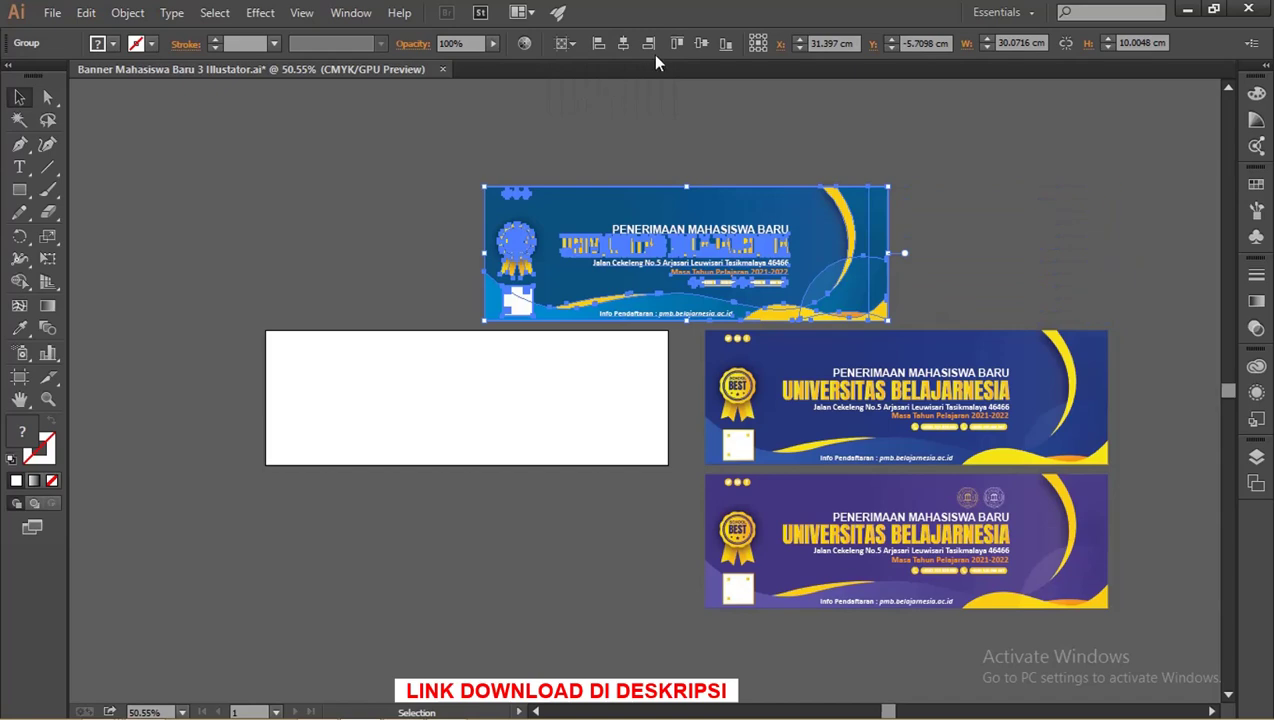
pyautogui.click(723, 45)
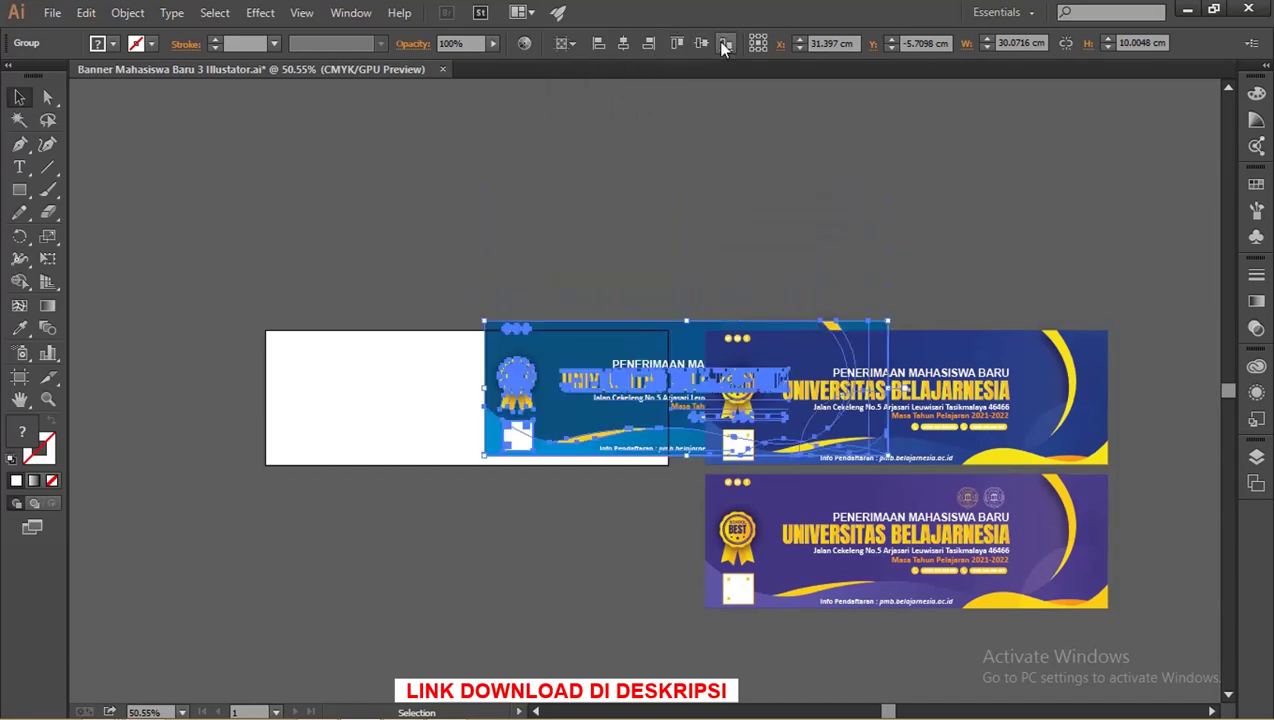
pyautogui.click(601, 43)
pyautogui.moveTo(597, 362); pyautogui.dragTo(385, 371)
# - Reselect the blue banner, zoom in on it and nudge it slightly right
pyautogui.click(451, 276)
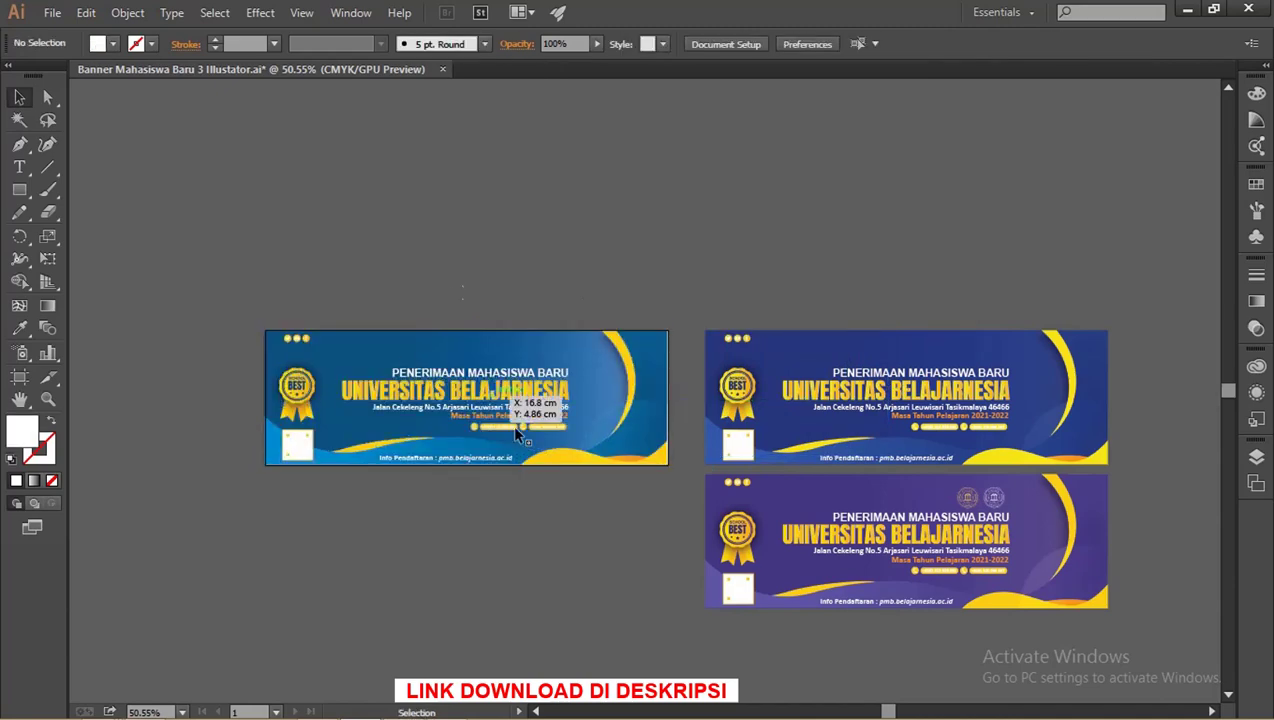
pyautogui.click(660, 331)
pyautogui.press('z')
pyautogui.moveTo(480, 377); pyautogui.dragTo(632, 353)
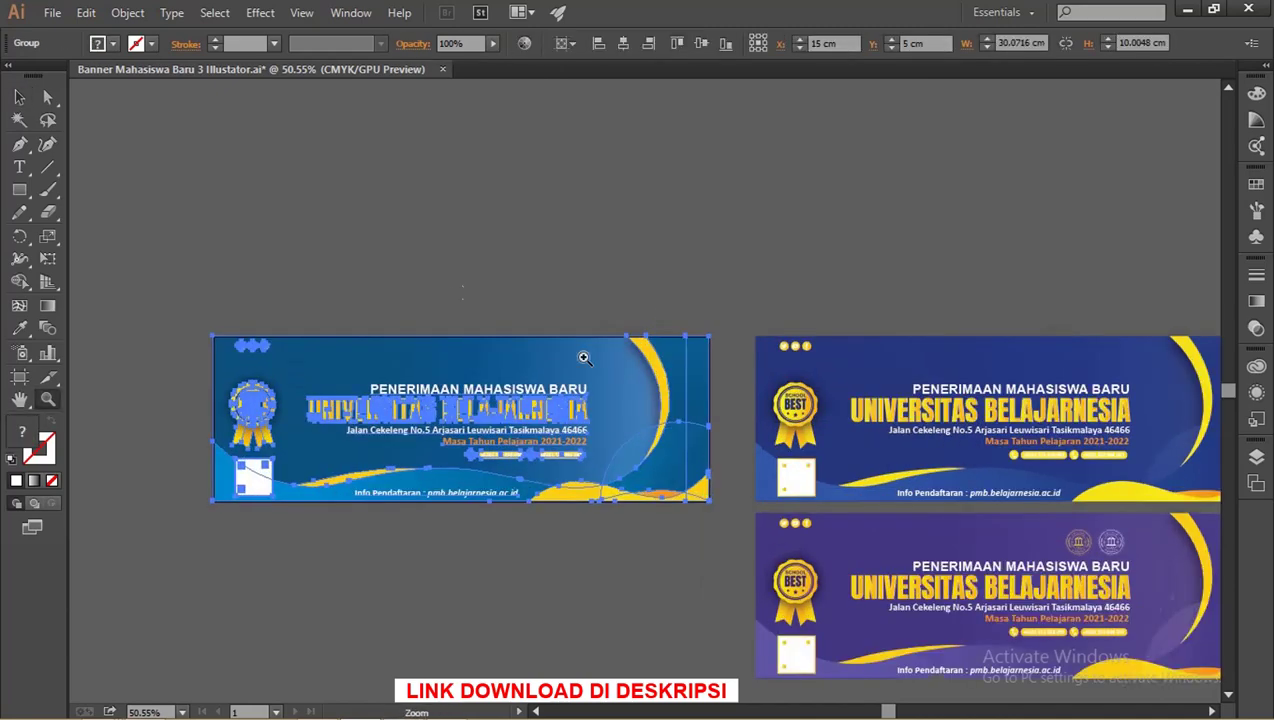
pyautogui.press('v')
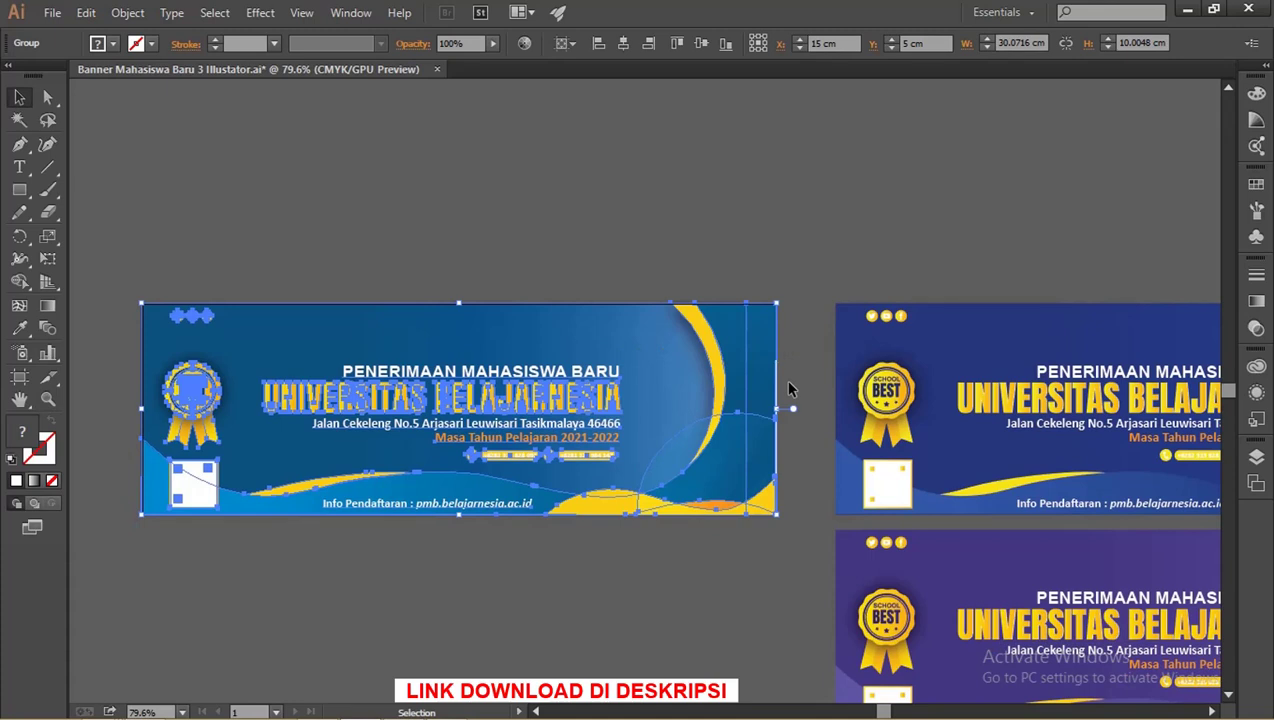
pyautogui.press('Right')
# - Ungroup the blue banner, then switch to the Pictures folder window
pyautogui.rightClick(630, 369)
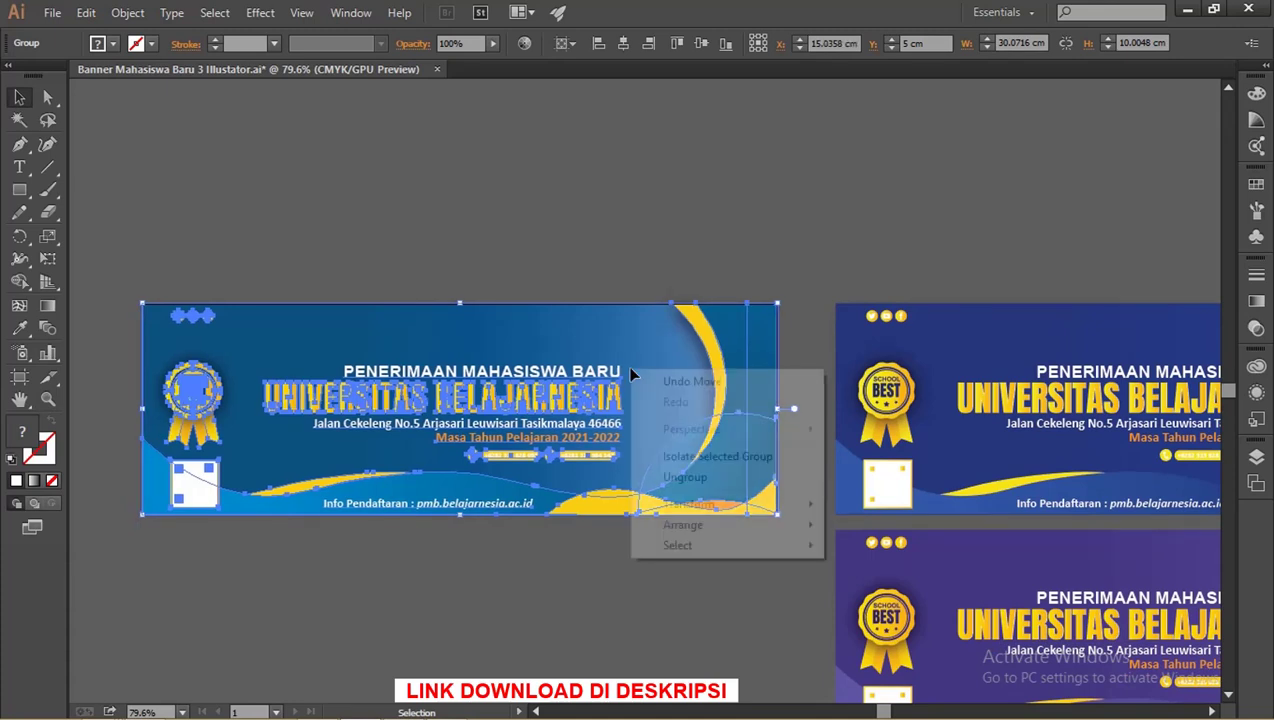
pyautogui.click(709, 476)
pyautogui.click(558, 216)
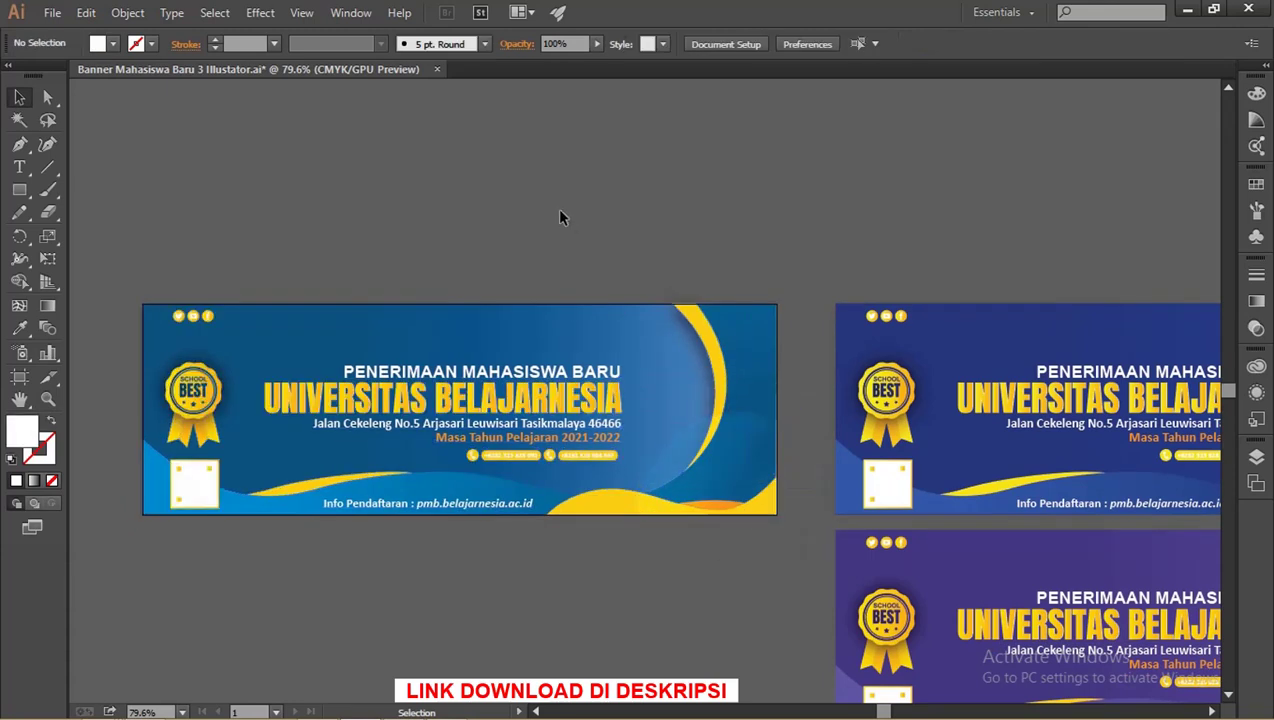
pyautogui.hotkey('alt', 'Tab')
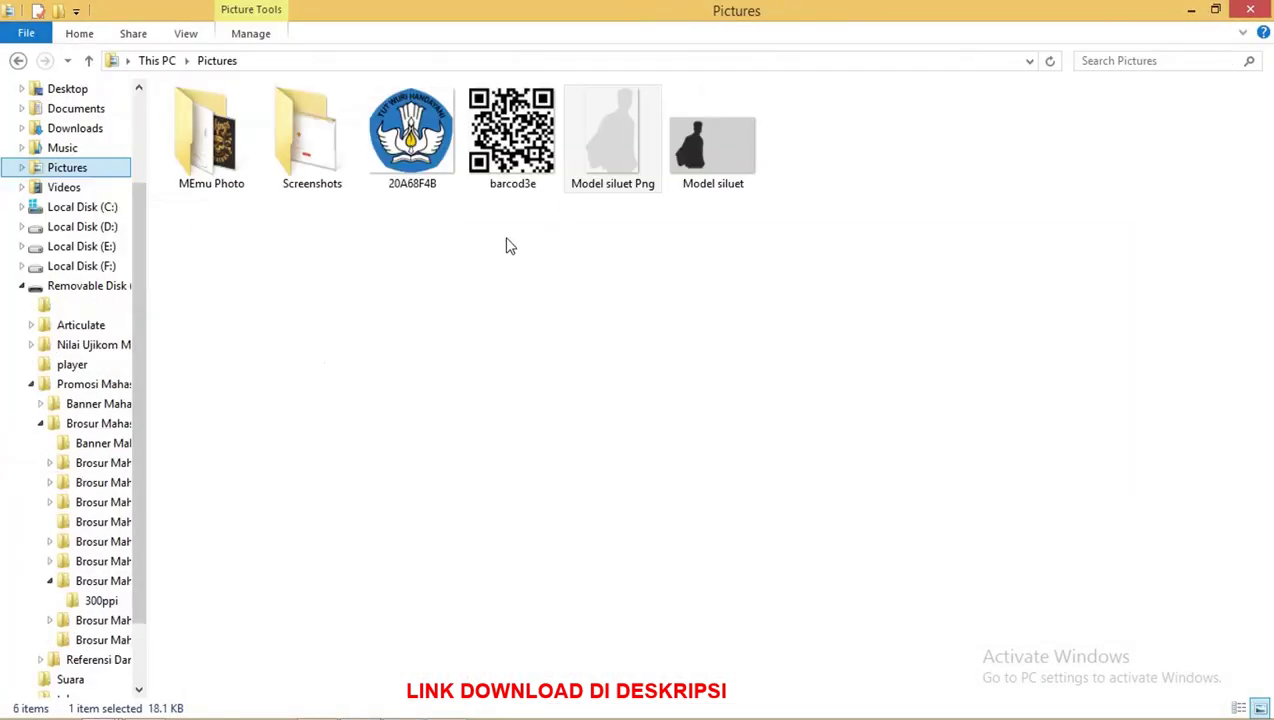
# - Drag the Model siluet Png image from Pictures toward Illustrator via the taskbar
pyautogui.moveTo(612, 140); pyautogui.dragTo(432, 712)
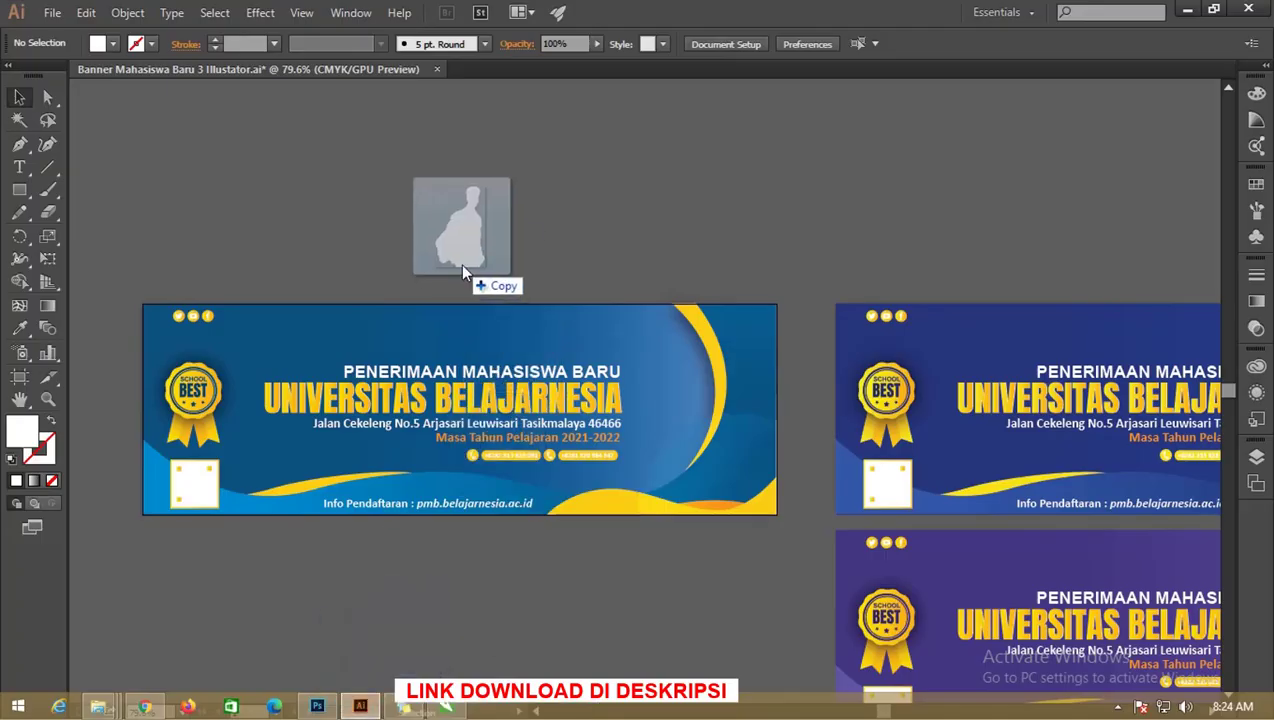
# - Drop the Model siluet Png image over the blue banner and shrink it
pyautogui.moveTo(432, 712); pyautogui.dragTo(462, 272)
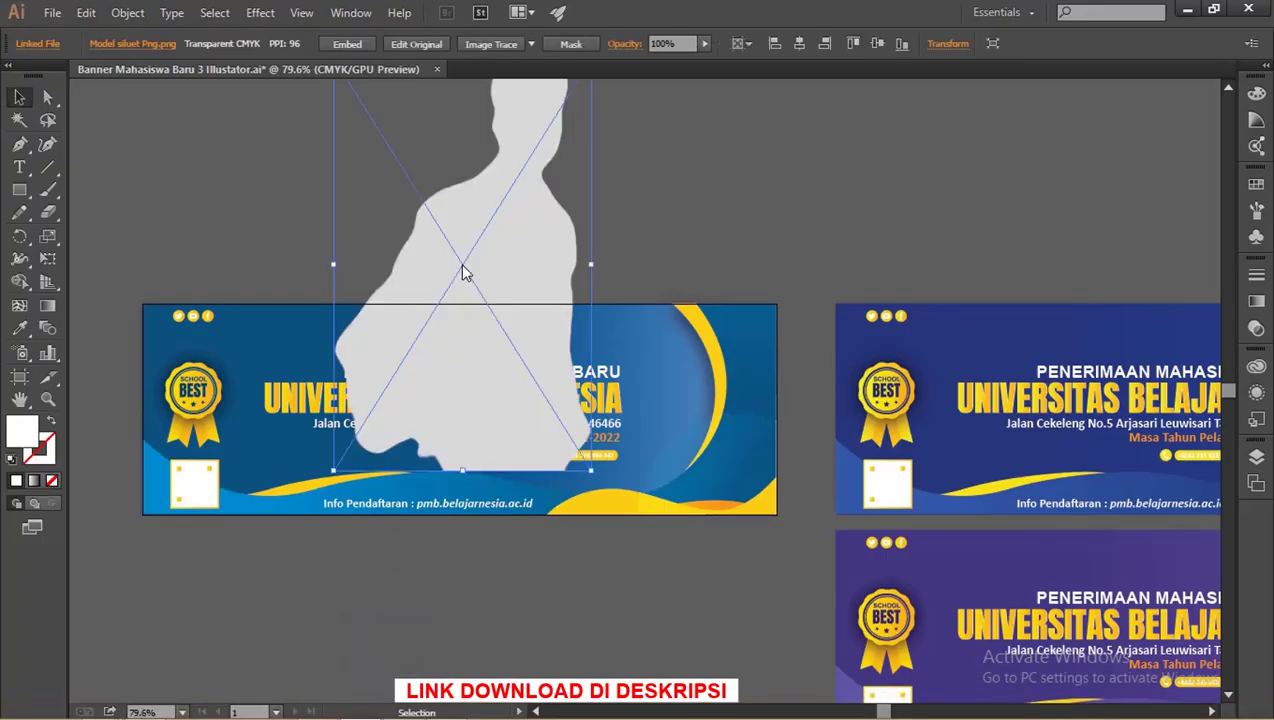
pyautogui.scroll(-1, 518, 265)
pyautogui.moveTo(490, 162); pyautogui.dragTo(525, 272)
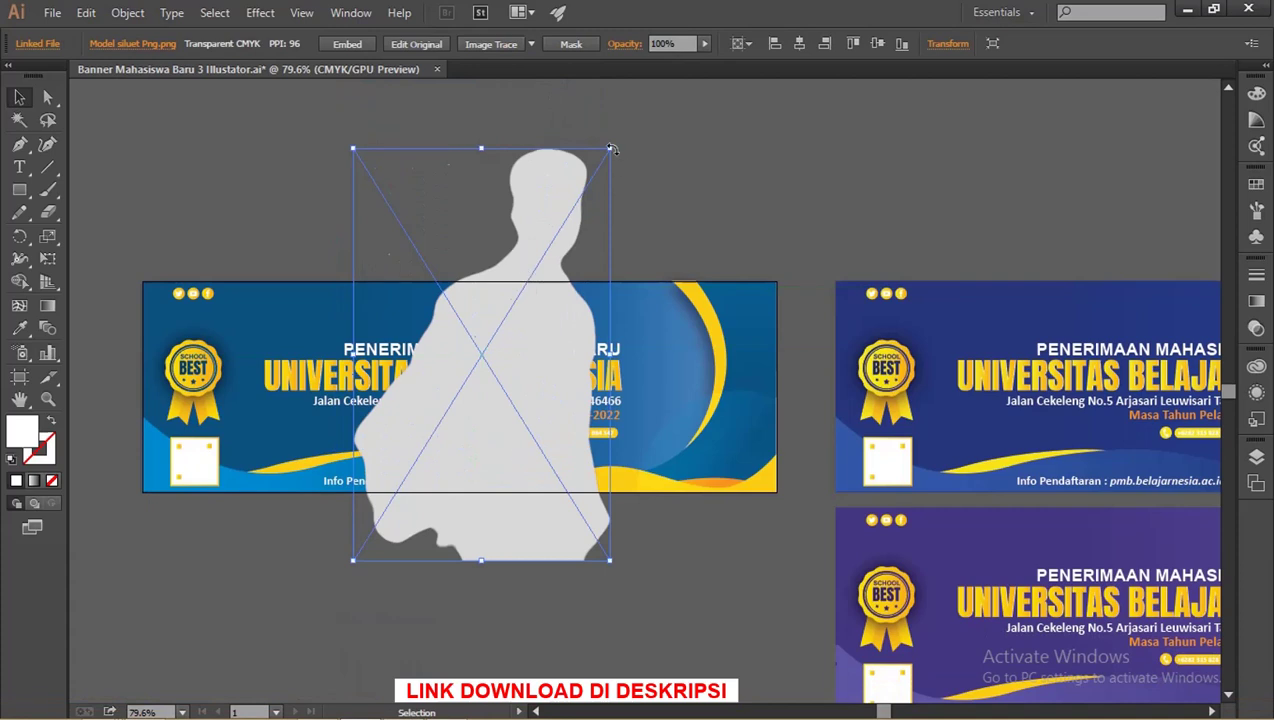
pyautogui.moveTo(612, 148); pyautogui.dragTo(557, 233)
# - Mirror the silhouette horizontally, then resize it and move it to the banner's right side
pyautogui.rightClick(507, 337)
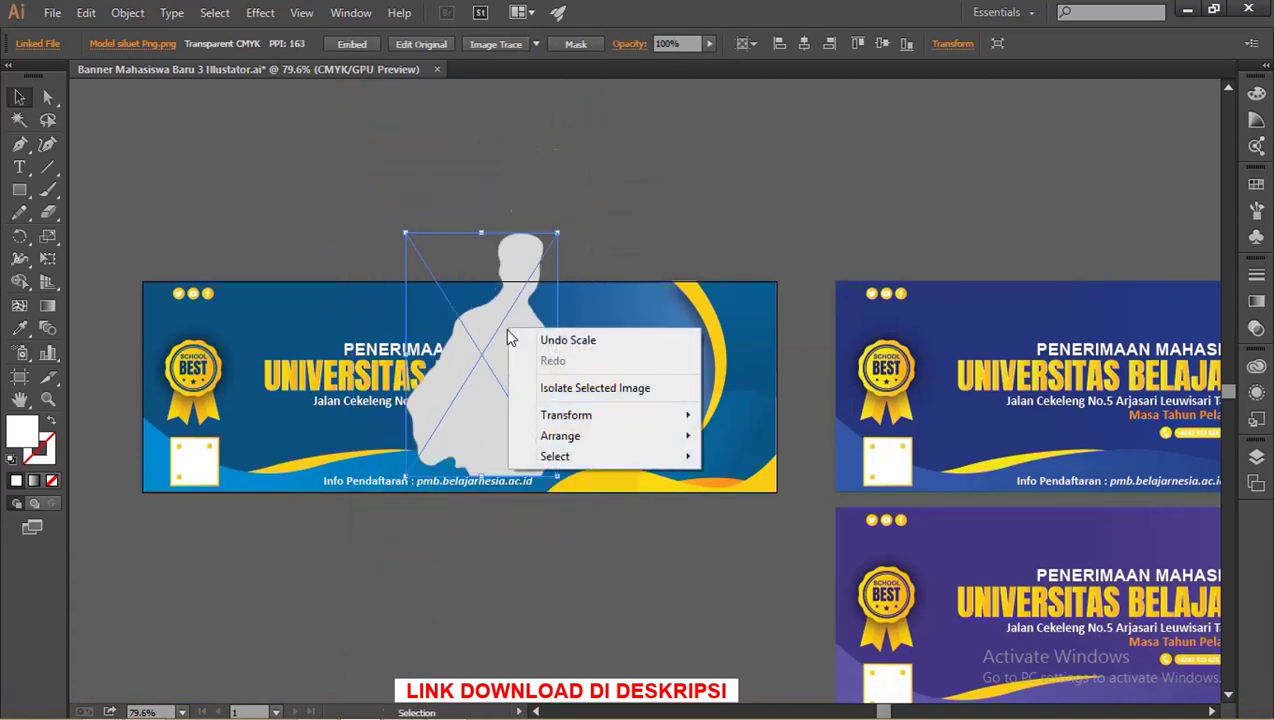
pyautogui.moveTo(566, 415)
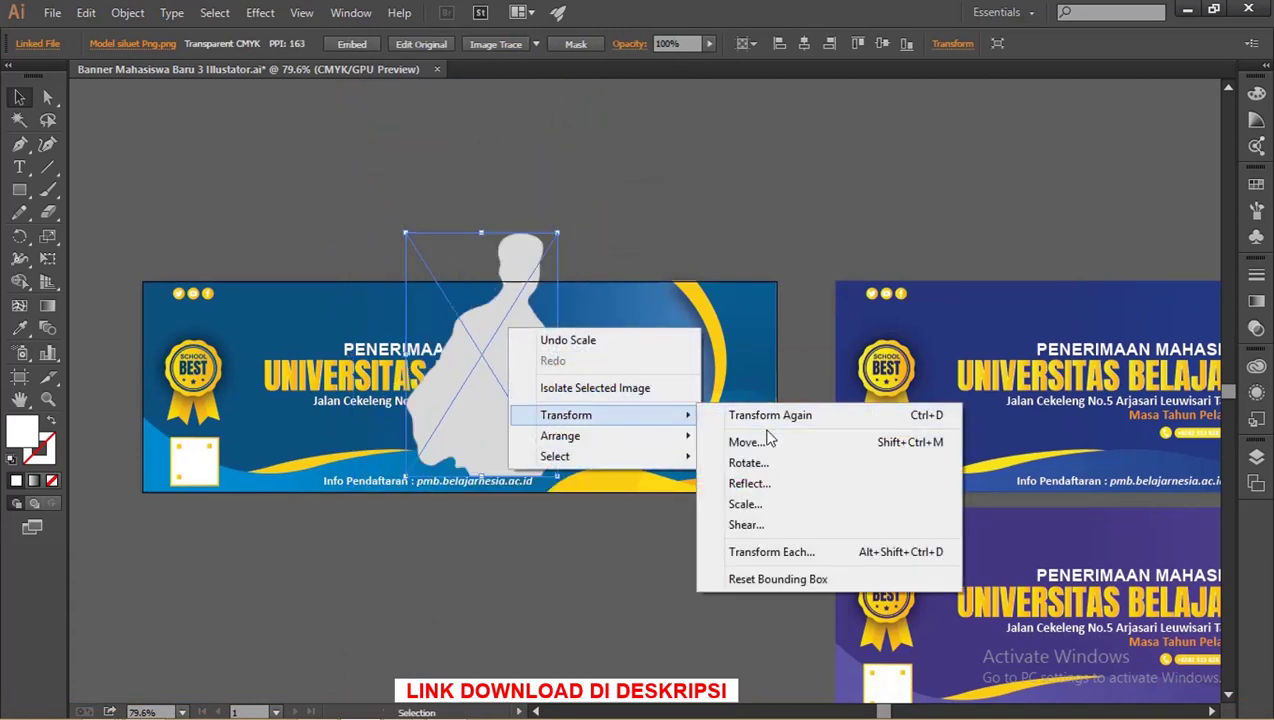
pyautogui.click(768, 484)
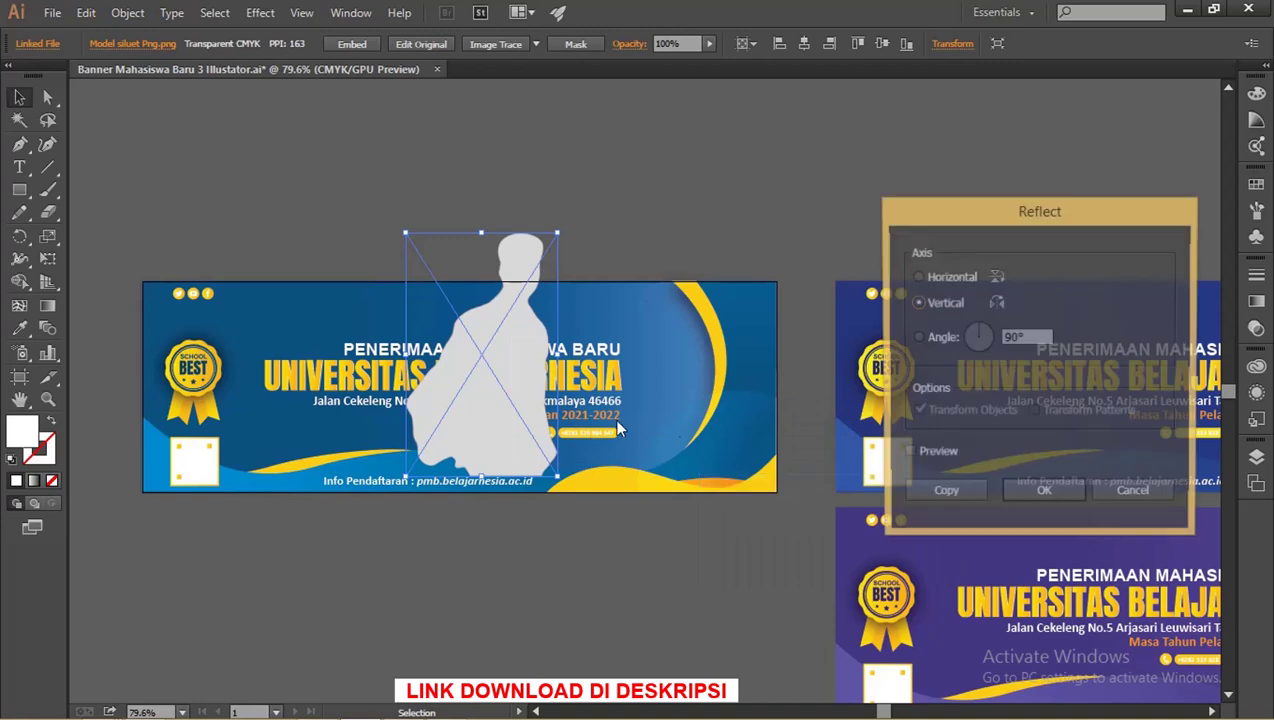
pyautogui.click(1005, 500)
pyautogui.moveTo(556, 234); pyautogui.dragTo(515, 302)
pyautogui.moveTo(459, 358); pyautogui.dragTo(706, 374)
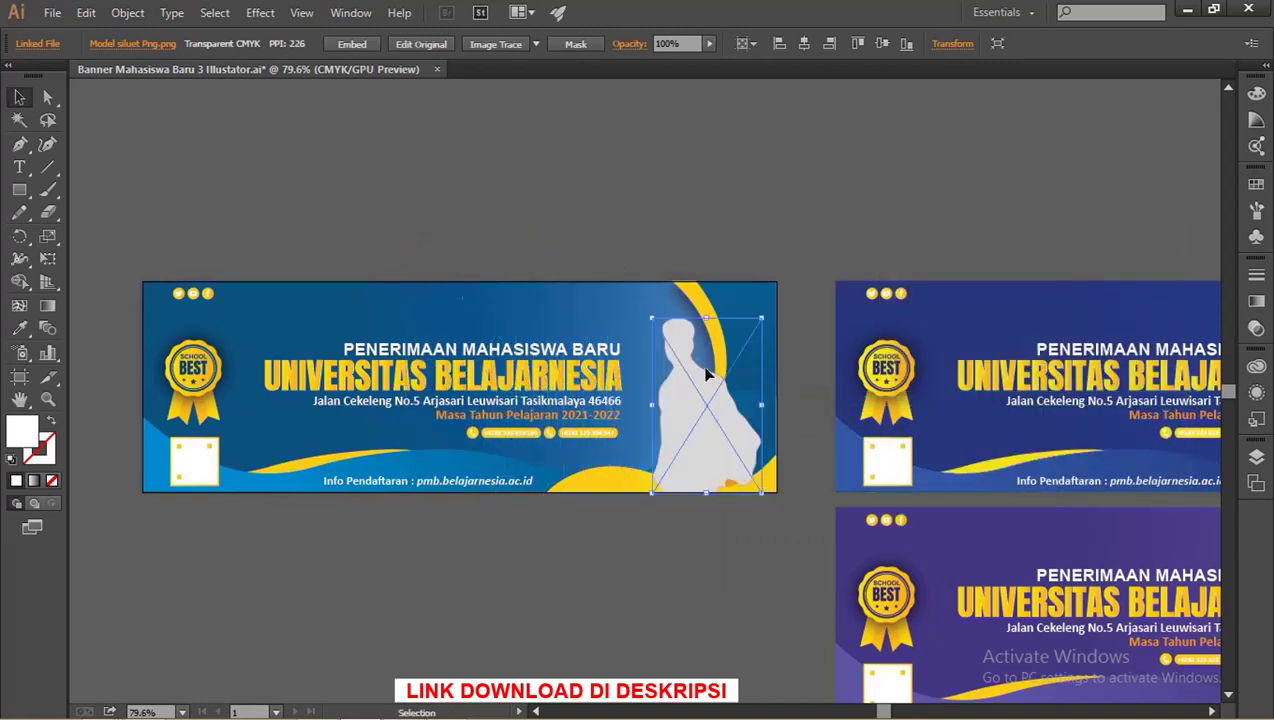
# - Enlarge the silhouette slightly so its base sits behind the bottom yellow wave
pyautogui.click(605, 490)
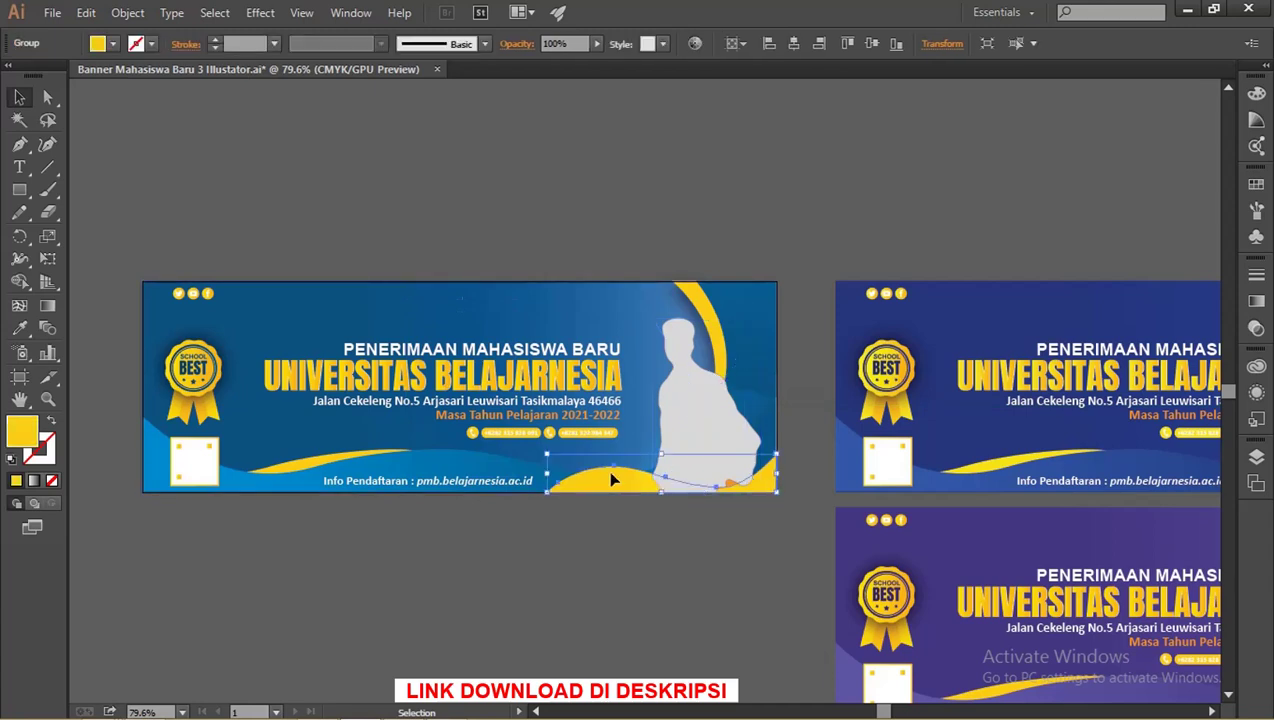
pyautogui.click(682, 394)
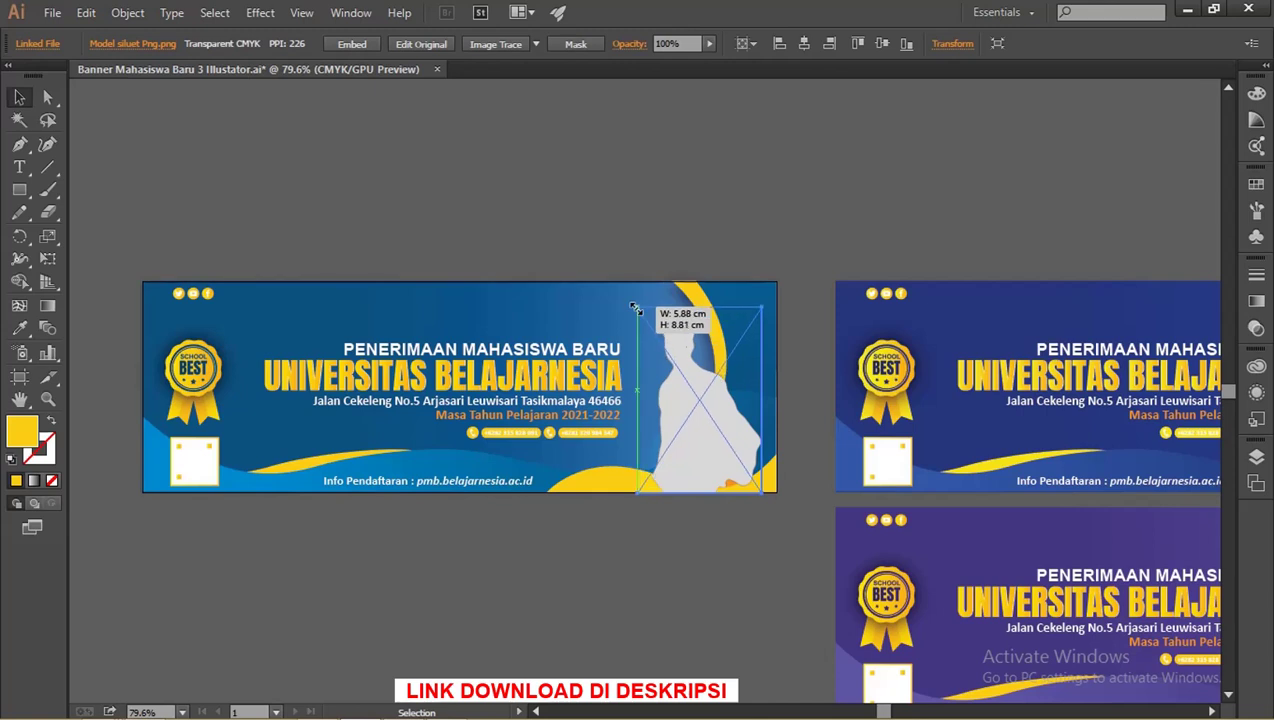
pyautogui.moveTo(652, 318); pyautogui.dragTo(644, 306)
pyautogui.click(618, 475)
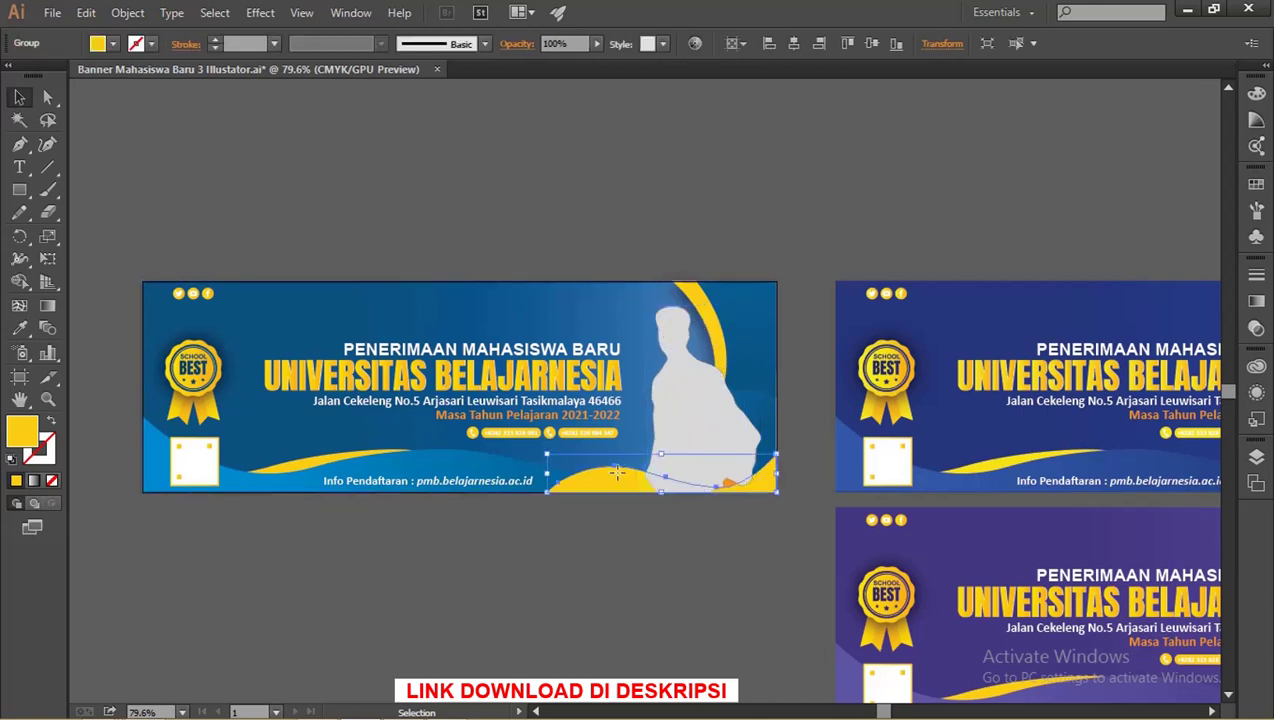
pyautogui.press('ctrl')
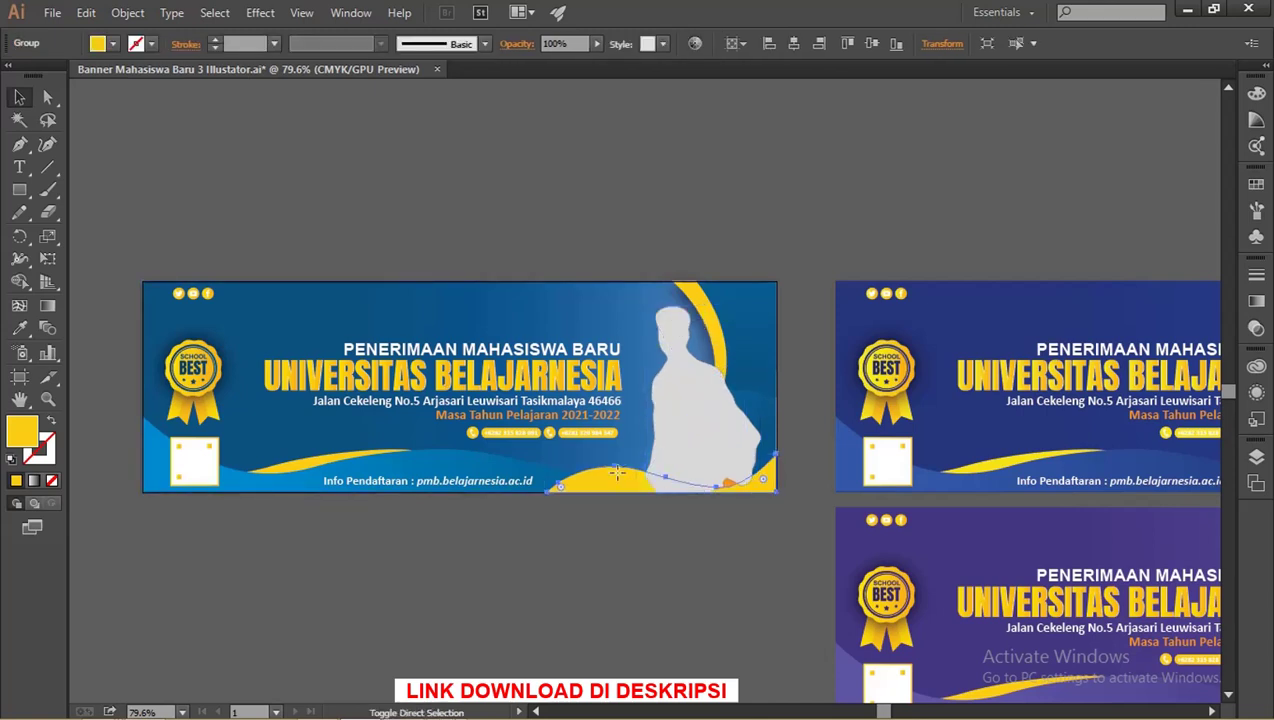
pyautogui.click(645, 525)
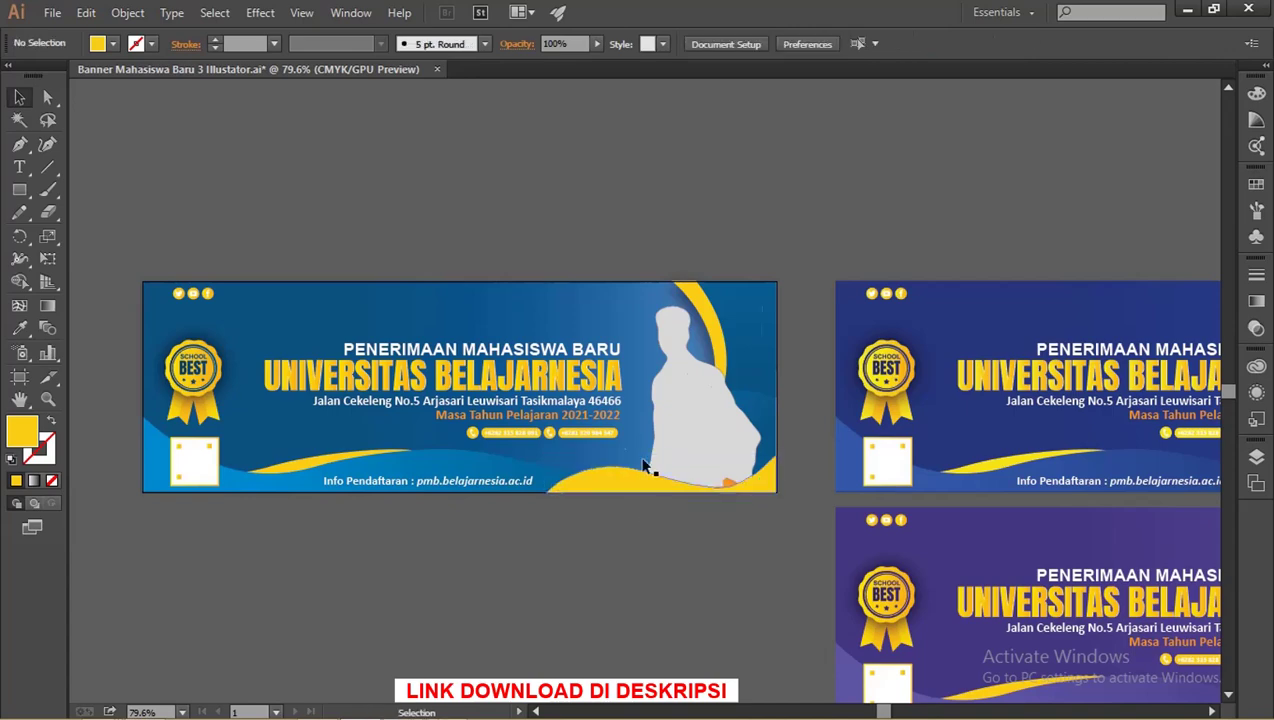
pyautogui.press('z')
pyautogui.moveTo(475, 348); pyautogui.dragTo(553, 375)
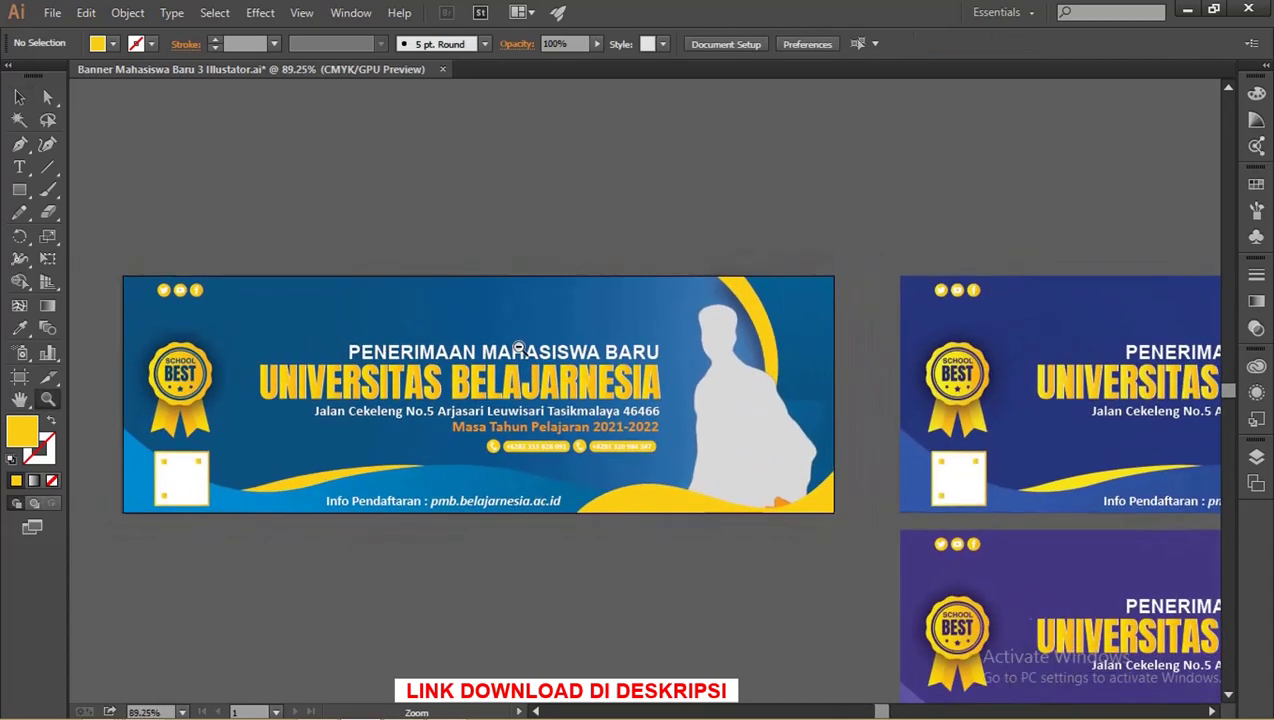
# - Drag the jane-last-BSwQWHfdU8g-unsplash photo from Bangunan Sekolah onto Illustrator's banner
pyautogui.moveTo(388, 338); pyautogui.dragTo(437, 334)
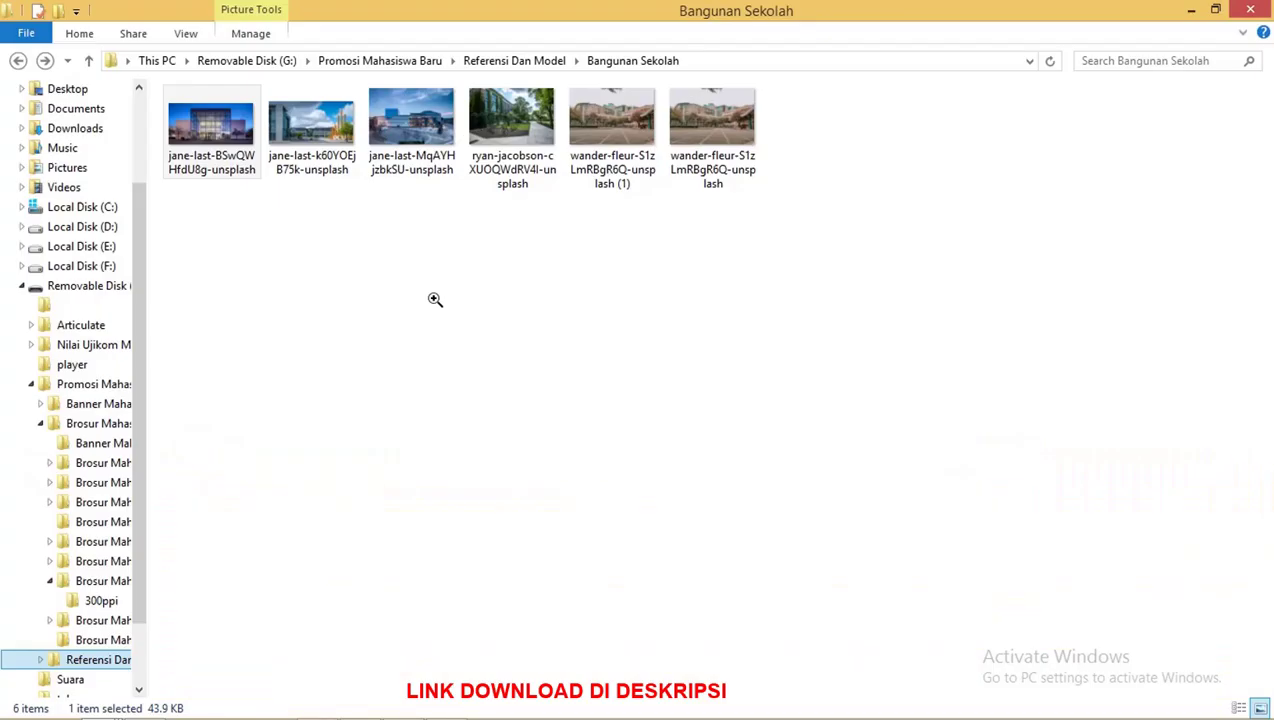
pyautogui.moveTo(256, 188); pyautogui.dragTo(610, 712)
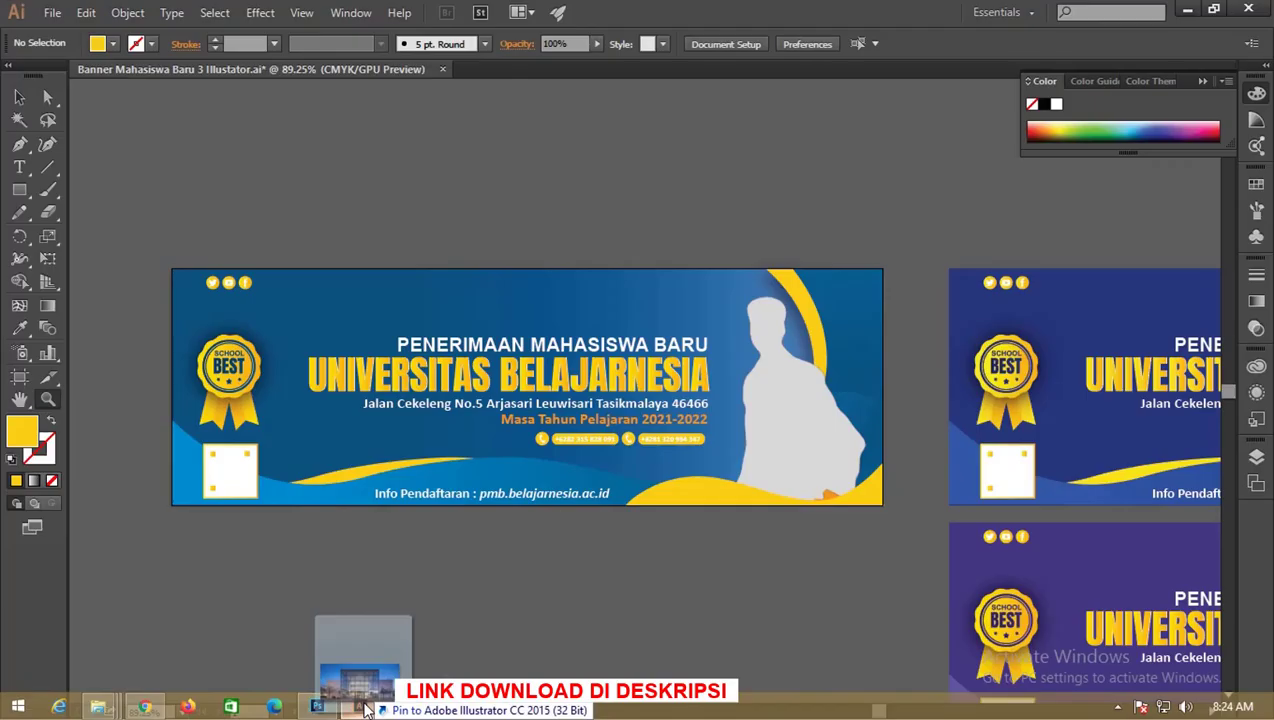
pyautogui.moveTo(610, 710); pyautogui.dragTo(464, 370)
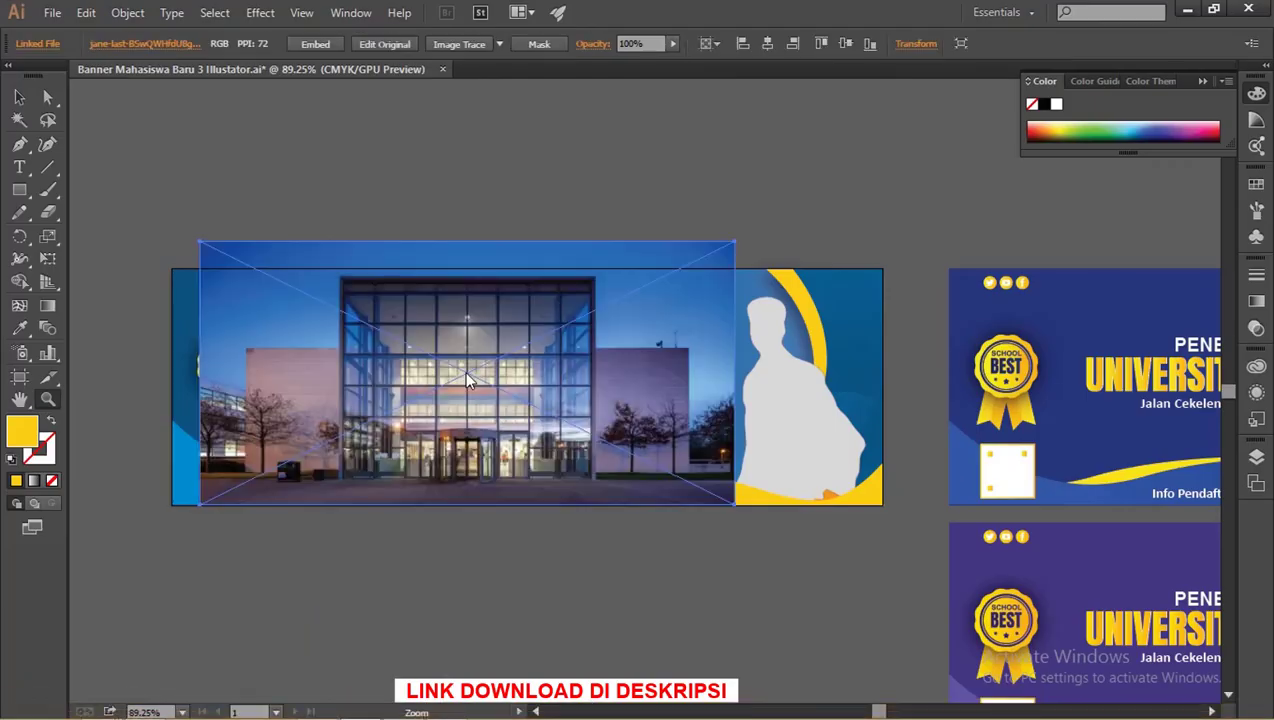
# - Move the building photo onto the banner's right part and shrink it to the banner height
pyautogui.click(18, 97)
pyautogui.moveTo(305, 281); pyautogui.dragTo(456, 296)
pyautogui.moveTo(351, 519); pyautogui.dragTo(374, 505)
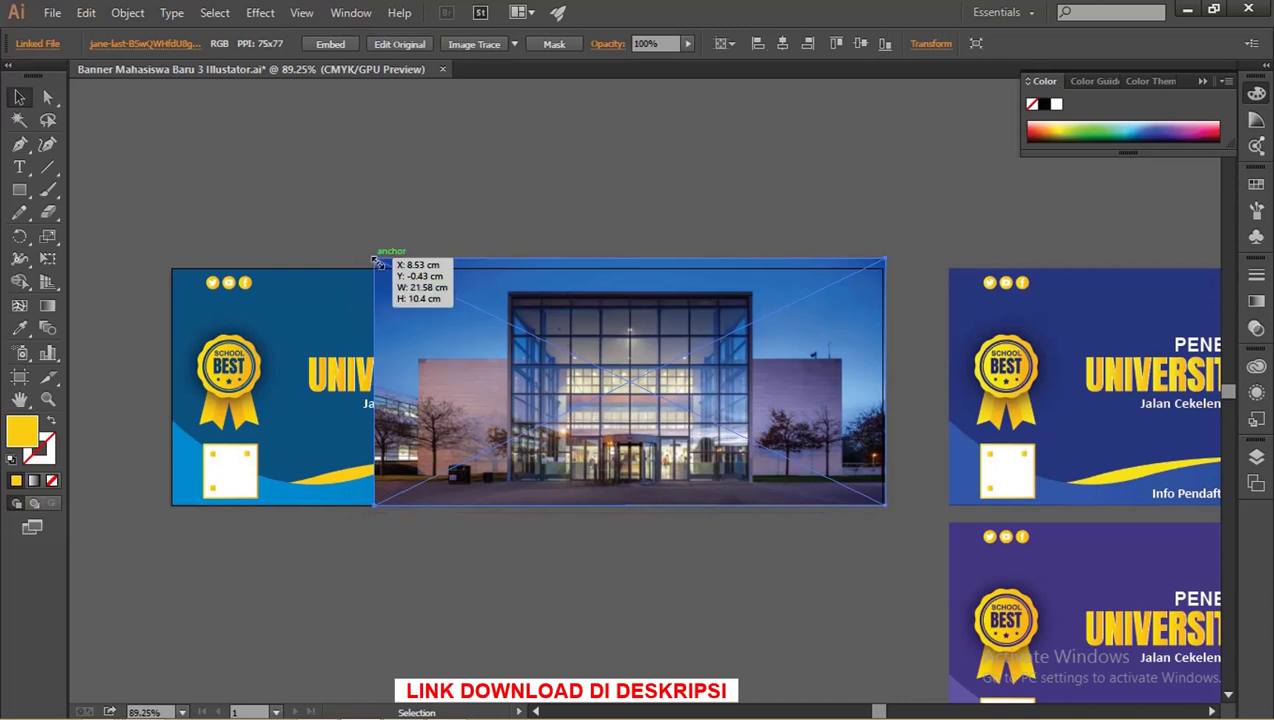
pyautogui.moveTo(378, 262); pyautogui.dragTo(394, 268)
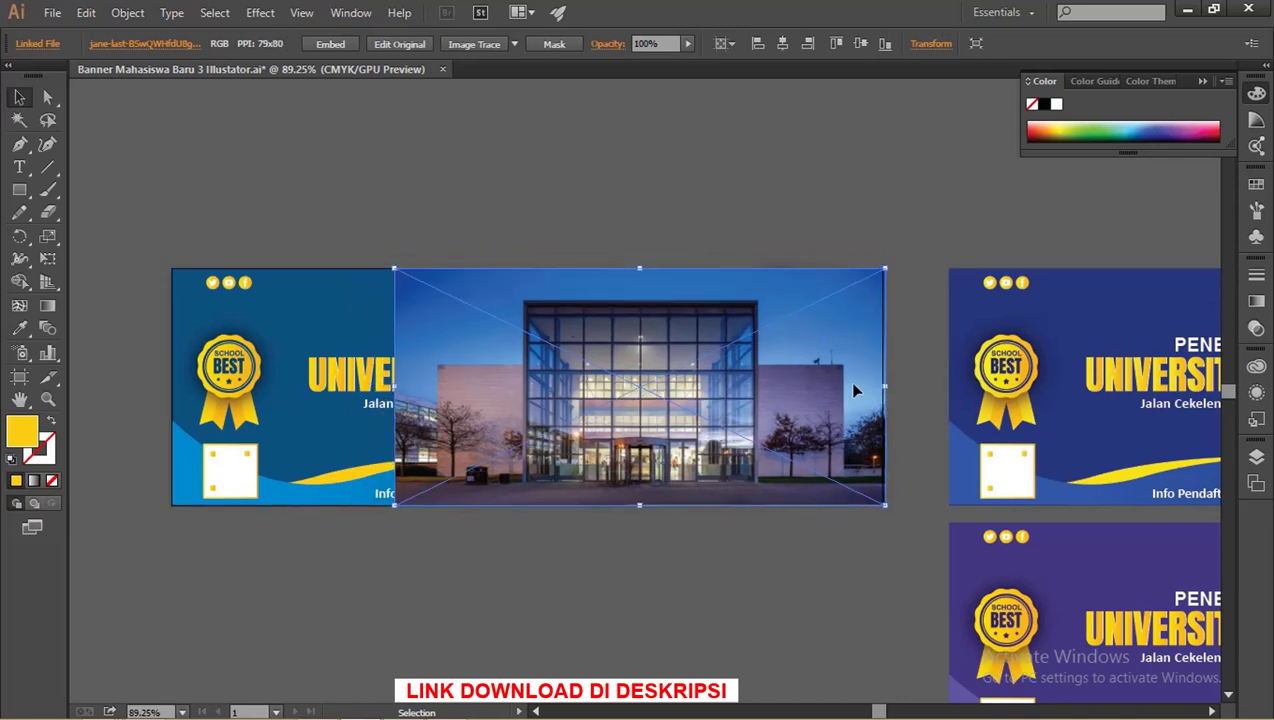
pyautogui.moveTo(855, 390); pyautogui.dragTo(856, 394)
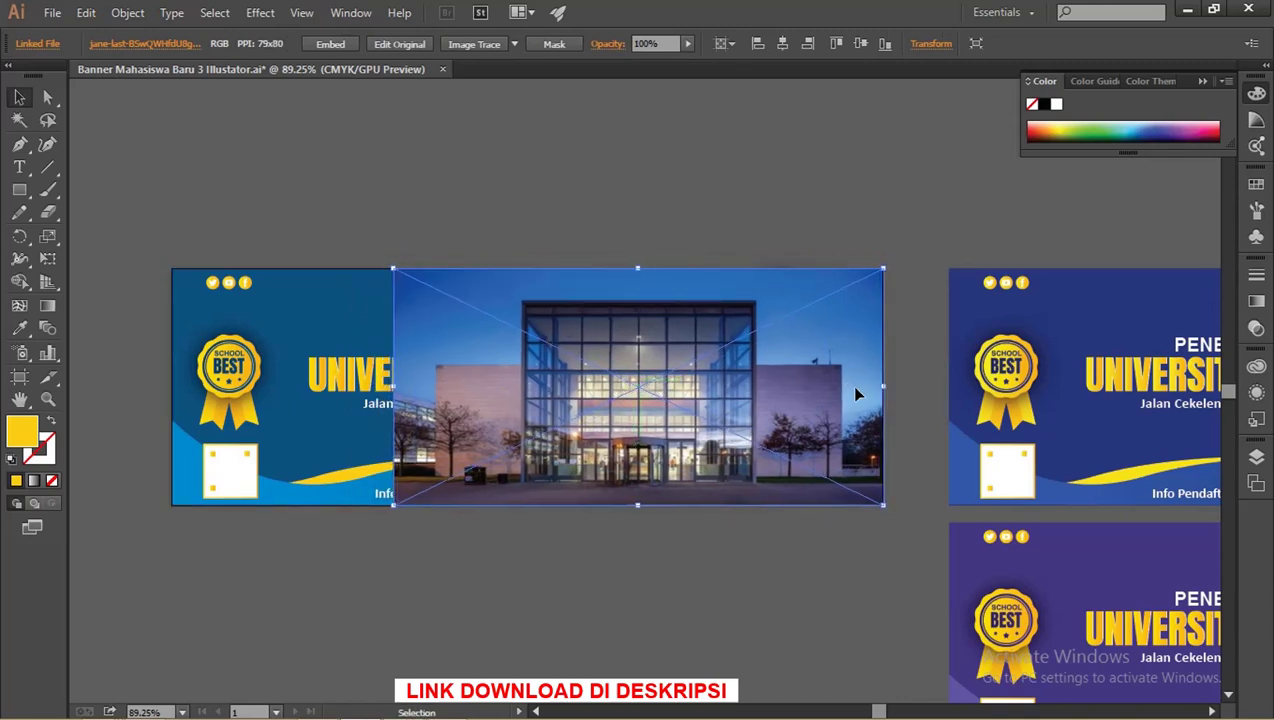
# - Send the building photo to the back behind the banner artwork (Ctrl+Shift+[)
pyautogui.press('ctrl')
pyautogui.hotkey('ctrl', 'shift', '[')
pyautogui.click(639, 226)
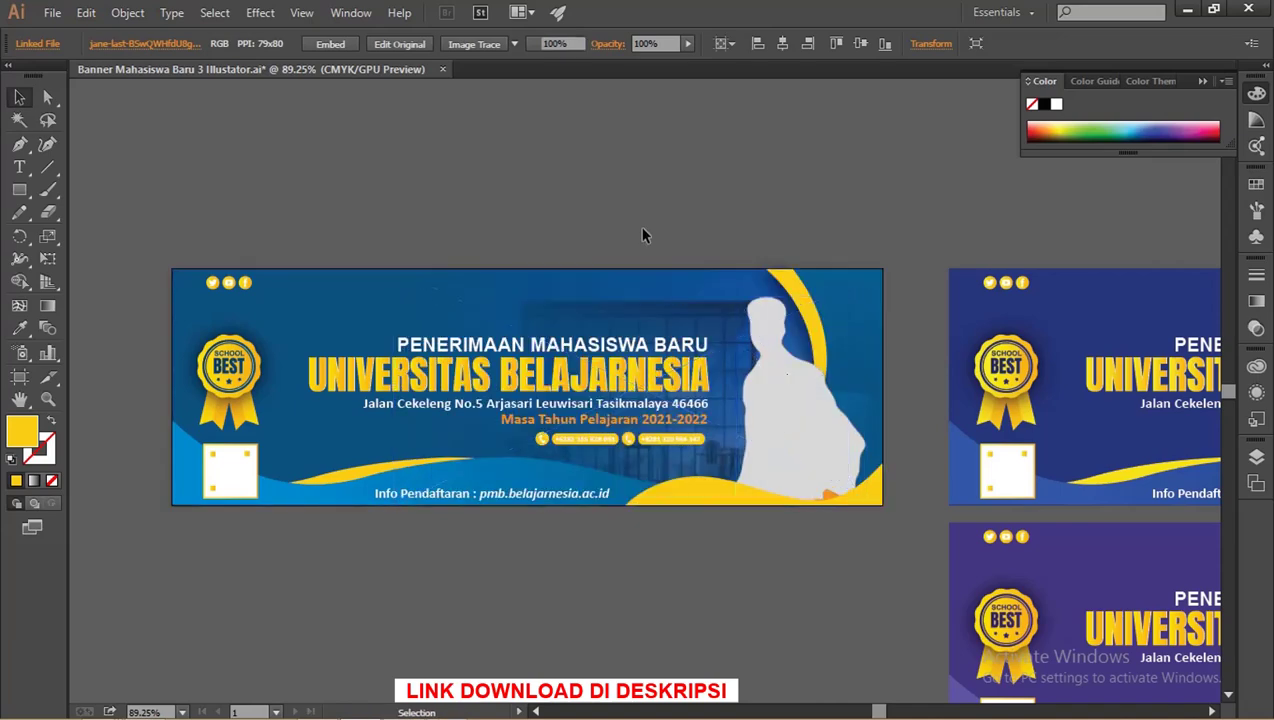
pyautogui.press('z')
pyautogui.moveTo(520, 296)
pyautogui.mouseDown()
pyautogui.moveTo(635, 337)
pyautogui.moveTo(340, 310)
pyautogui.mouseUp()
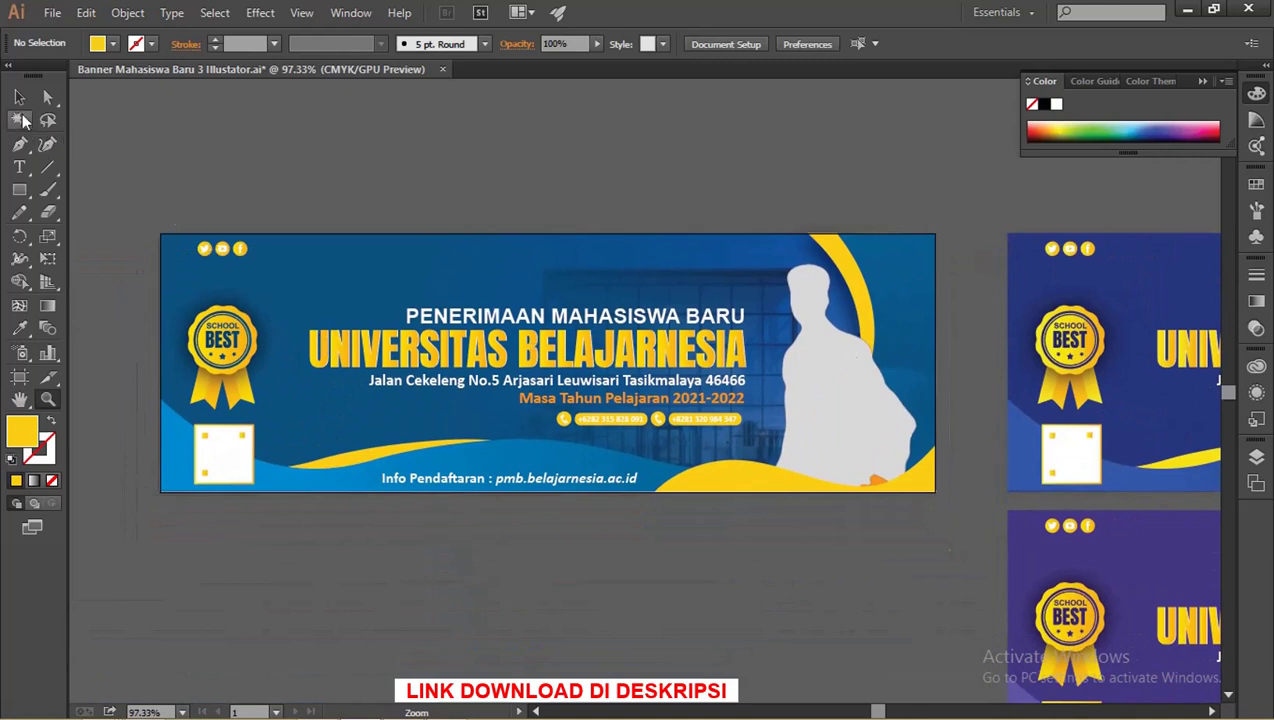
pyautogui.click(20, 99)
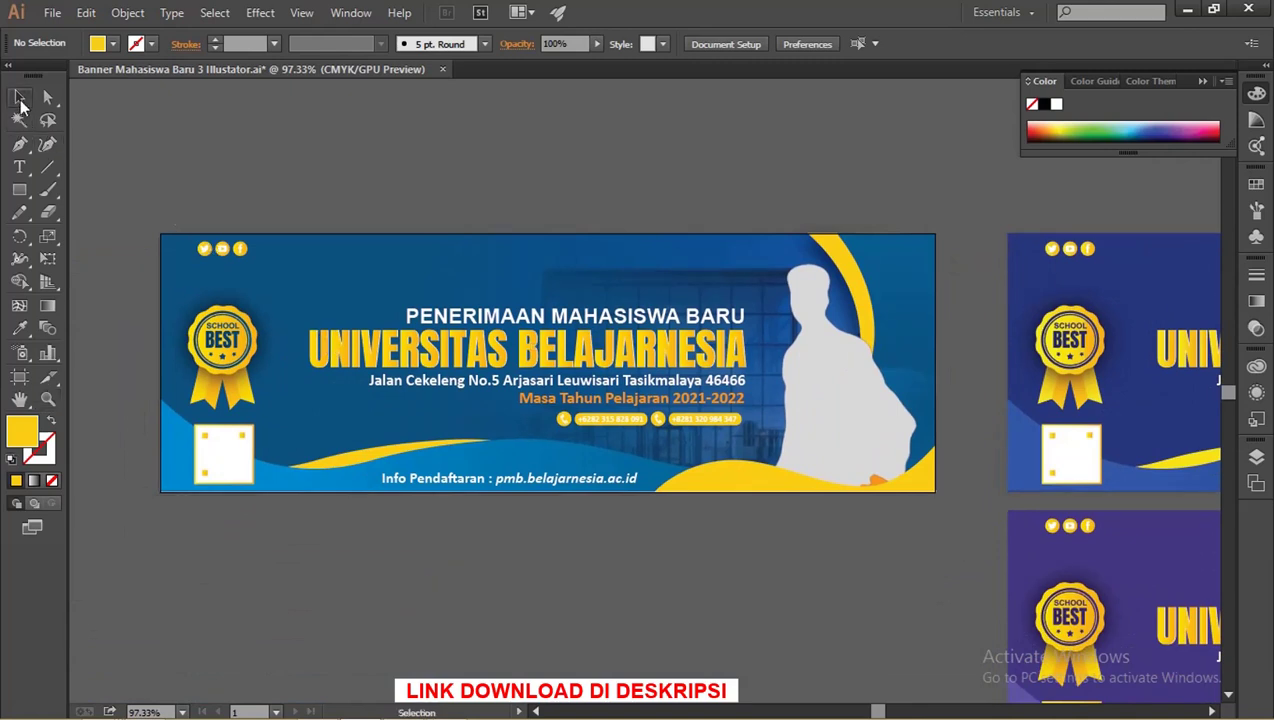
pyautogui.click(511, 312)
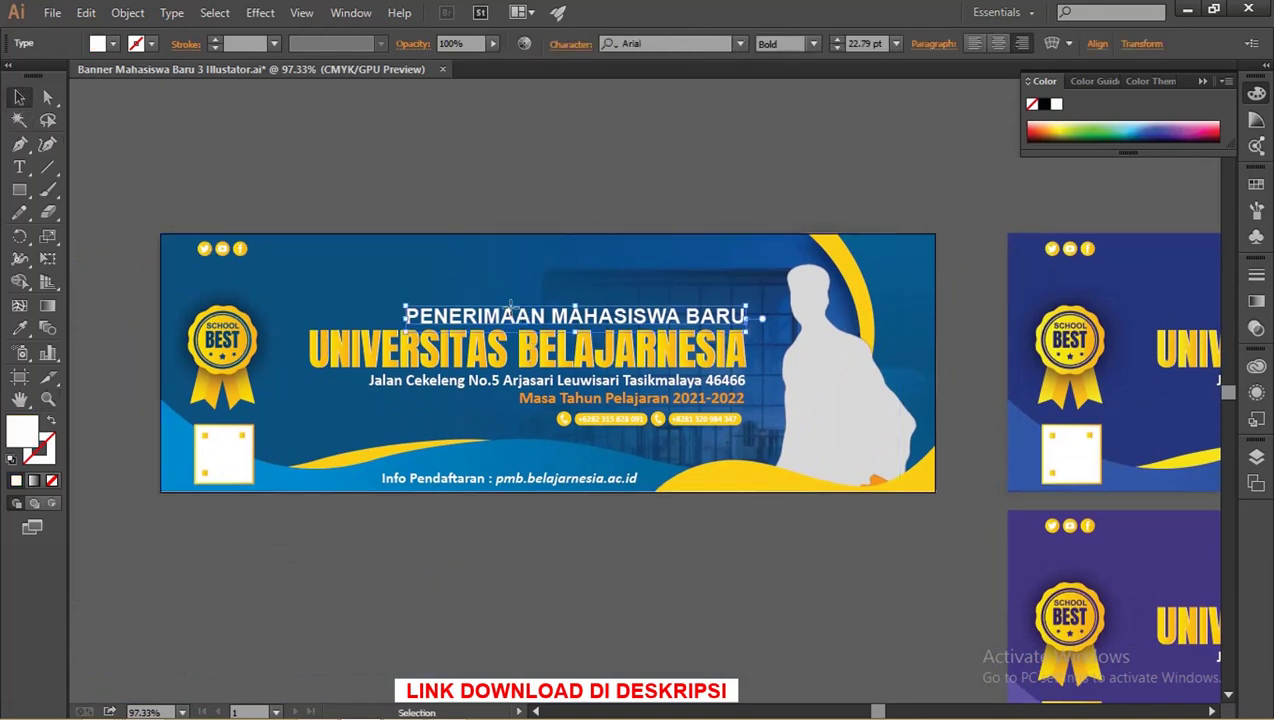
pyautogui.click(19, 167)
pyautogui.click(703, 352)
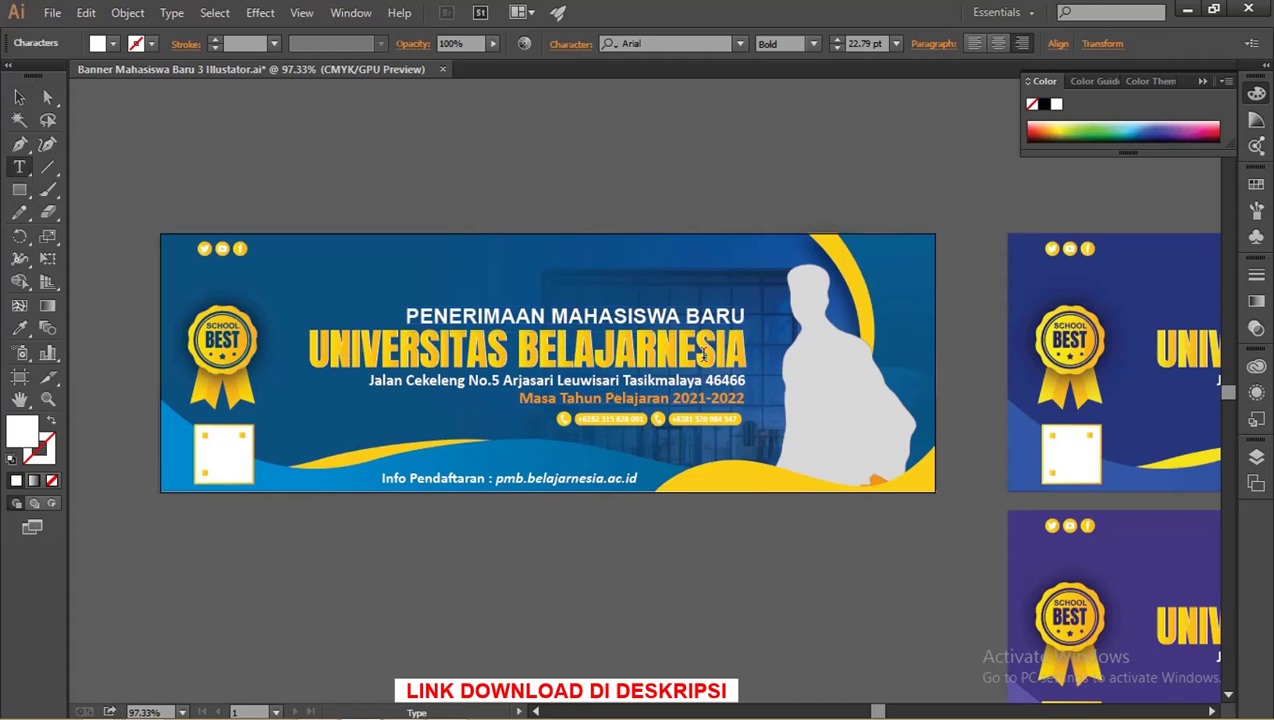
pyautogui.click(19, 97)
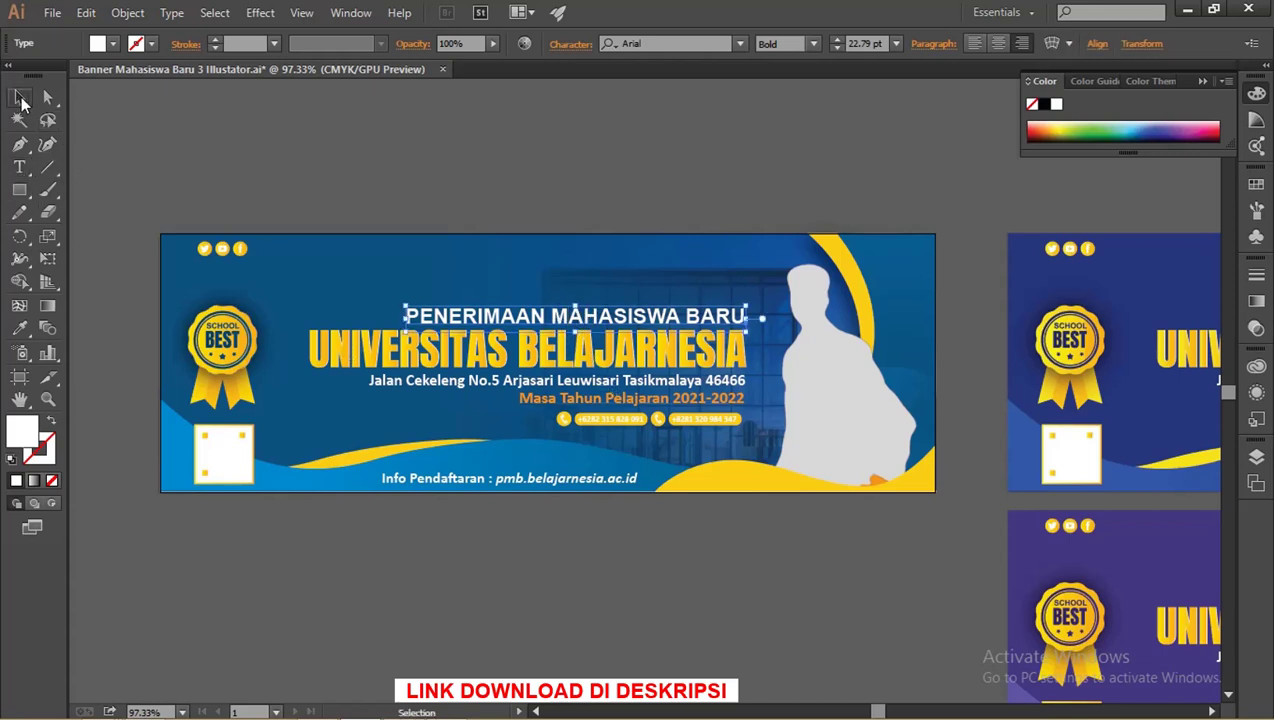
pyautogui.click(233, 446)
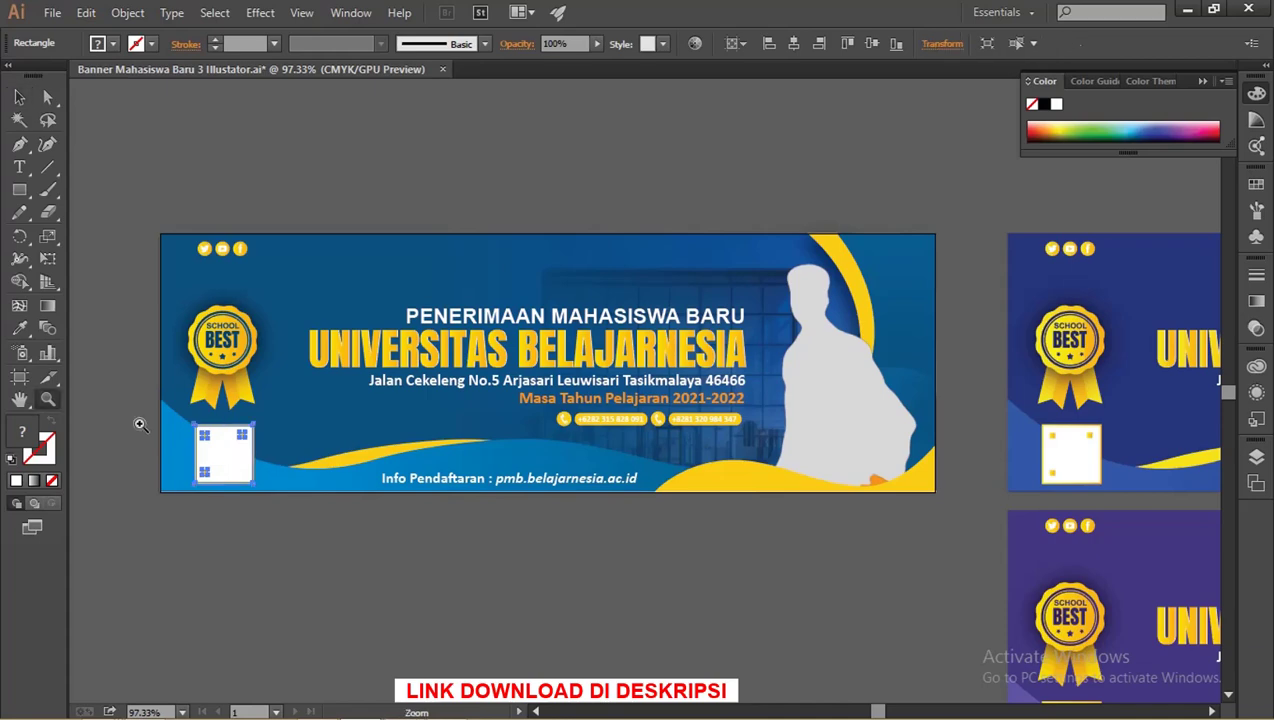
pyautogui.scroll(5, 139, 421)
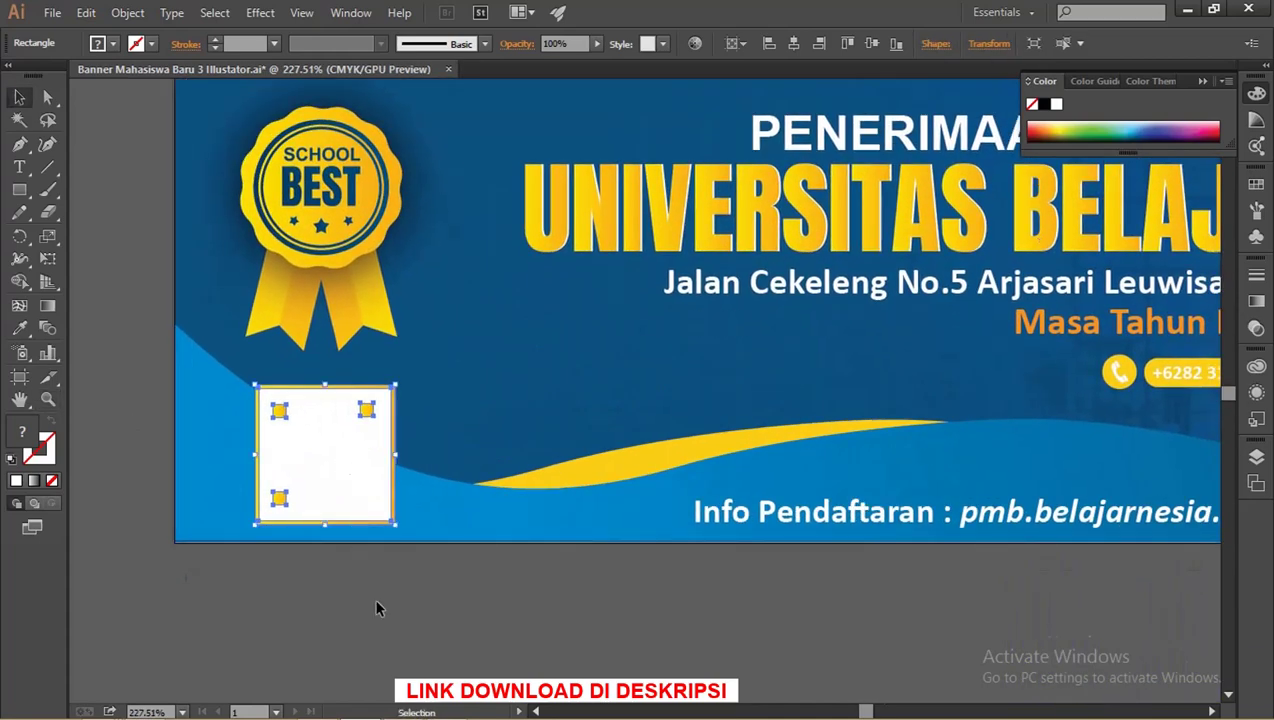
pyautogui.click(378, 606)
pyautogui.scroll(2, 296, 400)
pyautogui.click(296, 340)
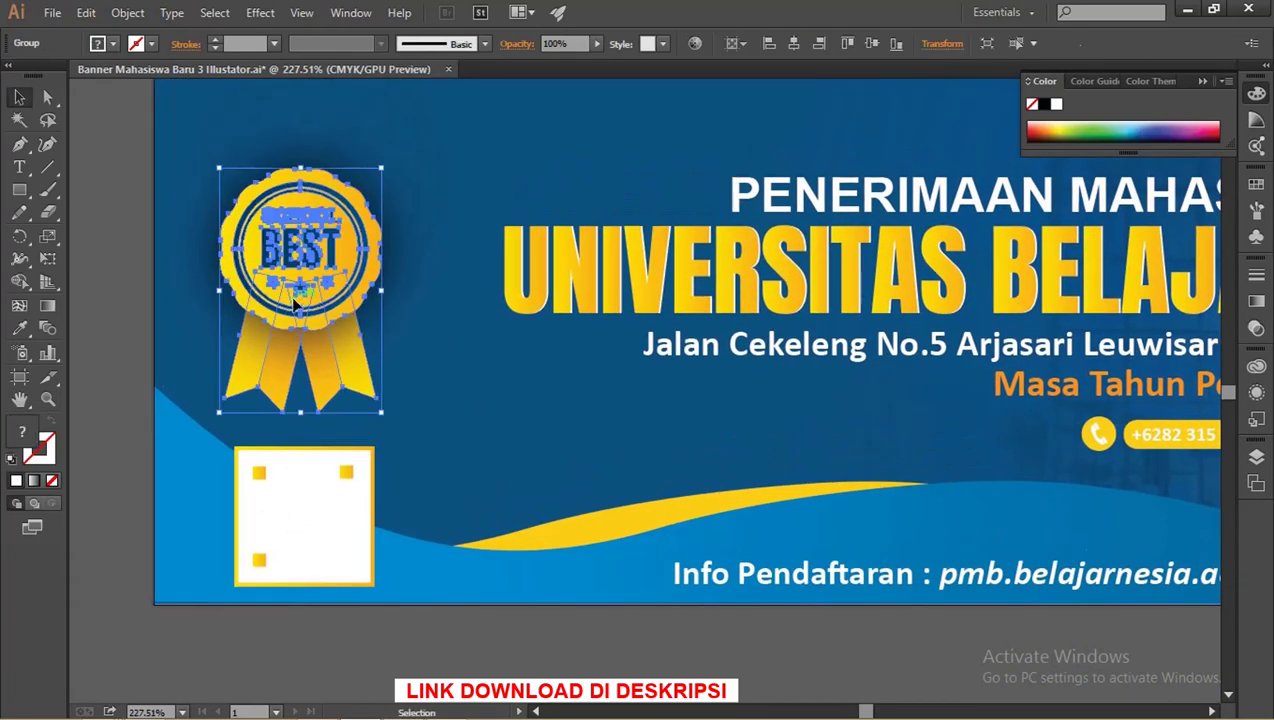
pyautogui.scroll(-4, 550, 272)
pyautogui.hscroll(3, 550, 272)
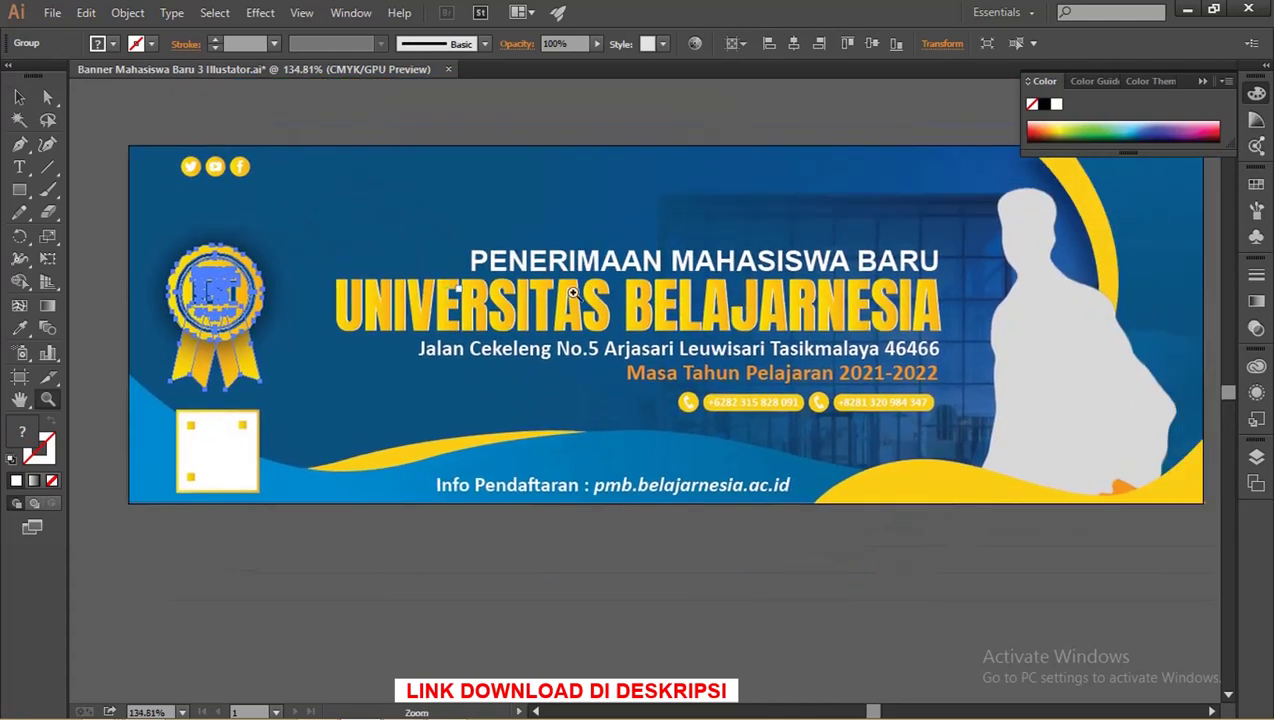
pyautogui.scroll(-2, 590, 285)
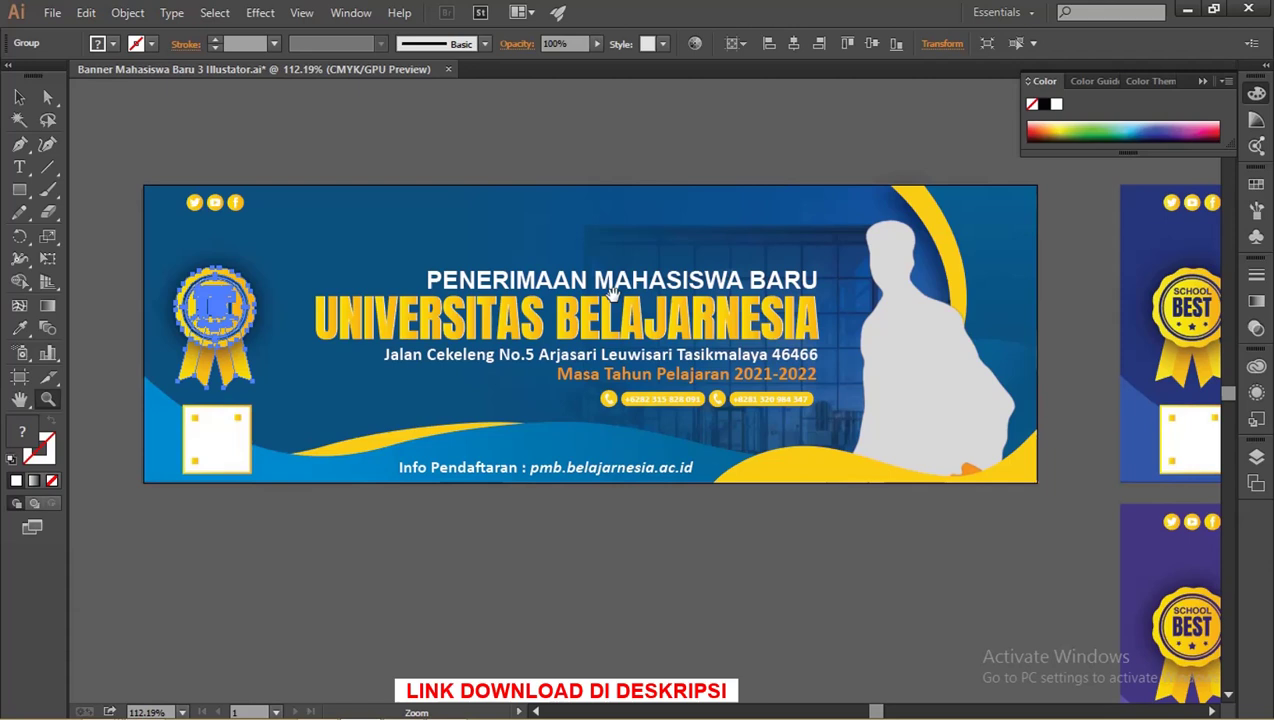
pyautogui.scroll(-2, 621, 295)
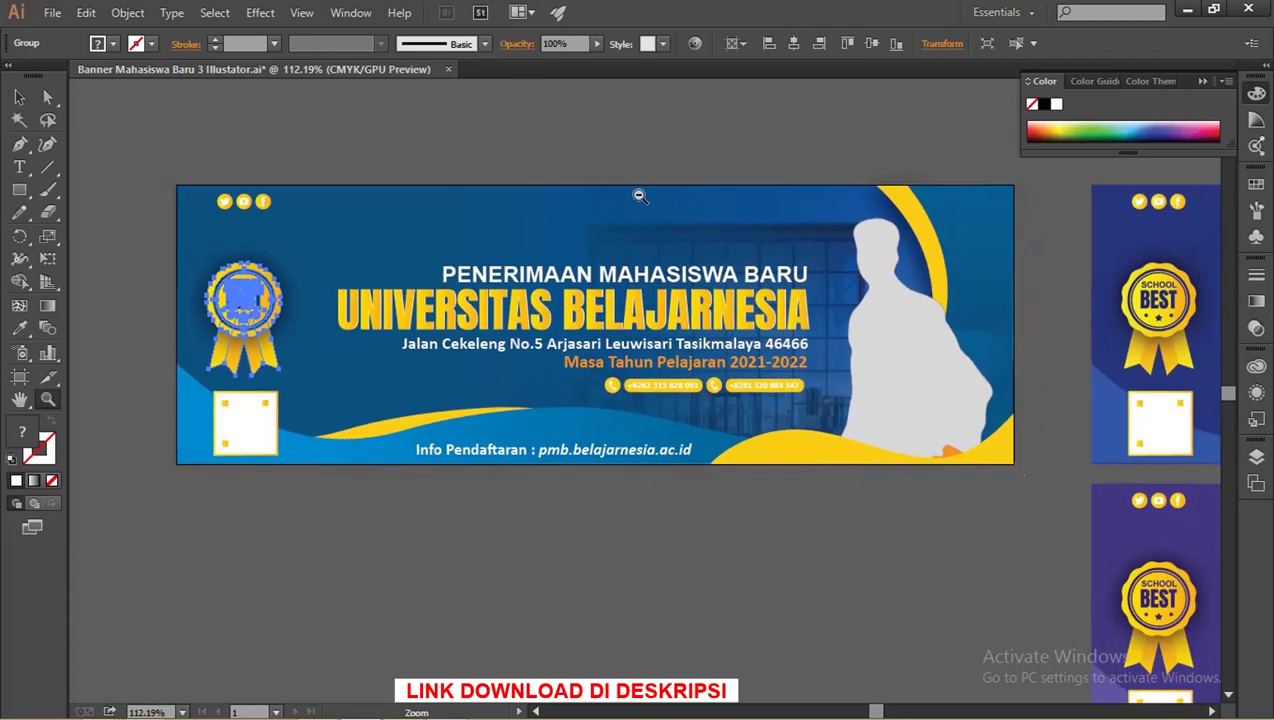
pyautogui.moveTo(674, 202); pyautogui.dragTo(542, 221)
pyautogui.scroll(-1, 617, 210)
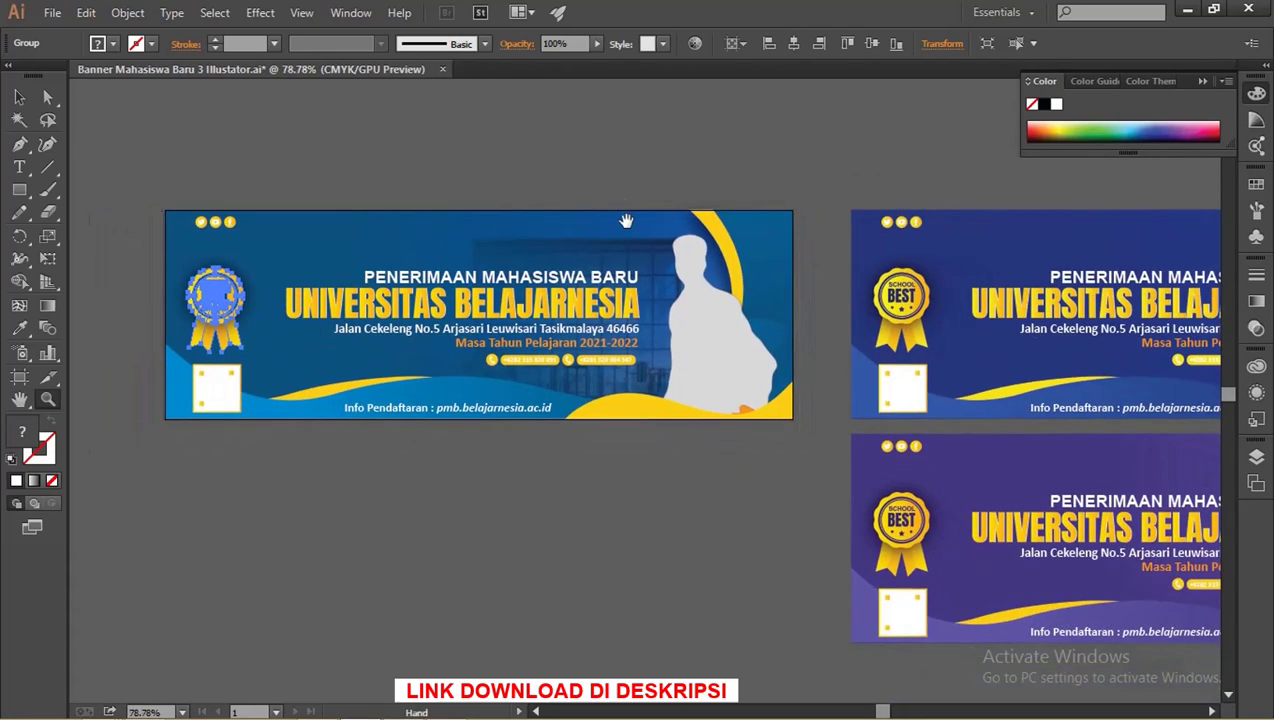
pyautogui.scroll(-1, 668, 214)
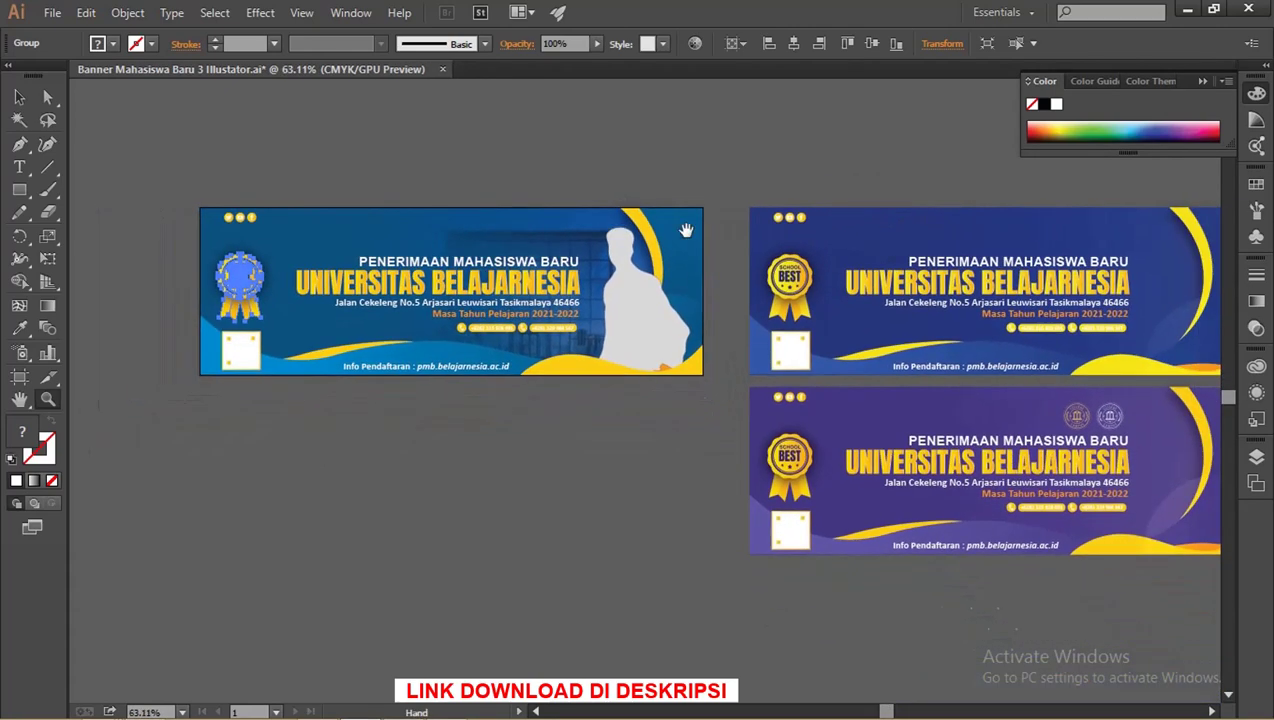
pyautogui.moveTo(684, 226); pyautogui.dragTo(614, 246)
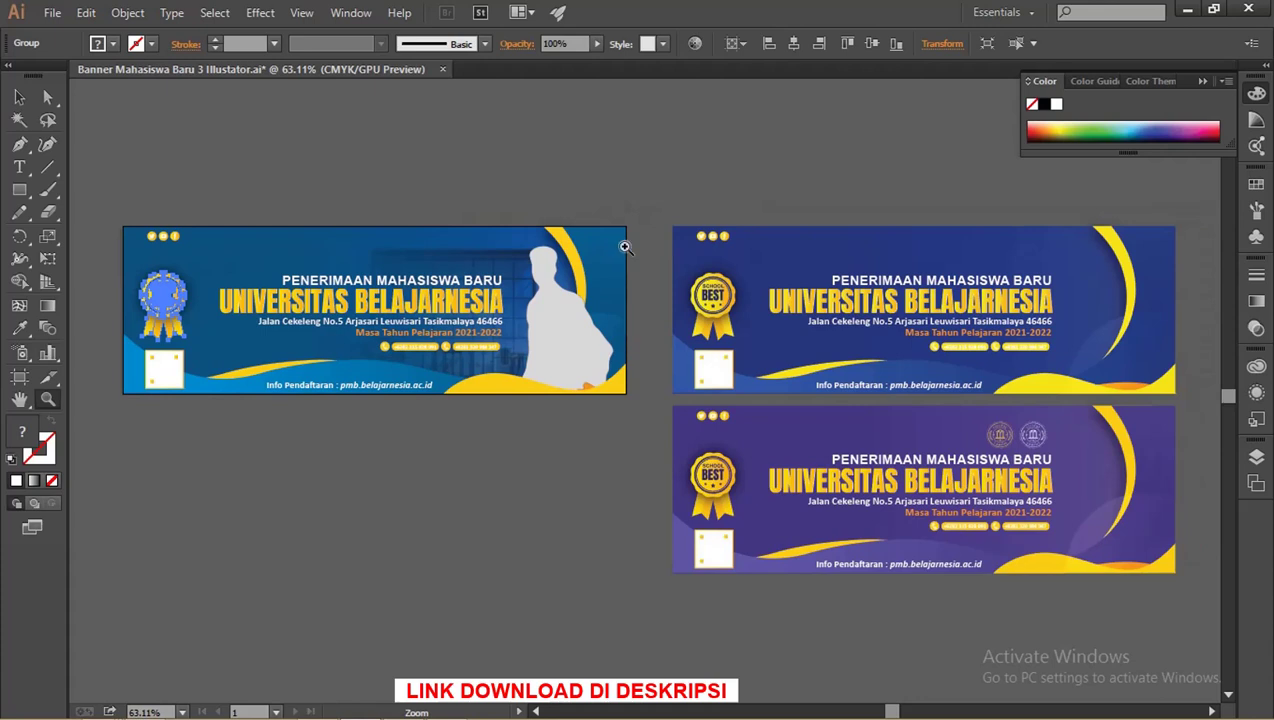